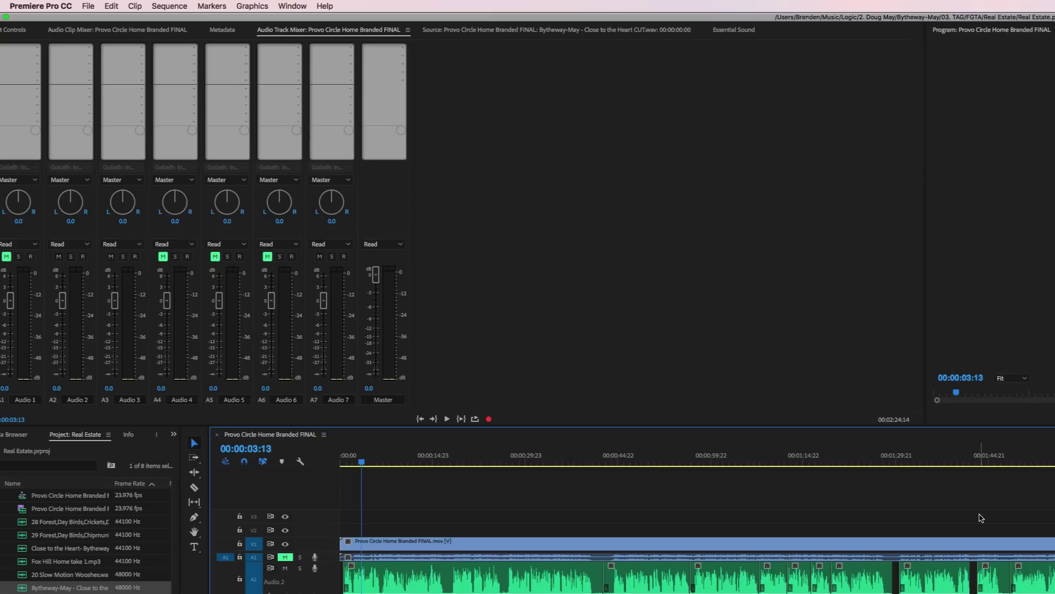
# - Select all voiceover clips on the Audio 2 track and show the Essential Sound panel
pyautogui.moveTo(1020, 589); pyautogui.dragTo(478, 590)
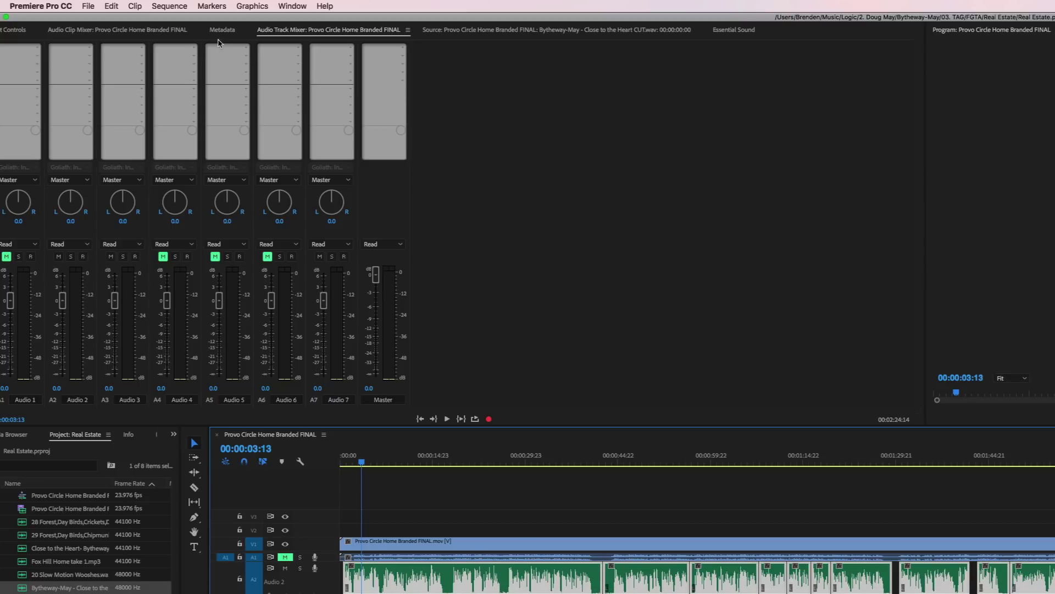
pyautogui.click(310, 6)
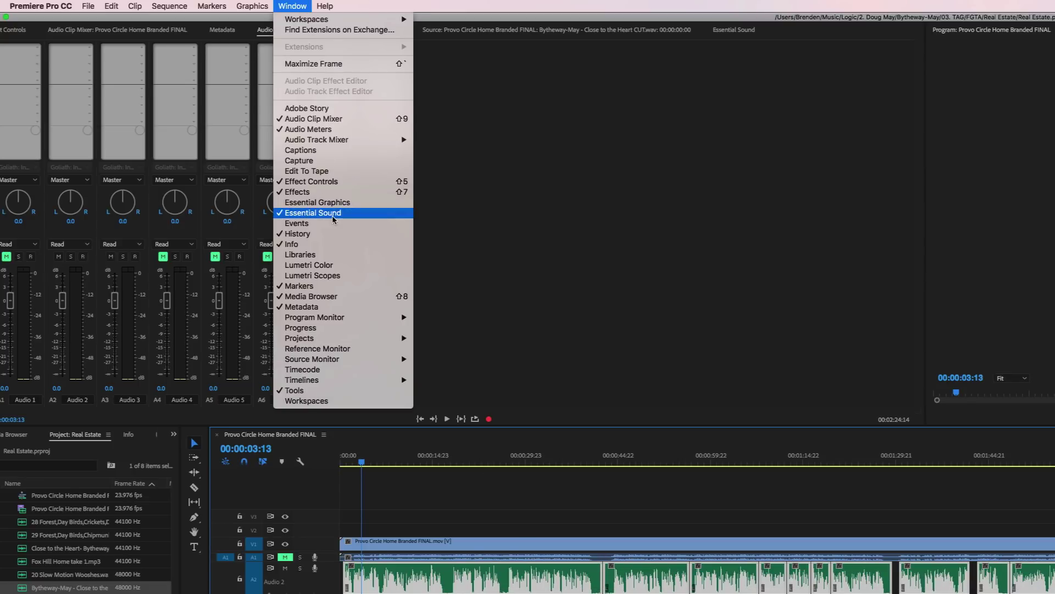
pyautogui.click(308, 216)
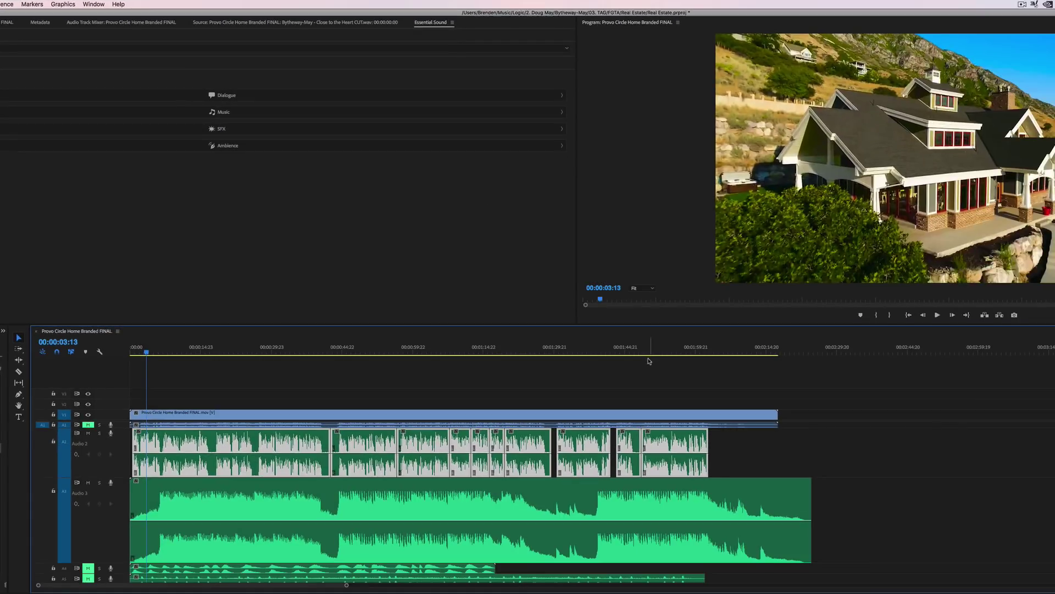
# - Deselect the voiceover clips and bring up the Audio Track Mixer for the sequence
pyautogui.click(1054, 593)
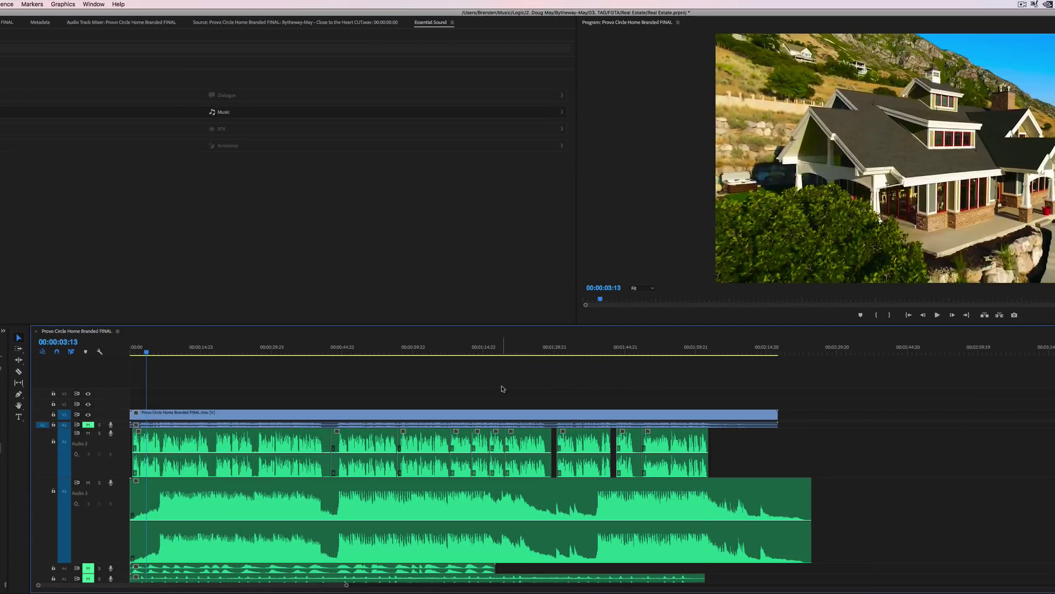
pyautogui.click(264, 23)
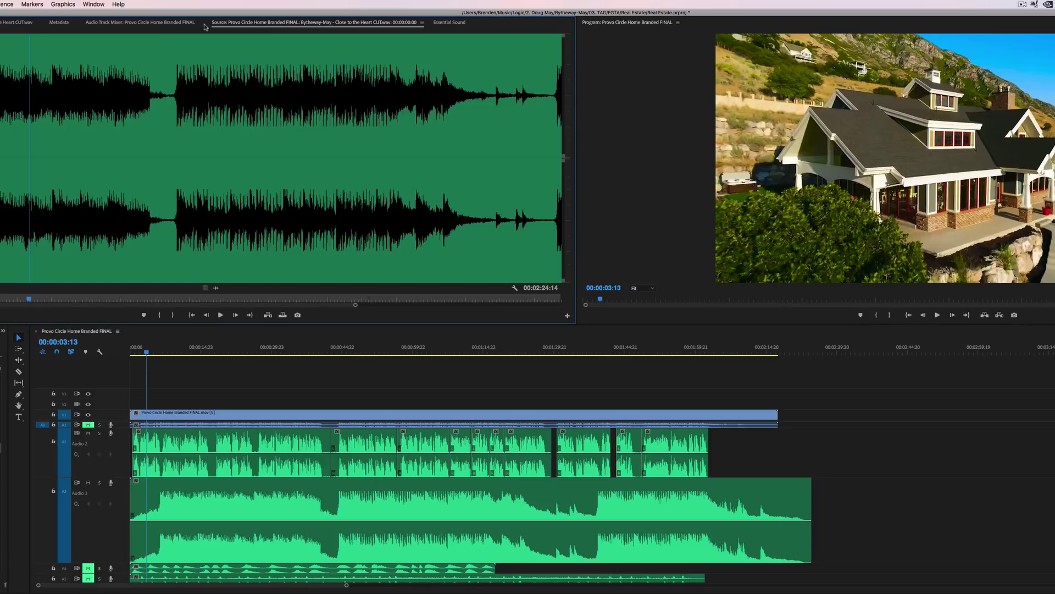
pyautogui.click(165, 23)
pyautogui.click(362, 387)
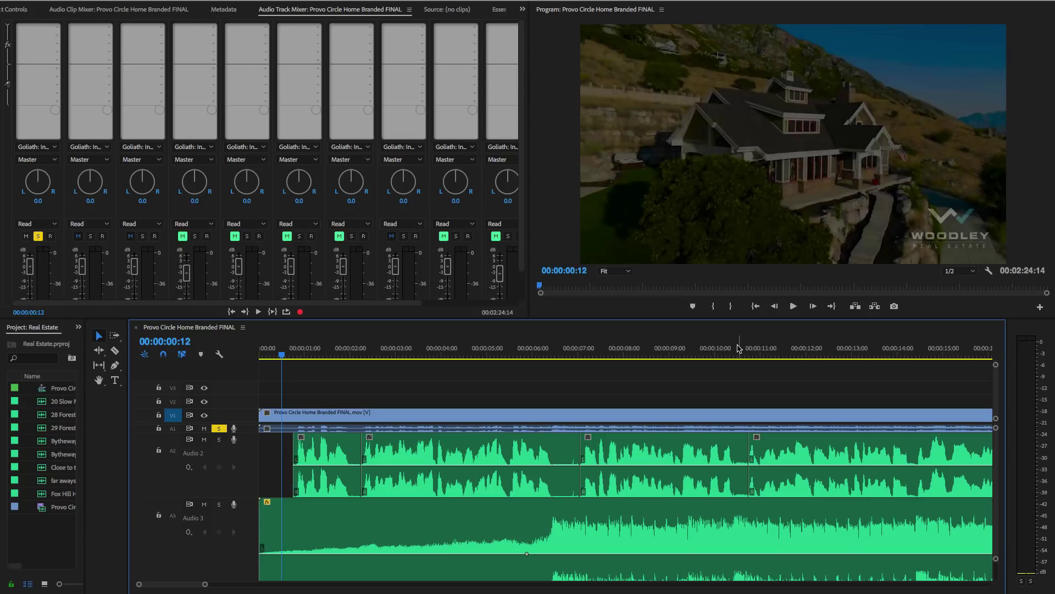
# - Trim the ends of the first three voiceover clips on Audio 2 to cut out the silent pauses after the speech
pyautogui.click(567, 349)
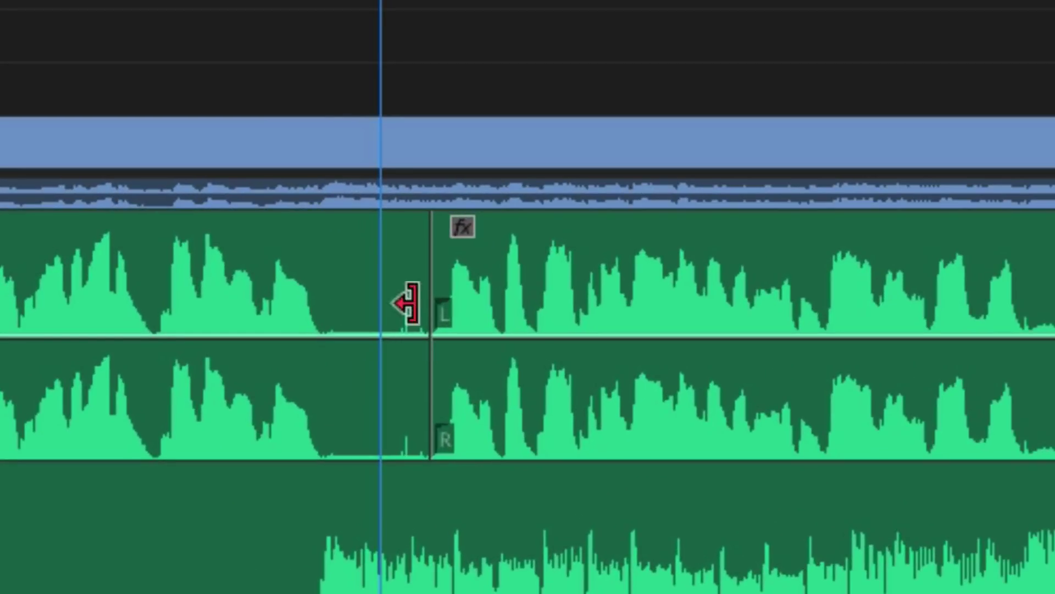
pyautogui.moveTo(363, 19); pyautogui.dragTo(493, 43)
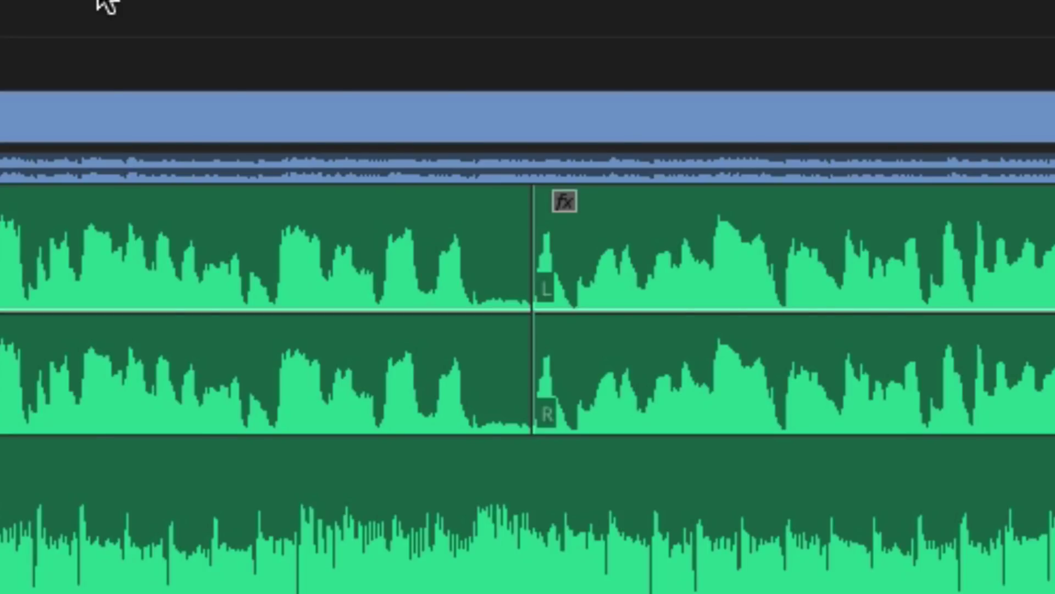
pyautogui.click(499, 376)
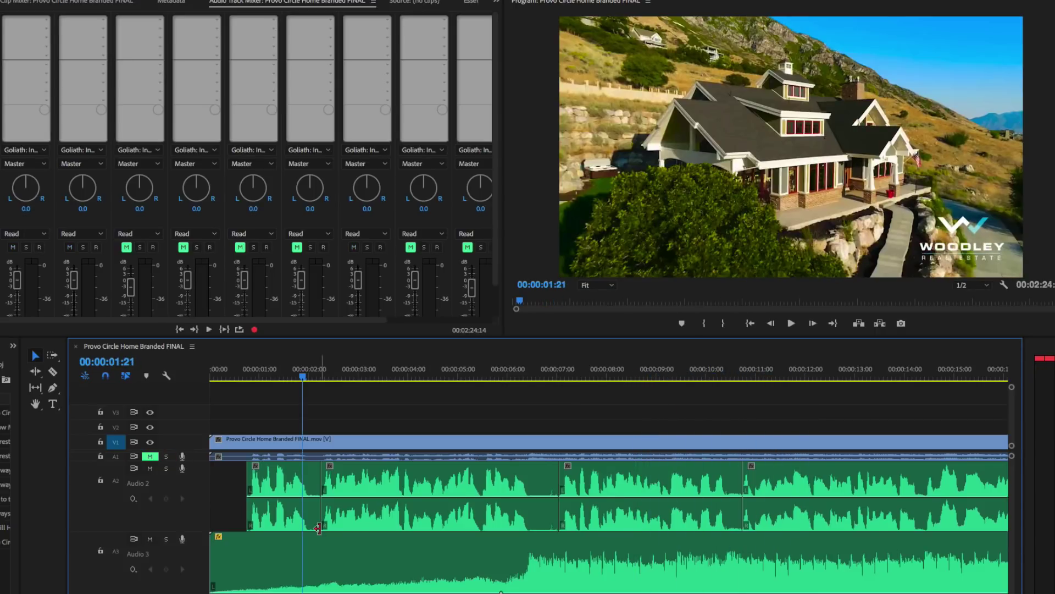
pyautogui.moveTo(321, 525); pyautogui.dragTo(309, 526)
pyautogui.moveTo(558, 519); pyautogui.dragTo(528, 523)
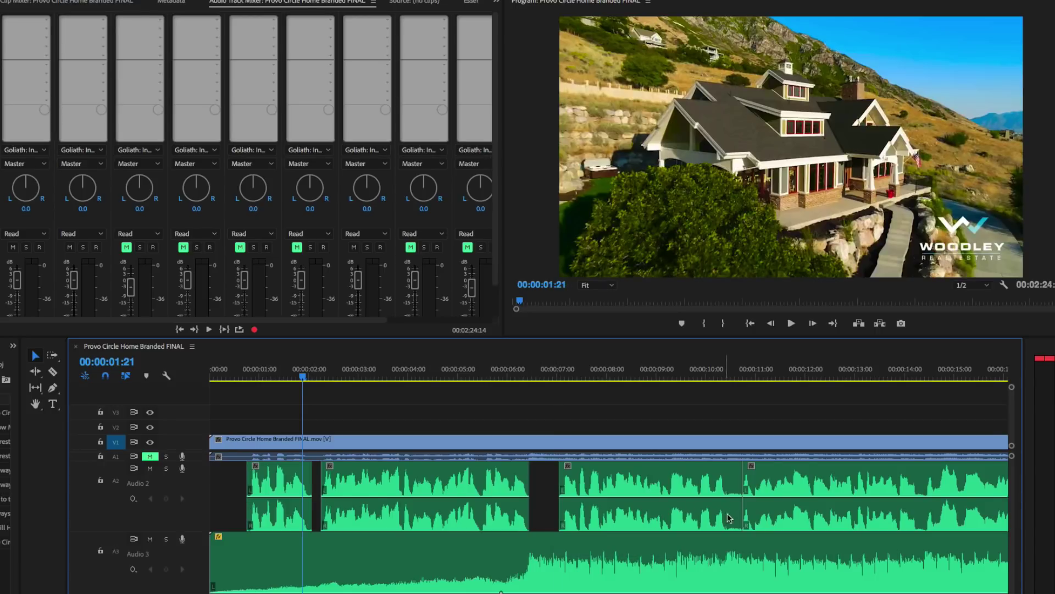
pyautogui.moveTo(741, 520); pyautogui.dragTo(722, 522)
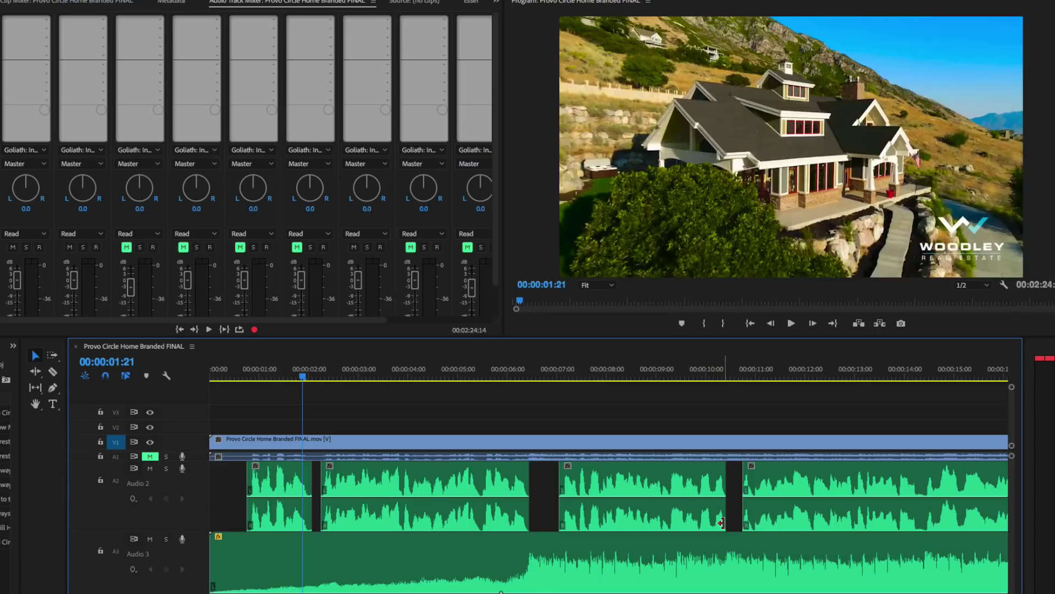
pyautogui.scroll(-1, 710, 484)
pyautogui.scroll(1, 709, 484)
pyautogui.scroll(-5, 706, 468)
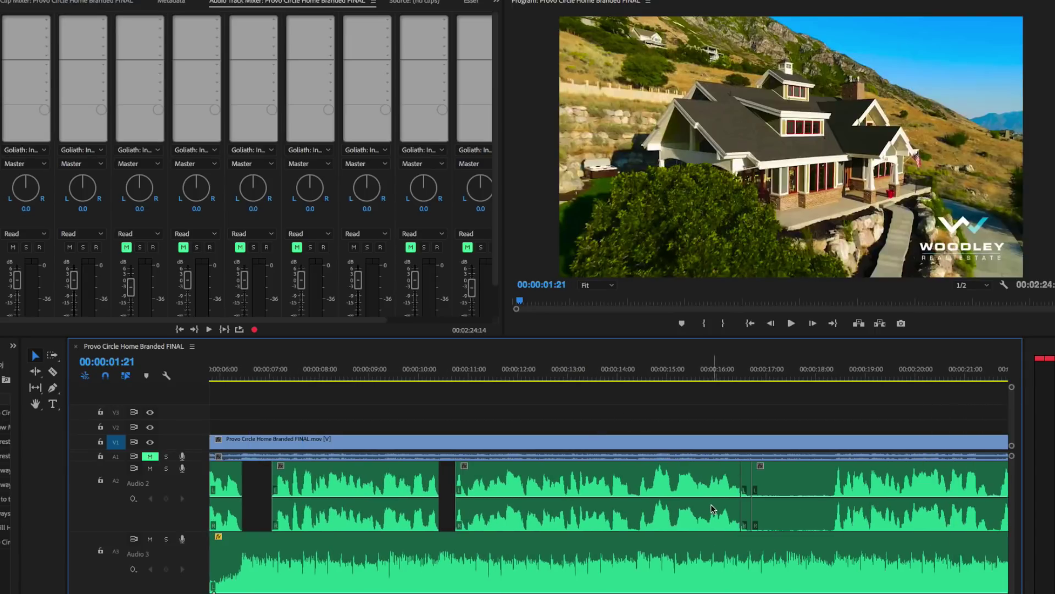
pyautogui.scroll(5, 712, 508)
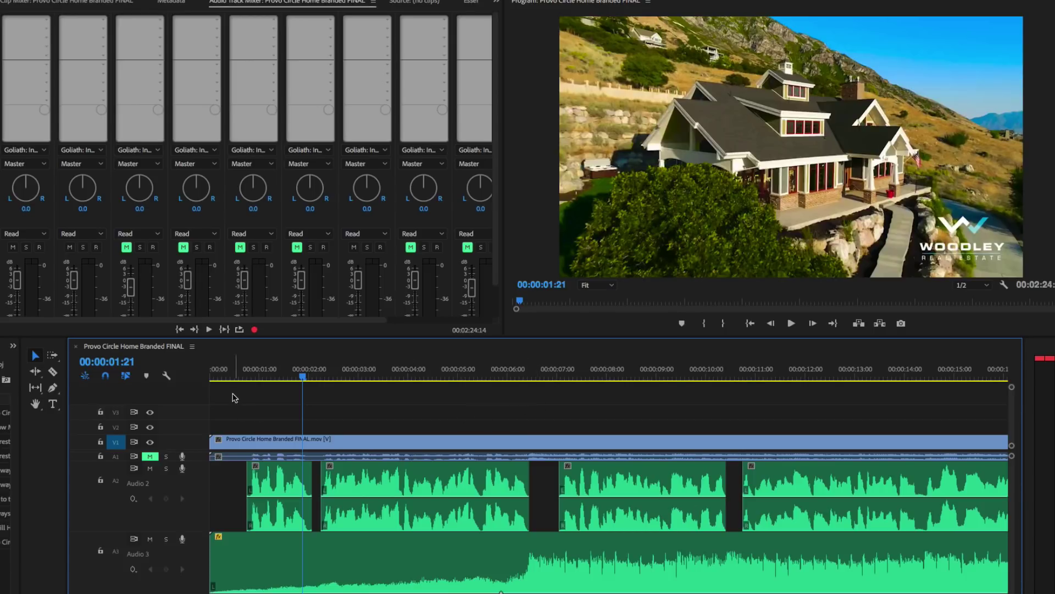
# - Solo the Audio 2 track and play the trimmed voiceover from near the start of the sequence
pyautogui.click(240, 377)
pyautogui.click(166, 468)
pyautogui.press('space')
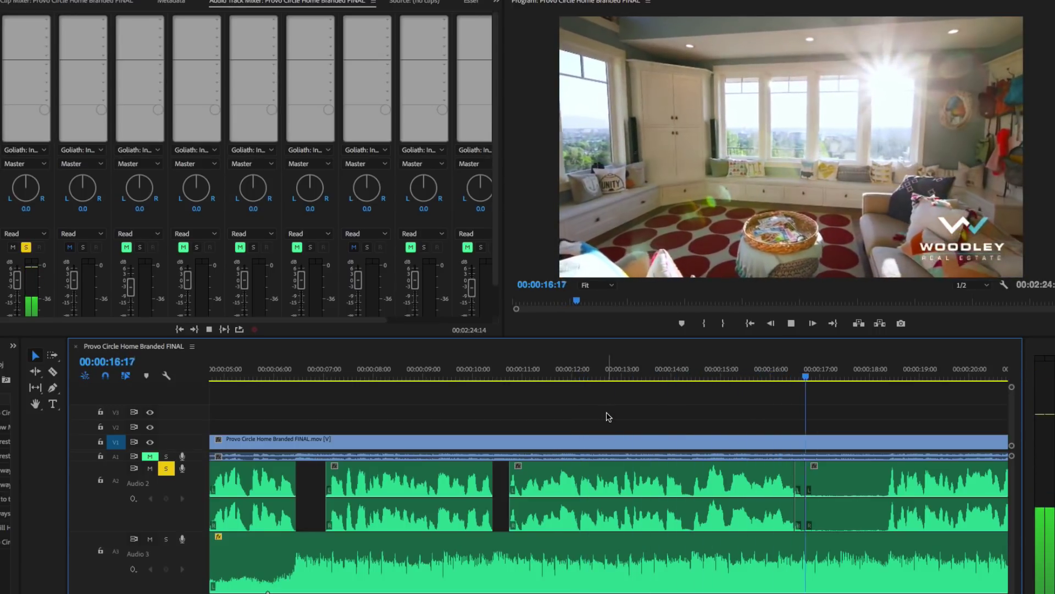
pyautogui.press('space')
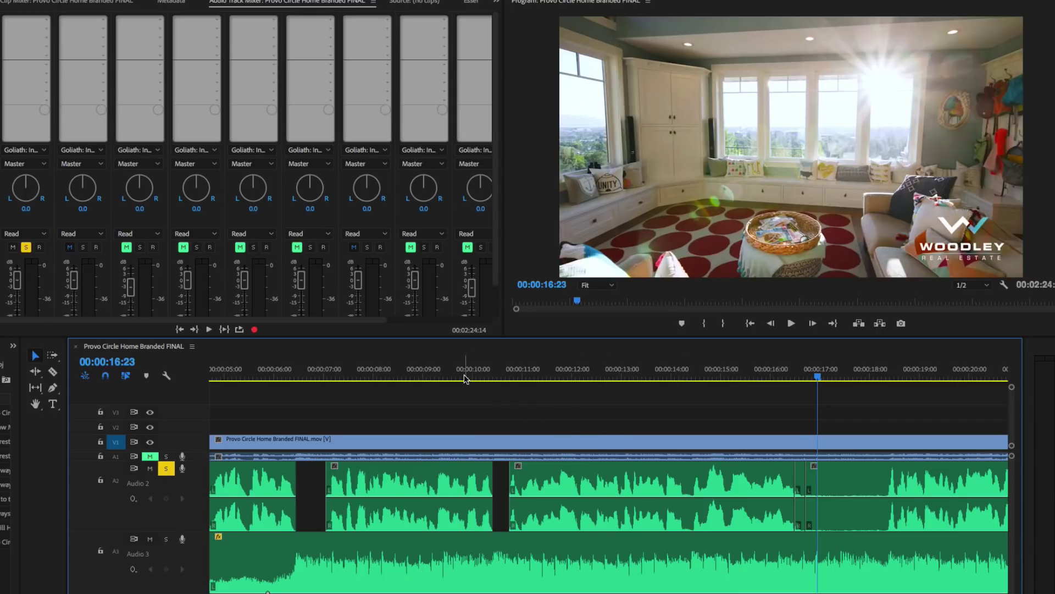
# - Listen to the voiceover around the nine-second mark and again from 00:00:16:02, at the short clip on Audio 2
pyautogui.click(432, 377)
pyautogui.moveTo(491, 402); pyautogui.dragTo(543, 406)
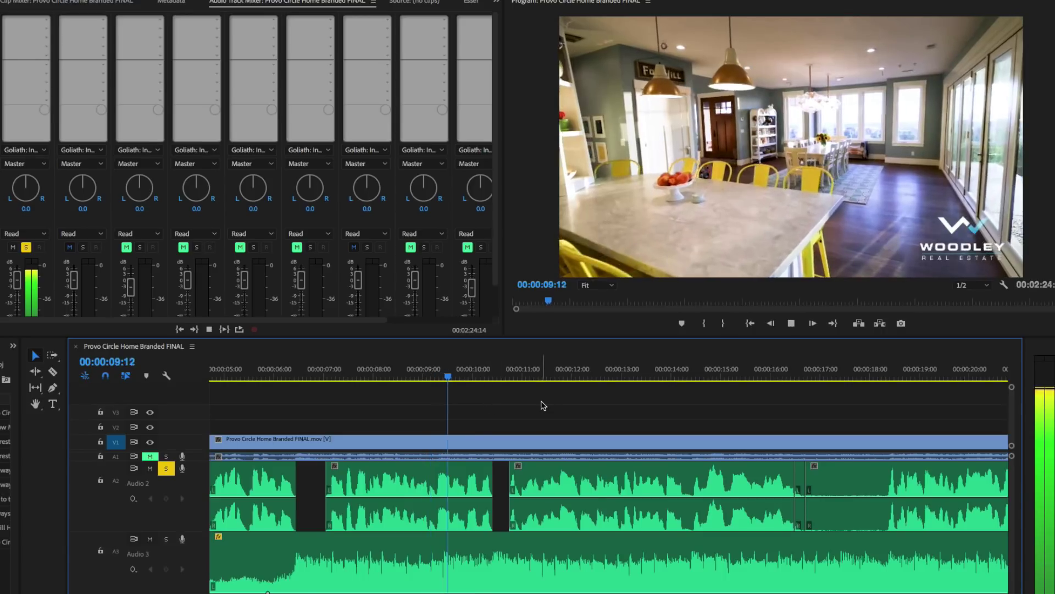
pyautogui.click(801, 509)
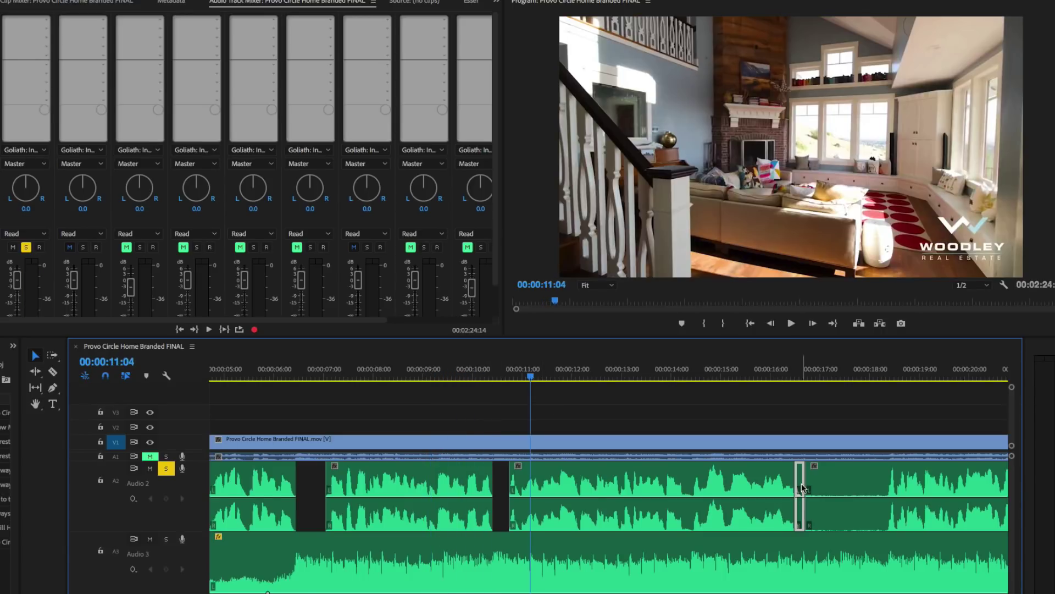
pyautogui.click(776, 376)
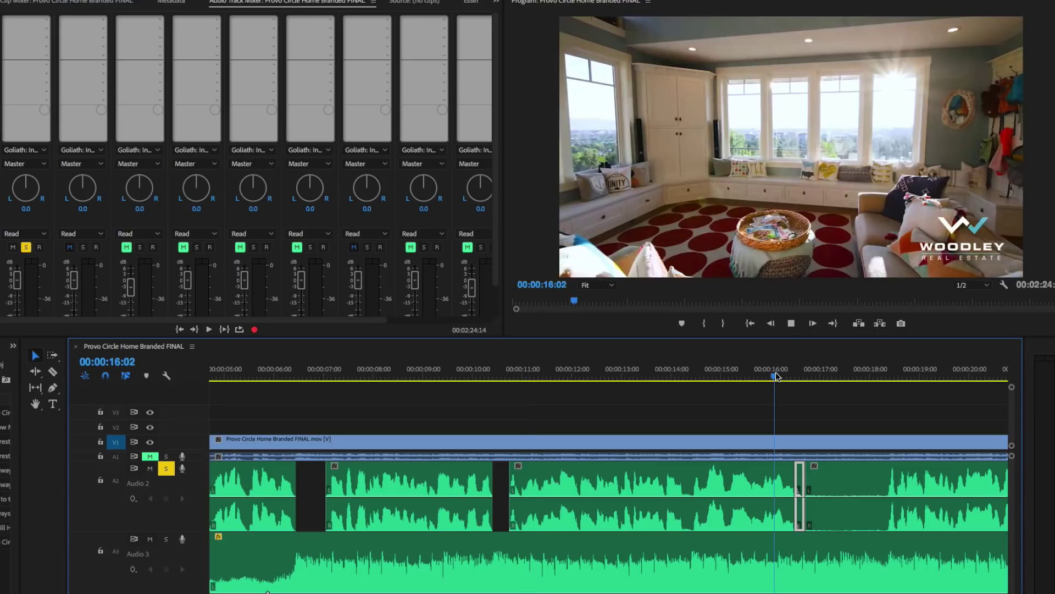
pyautogui.press('space')
# - Split off the short sound at the end of the third Audio 2 clip at 00:00:10:09 and play across the cut
pyautogui.click(498, 379)
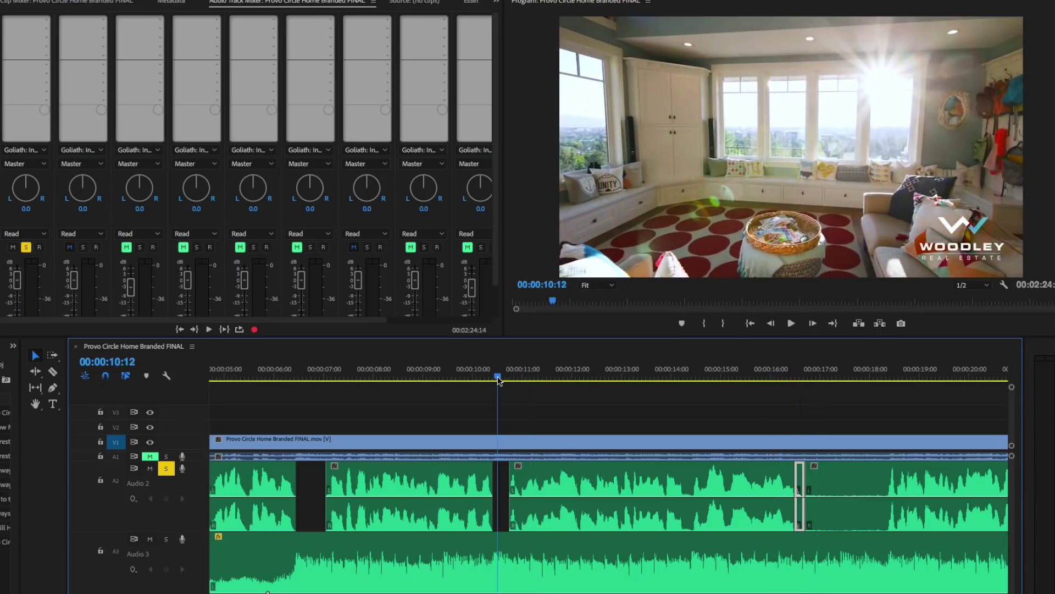
pyautogui.press('=')
pyautogui.click(257, 379)
pyautogui.press('space')
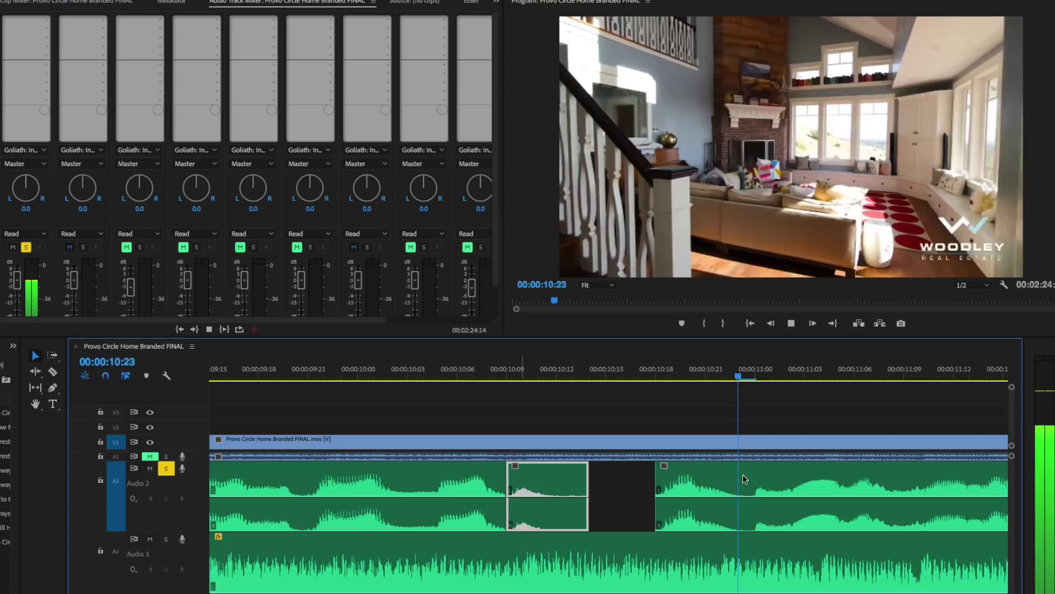
pyautogui.press('-')
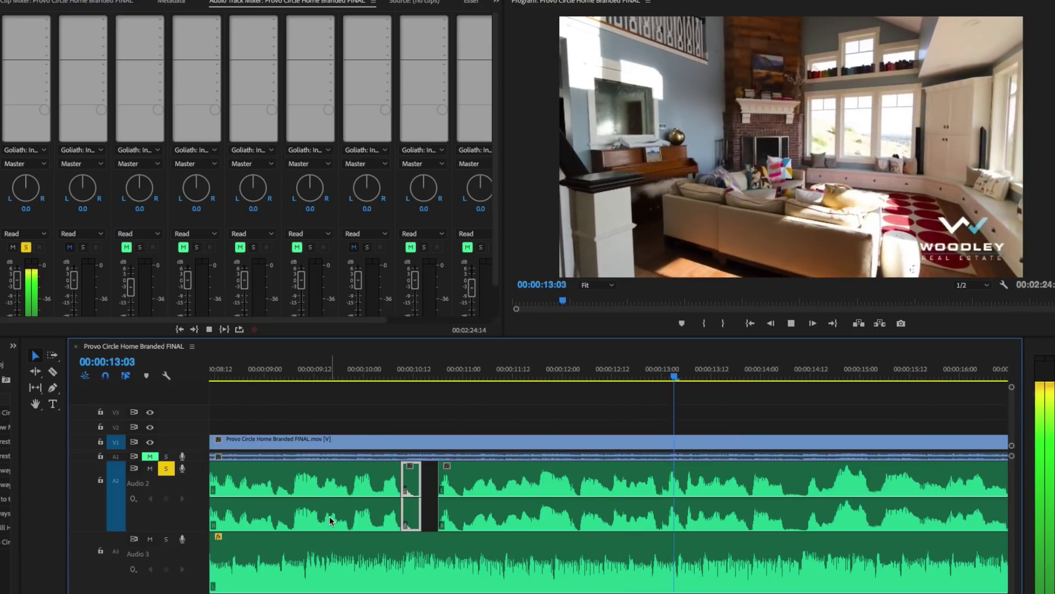
pyautogui.press('space')
# - Lower the volume of the short split-off segment at 00:00:10:09 on Audio 2 and play back the transition
pyautogui.click(400, 375)
pyautogui.press('=')
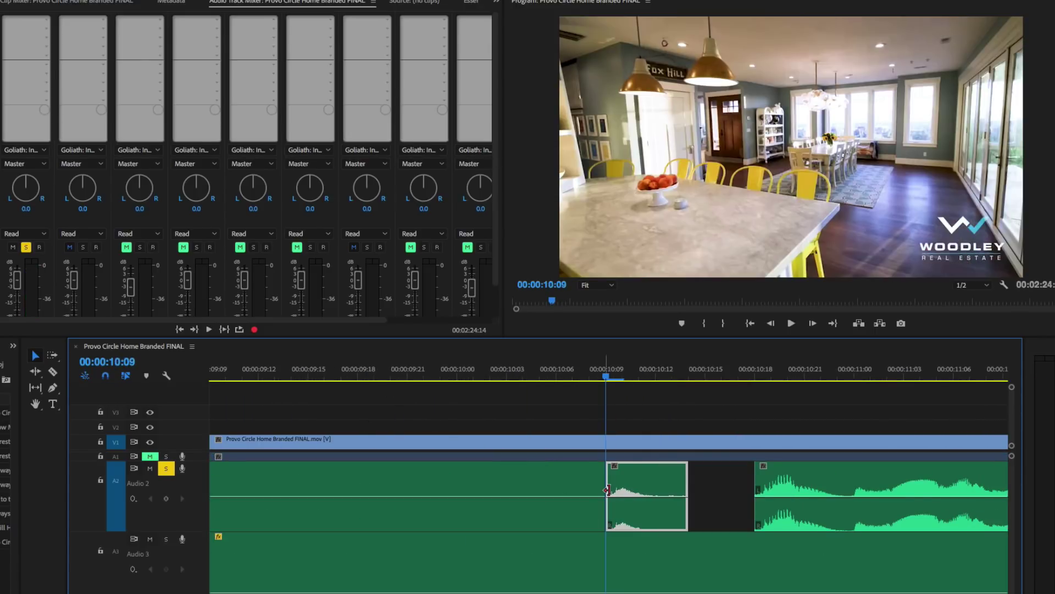
pyautogui.moveTo(636, 498); pyautogui.dragTo(637, 505)
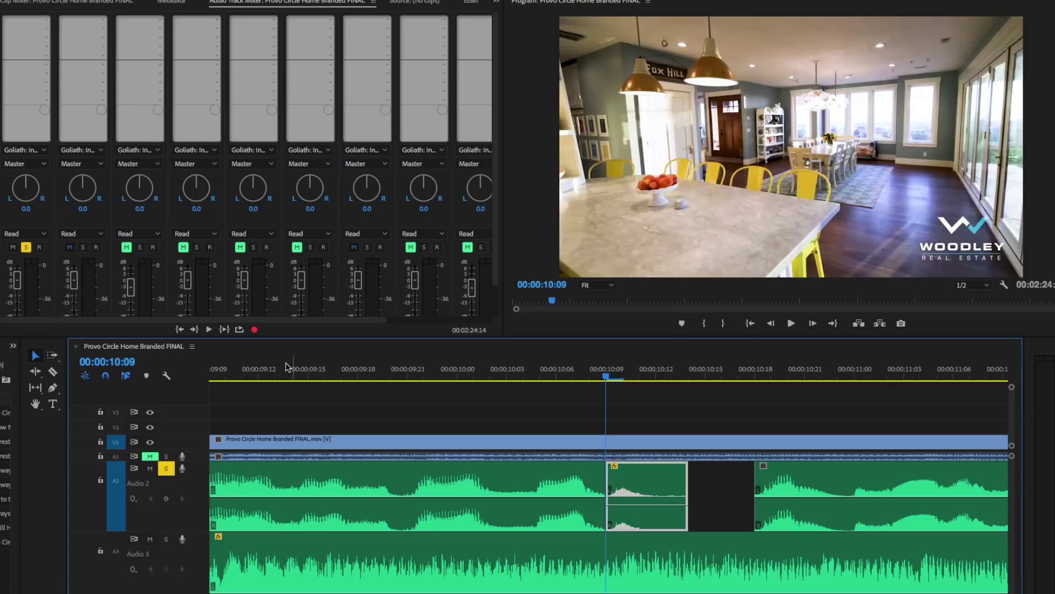
pyautogui.press('space')
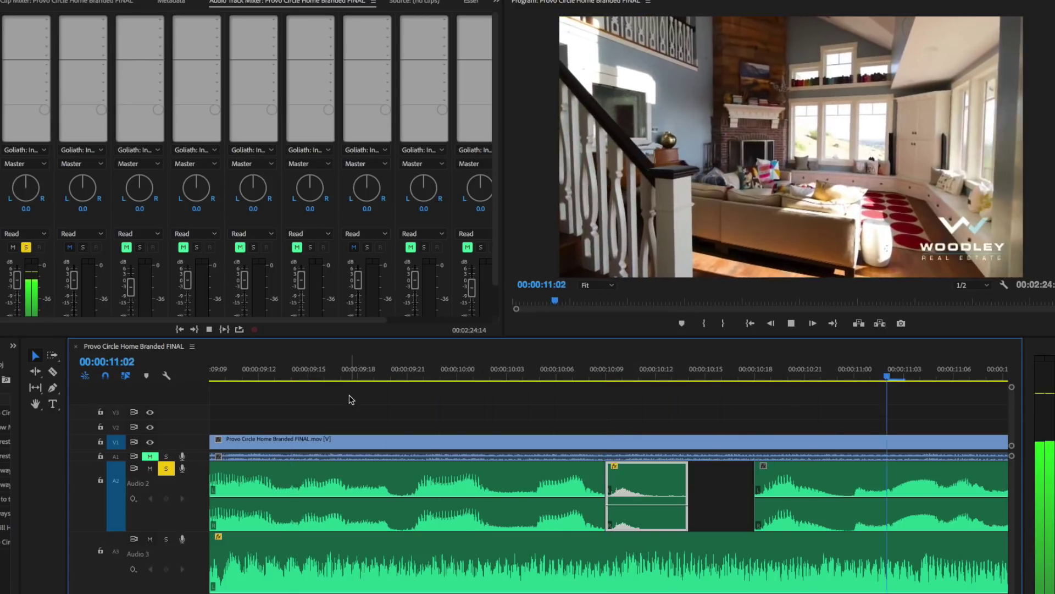
pyautogui.press('-')
pyautogui.press('-')
pyautogui.press('-')
pyautogui.press('space')
pyautogui.click(398, 432)
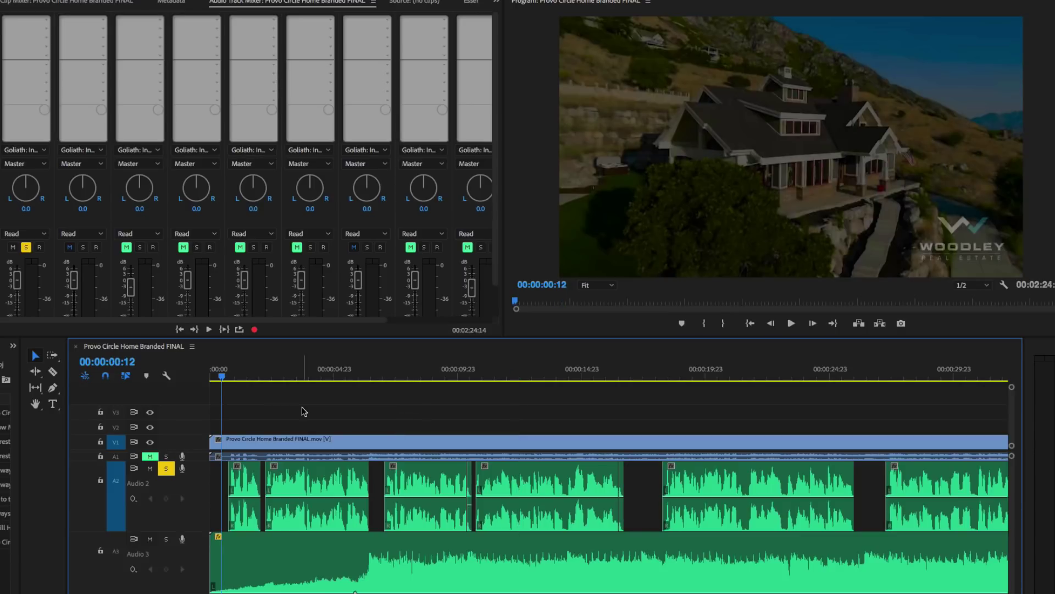
# - Add a Parametric Equalizer to the first effect slot of the Audio 2 track
pyautogui.click(47, 21)
pyautogui.moveTo(80, 76)
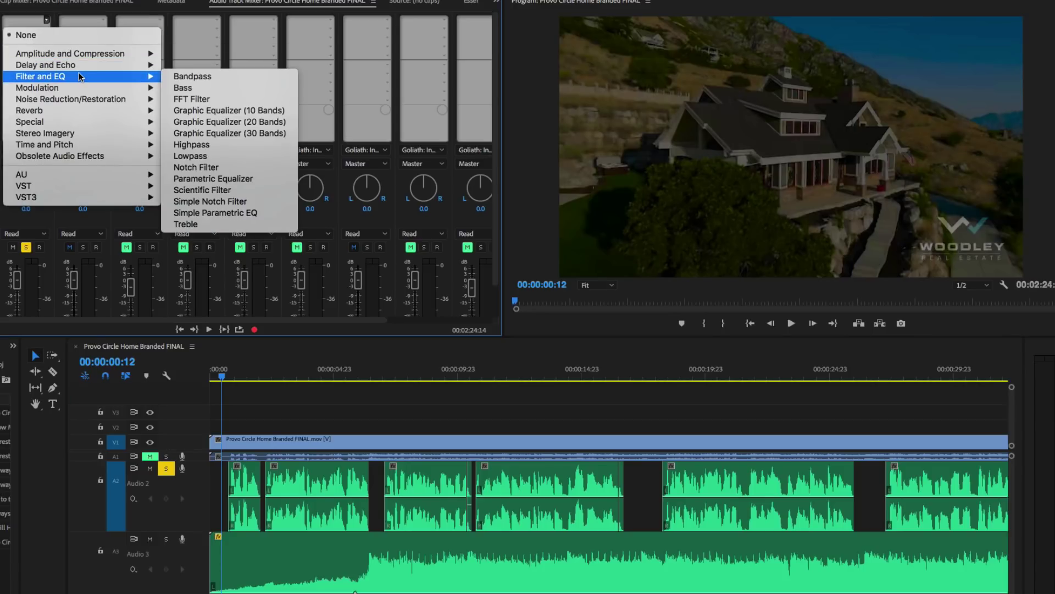
pyautogui.click(223, 179)
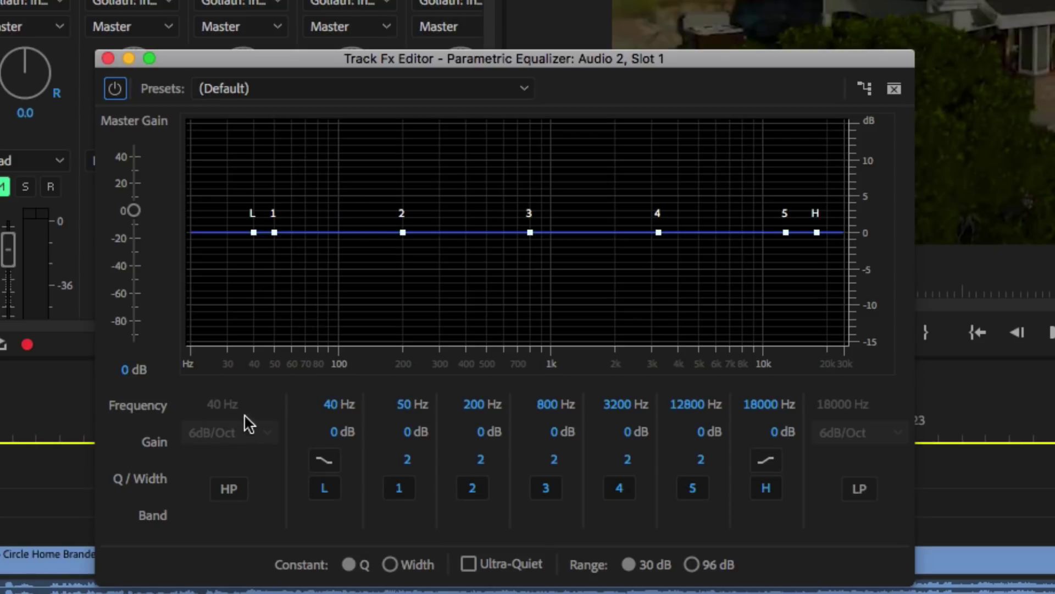
# - Enable the equalizer's high-pass filter with an 18dB/Oct slope and a cutoff frequency of 90 Hz
pyautogui.click(233, 484)
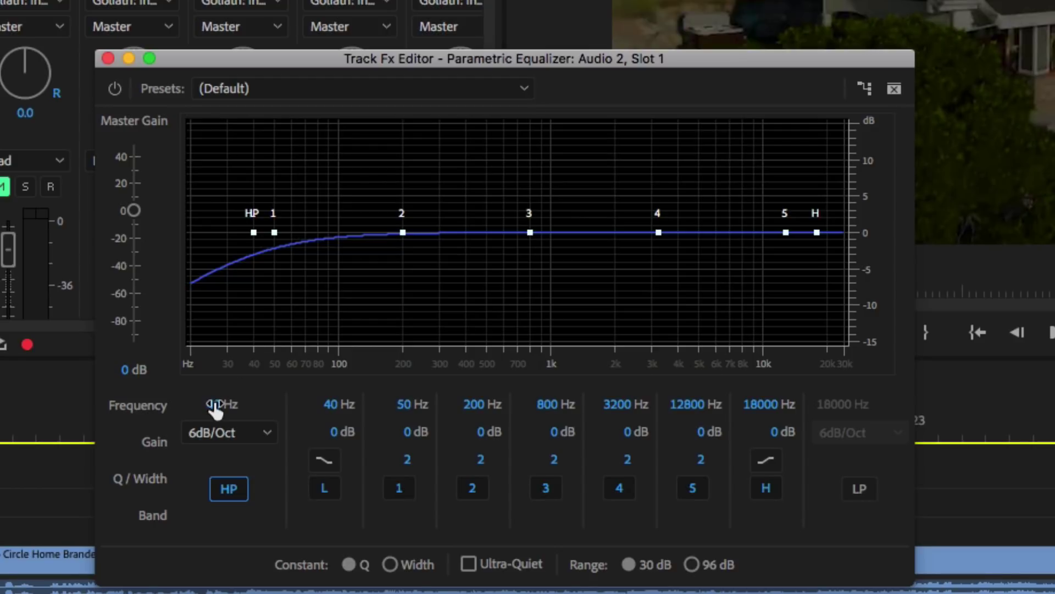
pyautogui.click(226, 432)
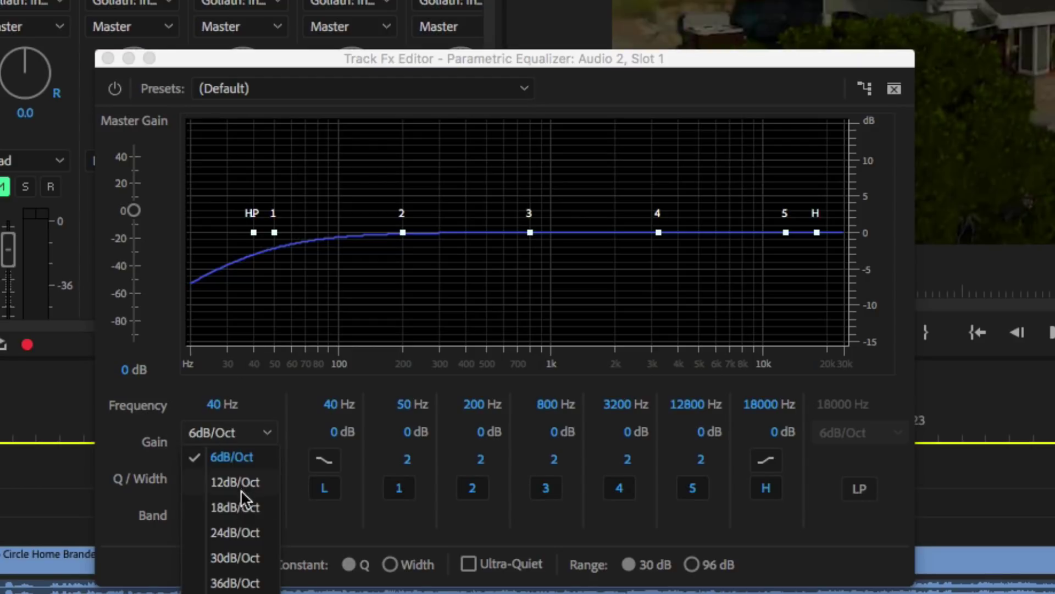
pyautogui.click(236, 506)
pyautogui.click(212, 405)
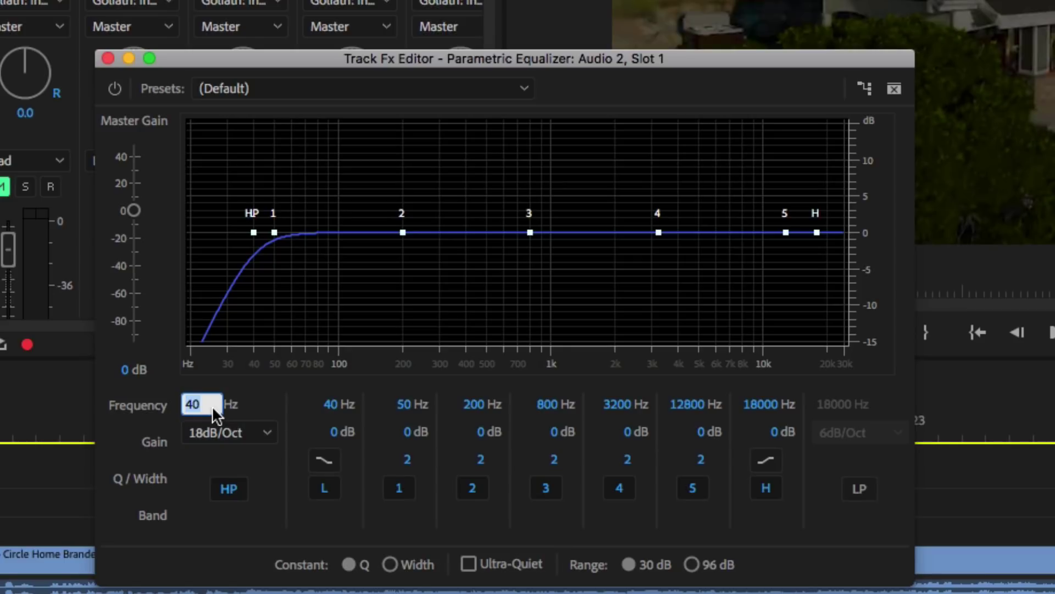
pyautogui.write('90')
pyautogui.press('Return')
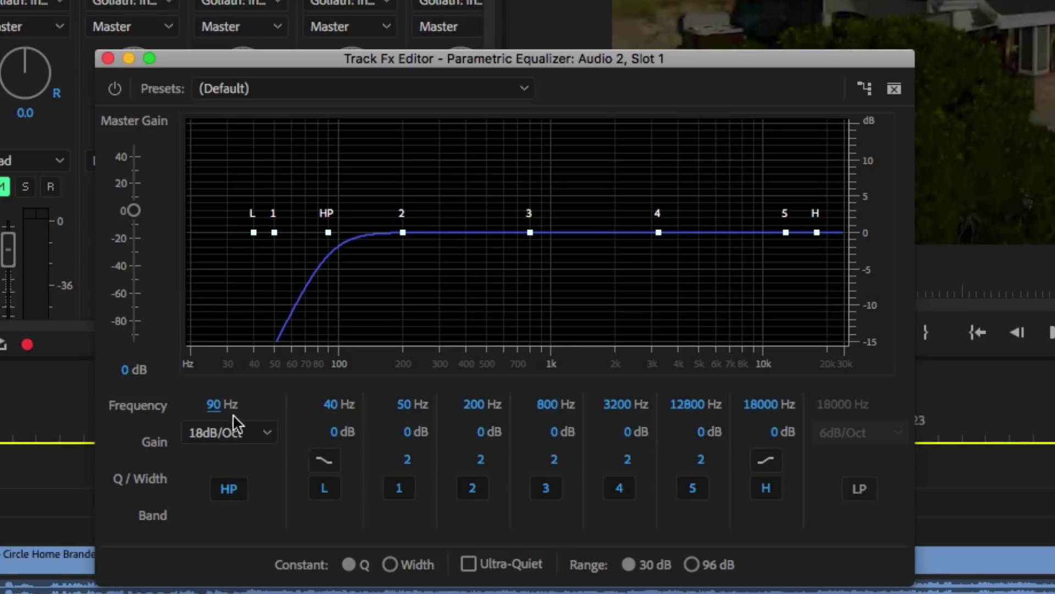
# - Sweep equalizer band 2 with a strong boost, and set it to a -3 dB cut at about 215 Hz
pyautogui.moveTo(403, 233)
pyautogui.moveTo(402, 233); pyautogui.dragTo(475, 130)
pyautogui.moveTo(464, 141); pyautogui.dragTo(400, 232)
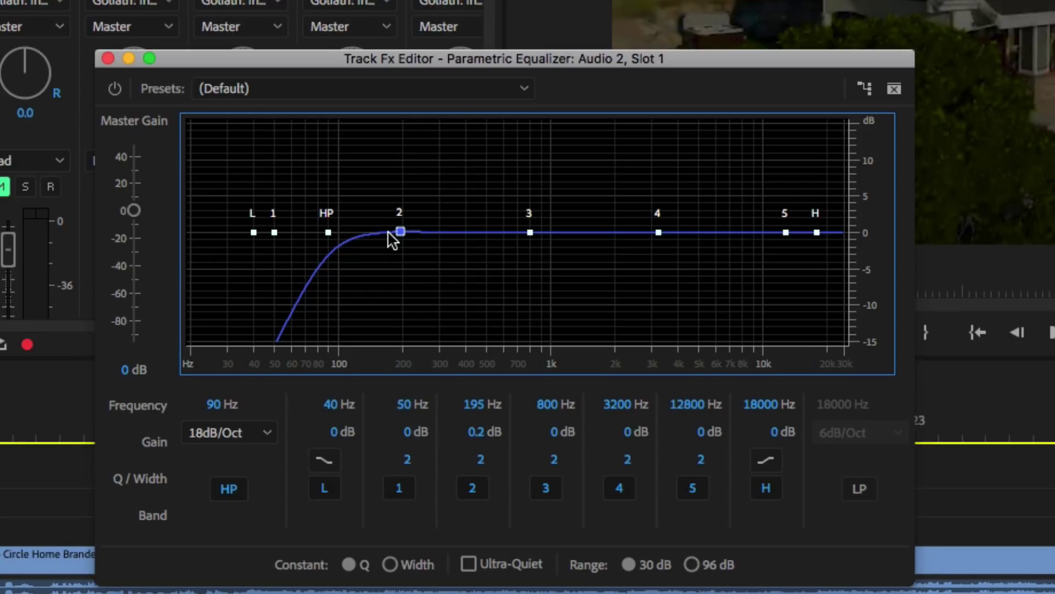
pyautogui.moveTo(404, 232)
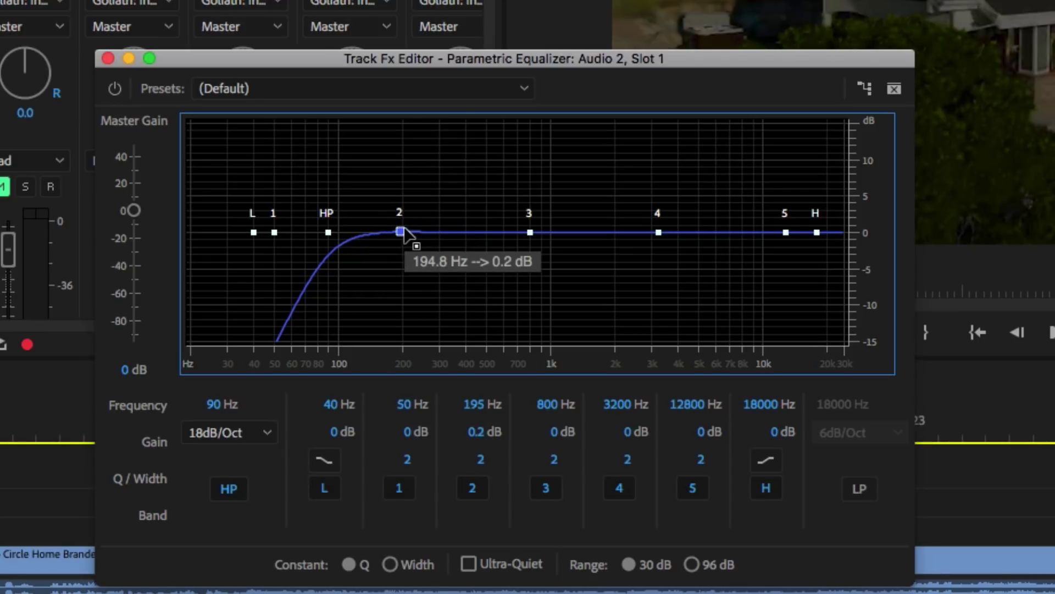
pyautogui.moveTo(405, 242); pyautogui.dragTo(407, 251)
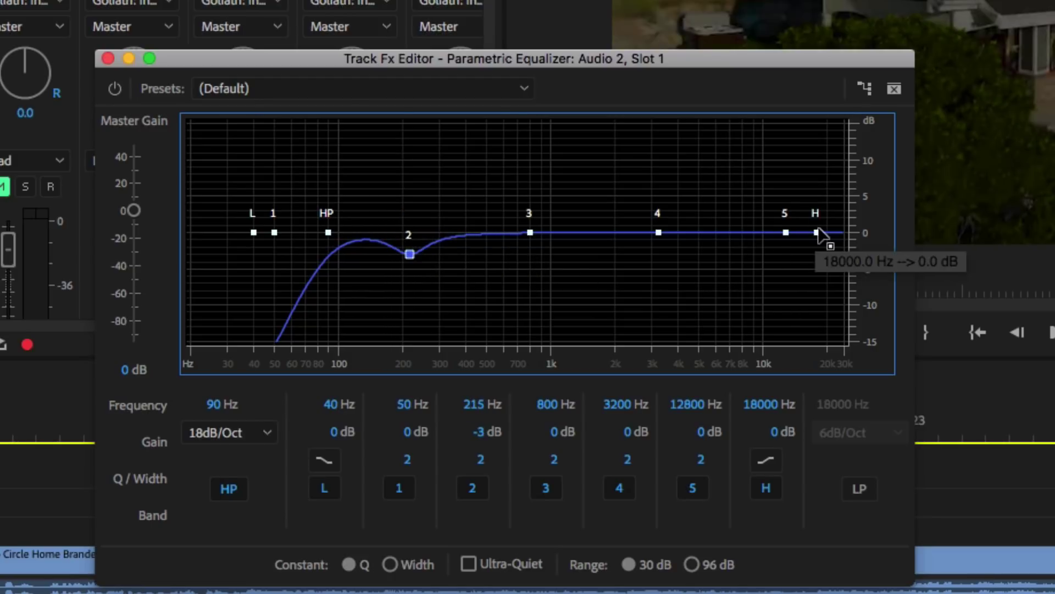
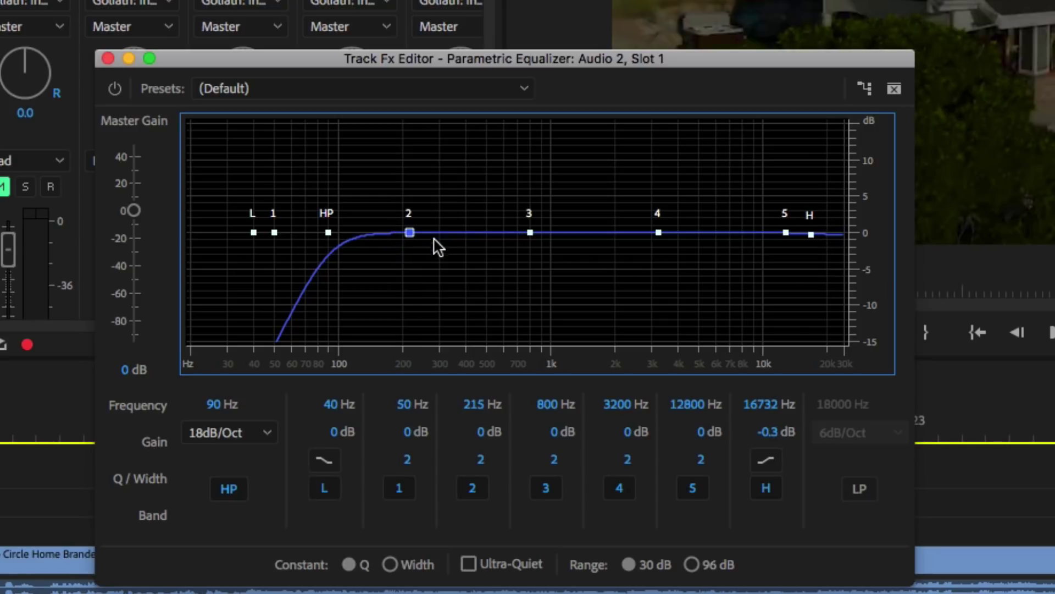
# - Cut equalizer band 2 by 3.6 dB at 174 Hz and band 3 by 6.5 dB at 256 Hz, and compare with the effect bypassed
pyautogui.moveTo(409, 237)
pyautogui.press('space')
pyautogui.moveTo(408, 232); pyautogui.dragTo(390, 258)
pyautogui.moveTo(529, 233); pyautogui.dragTo(423, 276)
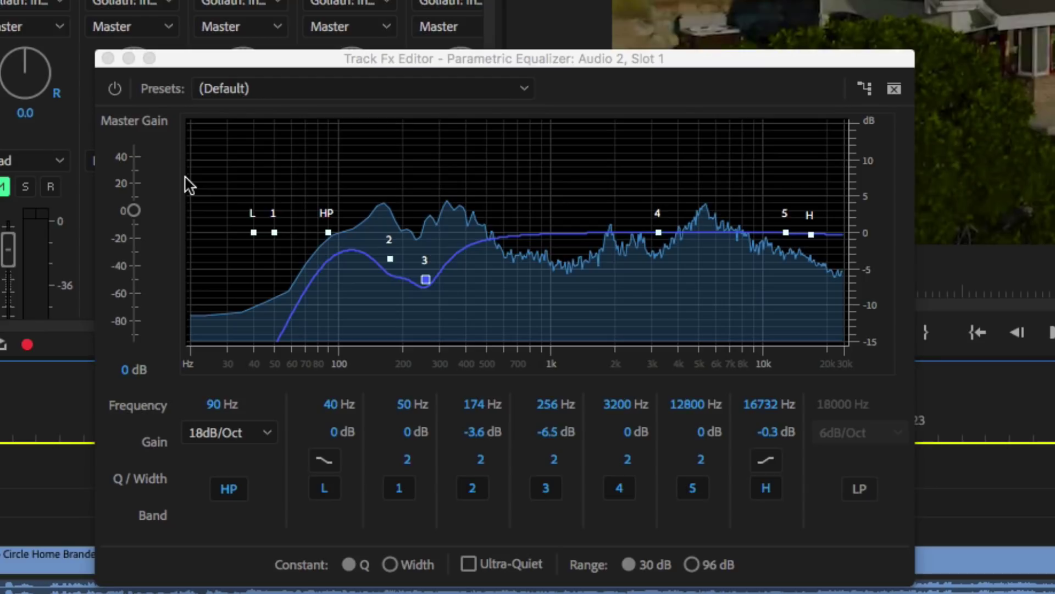
pyautogui.click(114, 89)
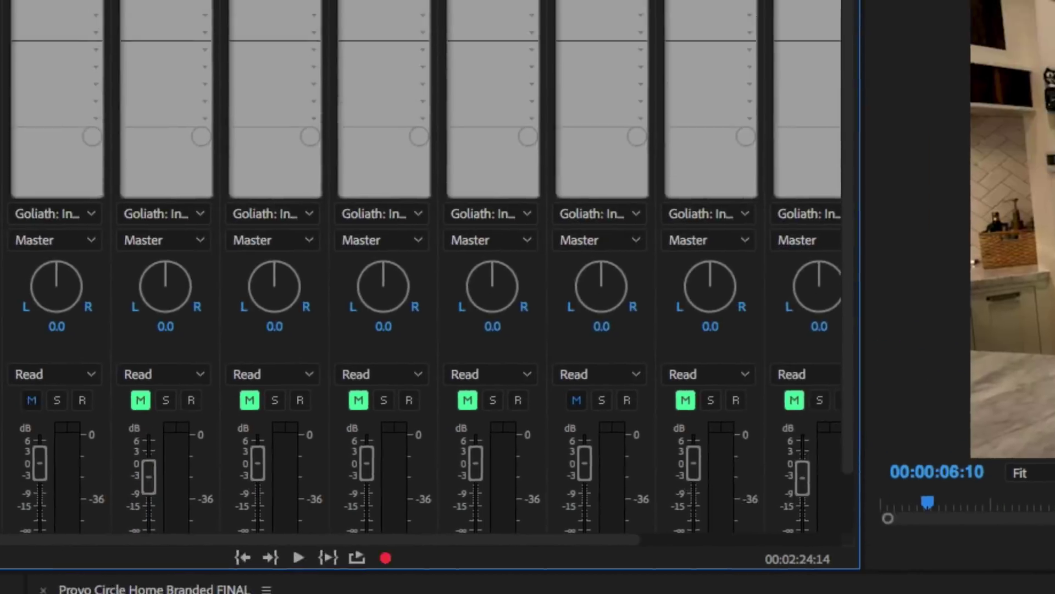
# - Add a Tube-modeled Compressor to the second effect slot of the Audio 2 track and open its settings
pyautogui.click(136, 69)
pyautogui.moveTo(192, 156)
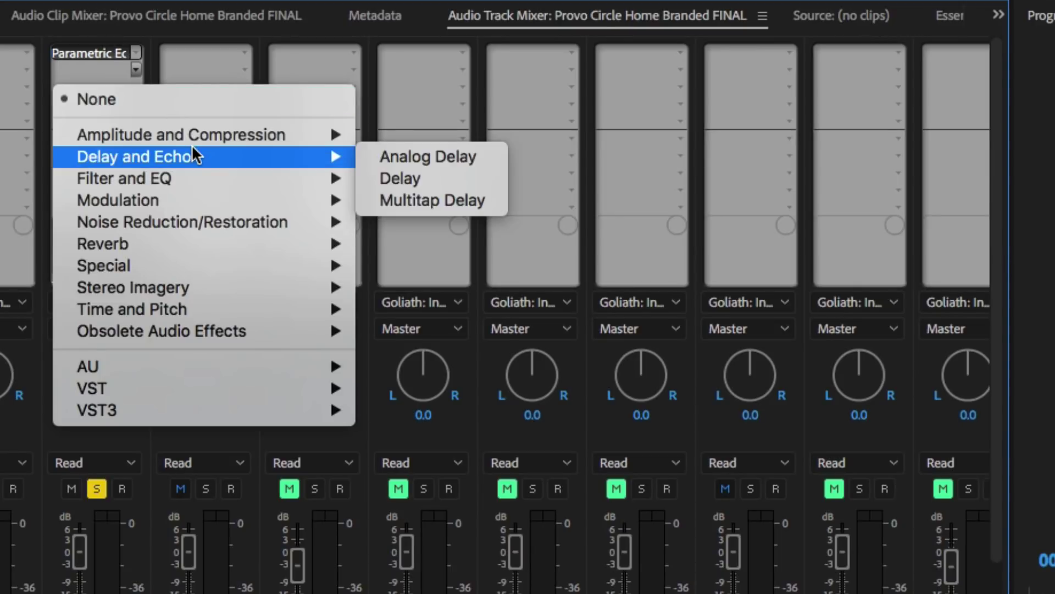
pyautogui.moveTo(222, 136)
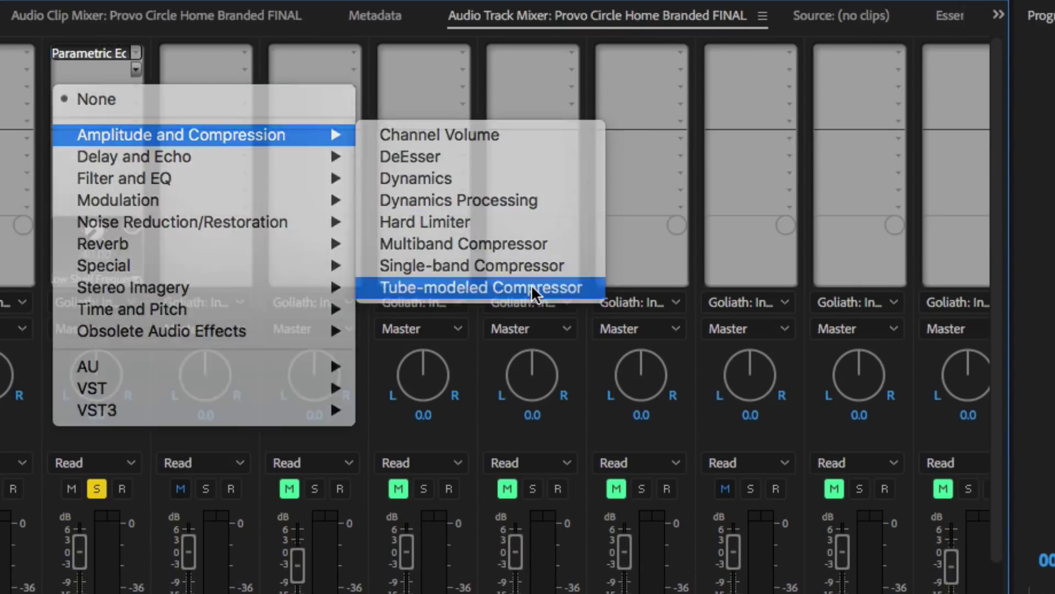
pyautogui.click(531, 287)
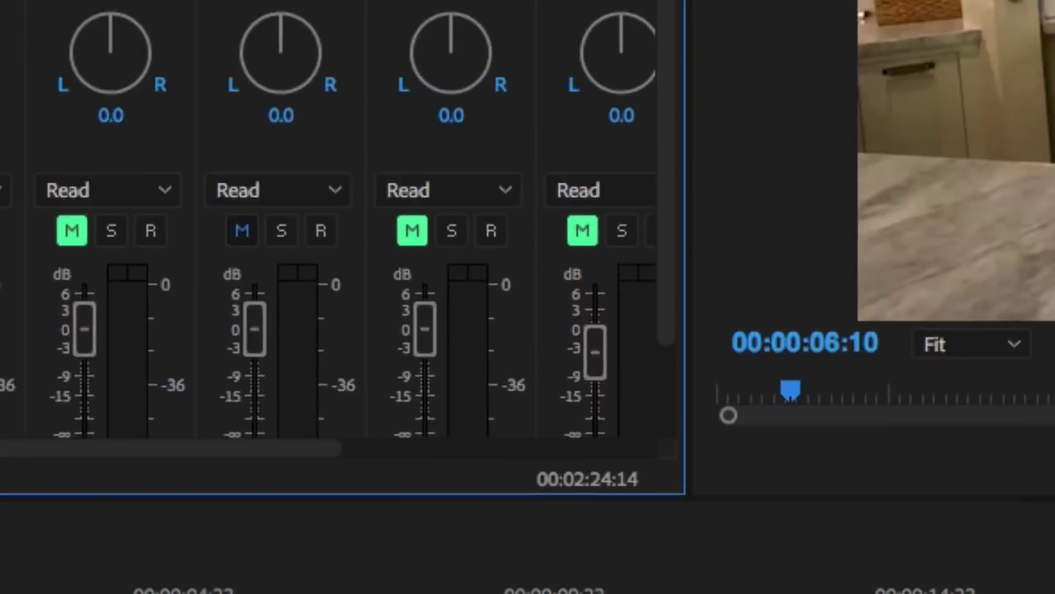
pyautogui.doubleClick(91, 70)
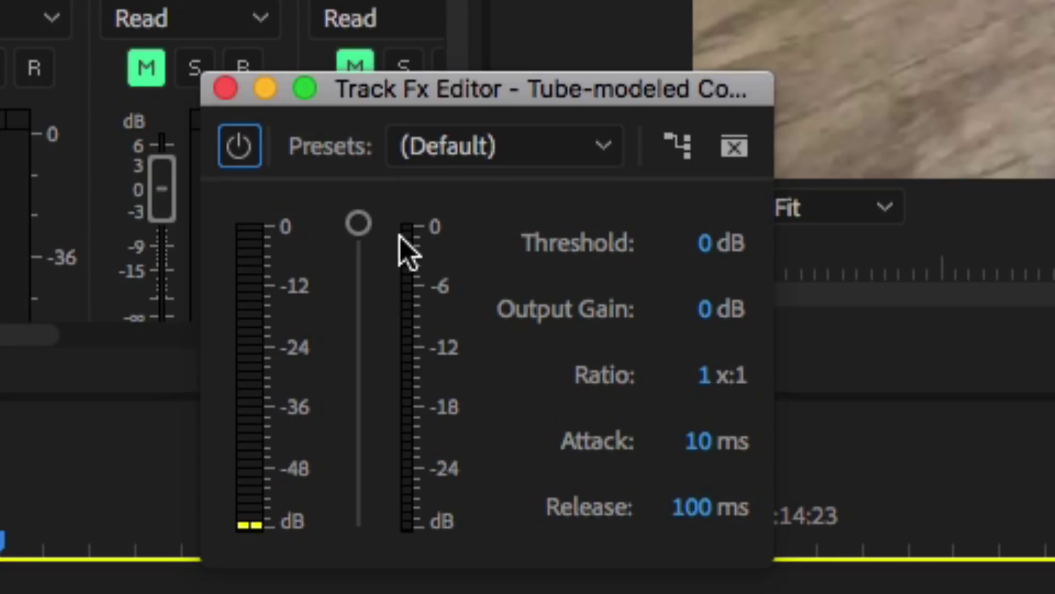
# - Set the Tube-modeled Compressor's ratio to 2.5:1
pyautogui.click(703, 376)
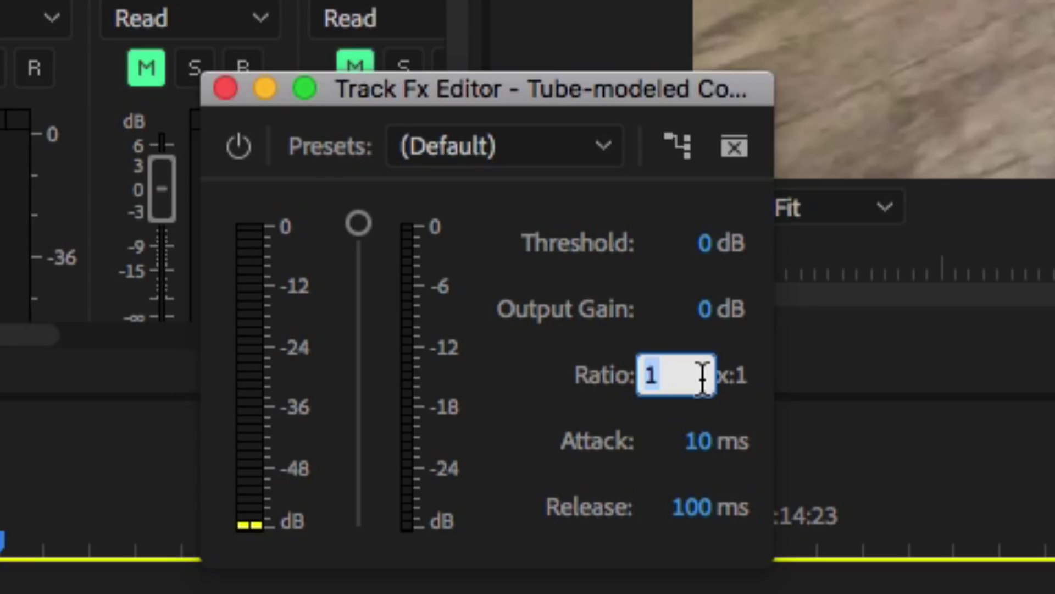
pyautogui.write('2')
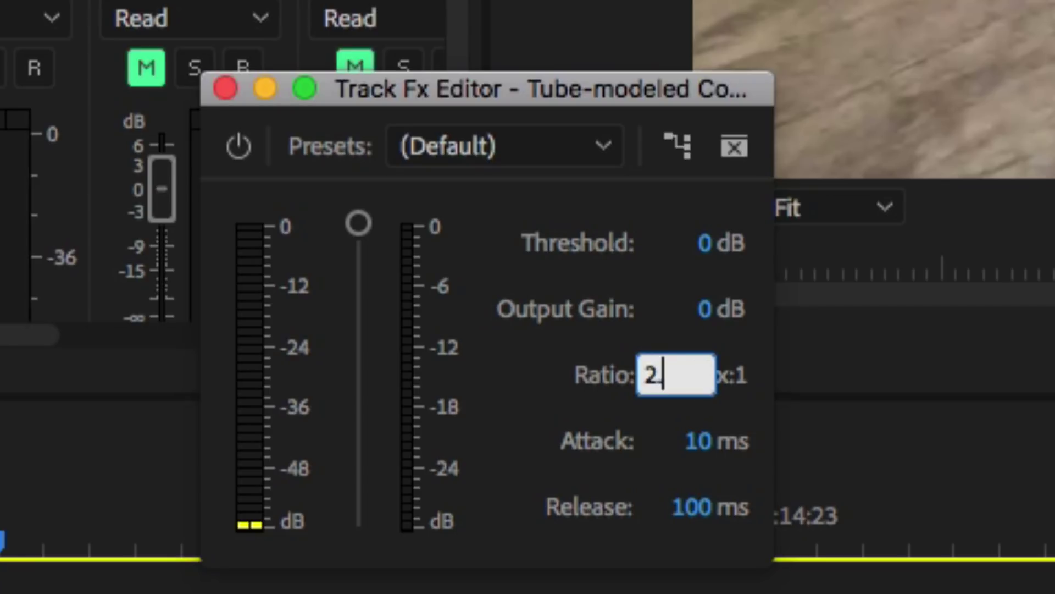
pyautogui.press('Return')
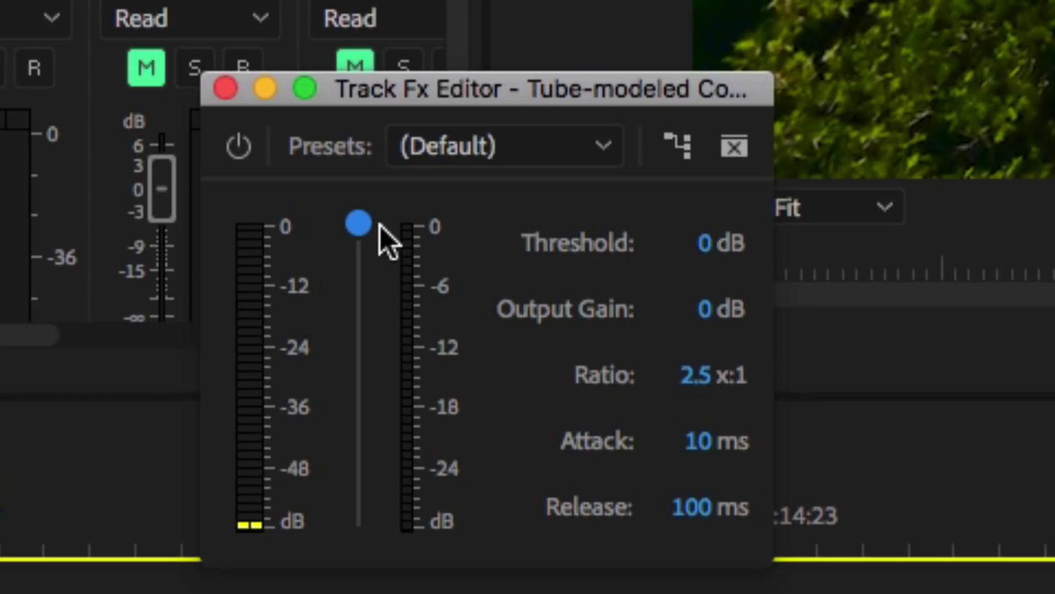
pyautogui.click(709, 245)
pyautogui.press('Return')
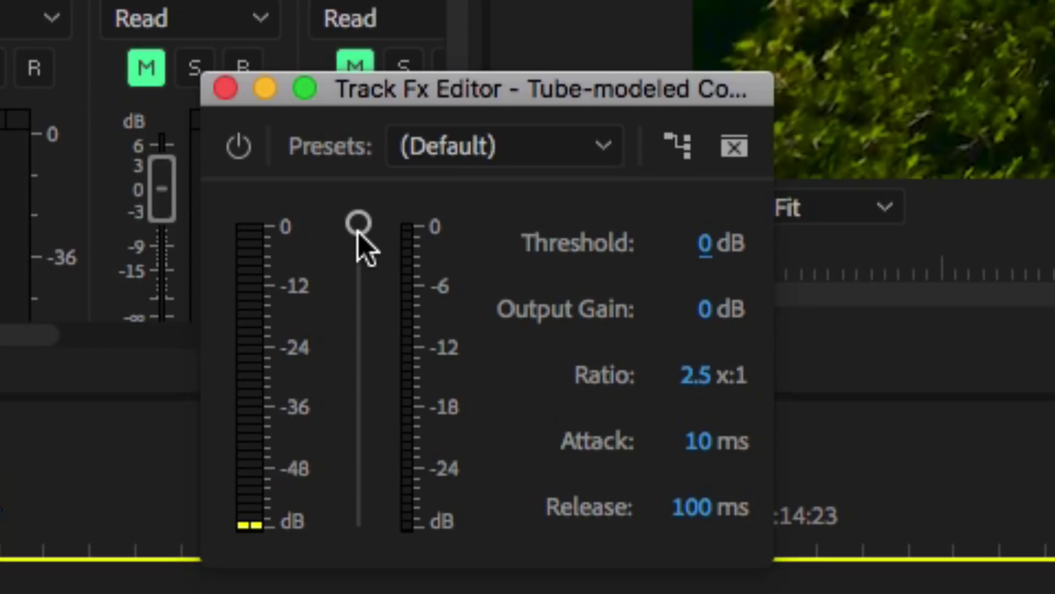
# - Lower the compressor's threshold to -60 dB during playback and set its output gain to 0 dB
pyautogui.moveTo(360, 242); pyautogui.dragTo(352, 301)
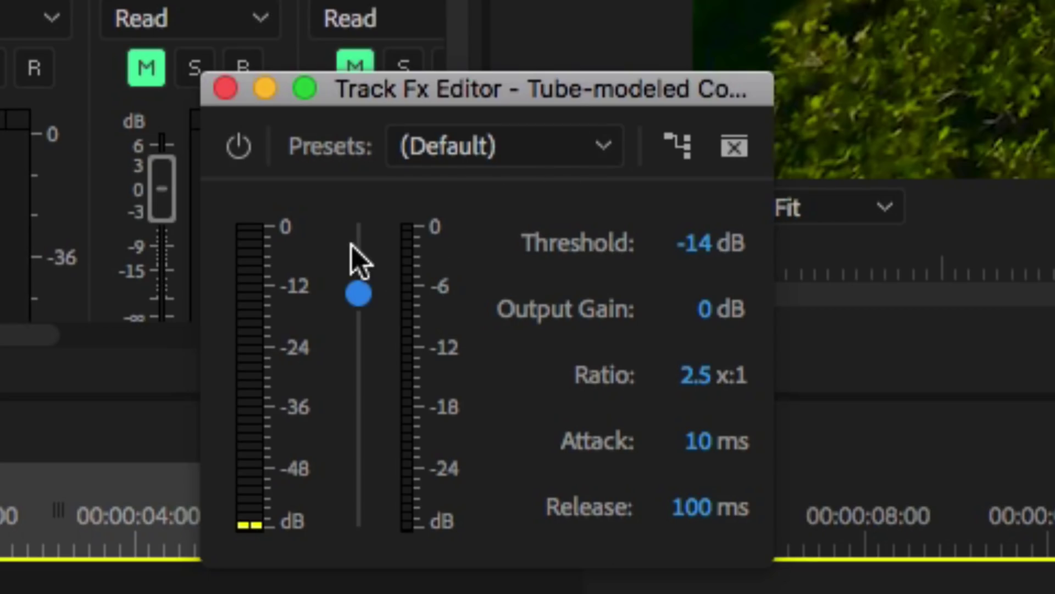
pyautogui.moveTo(357, 284); pyautogui.dragTo(388, 566)
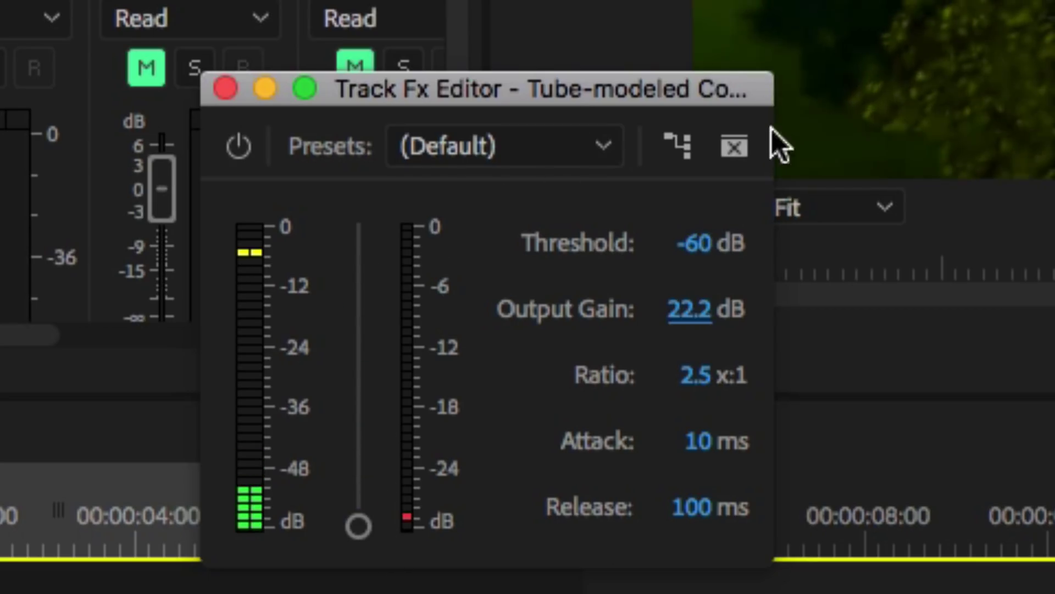
pyautogui.click(690, 312)
pyautogui.write('0')
pyautogui.press('Return')
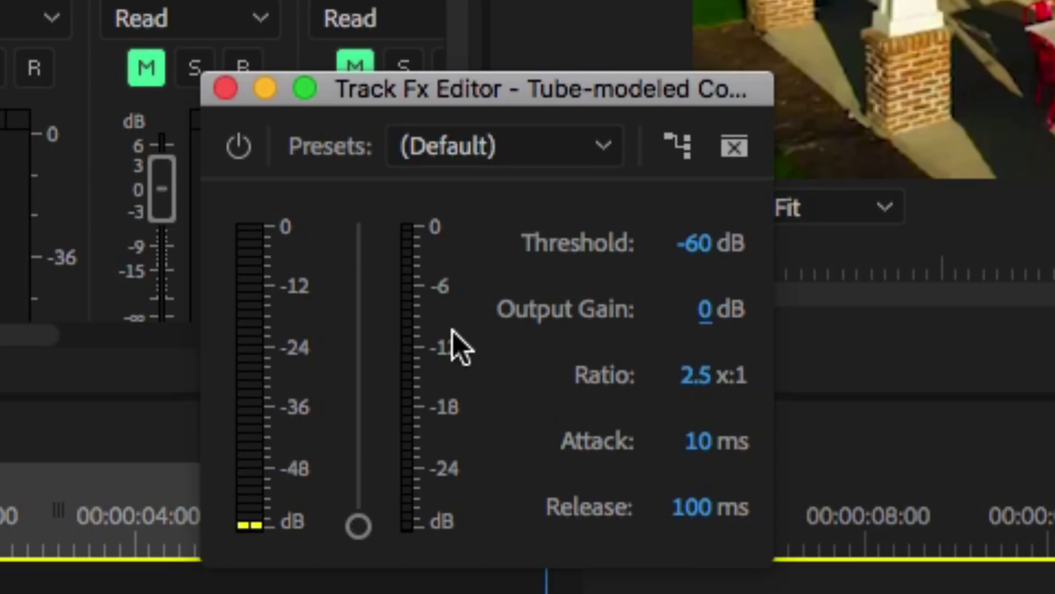
pyautogui.click(711, 251)
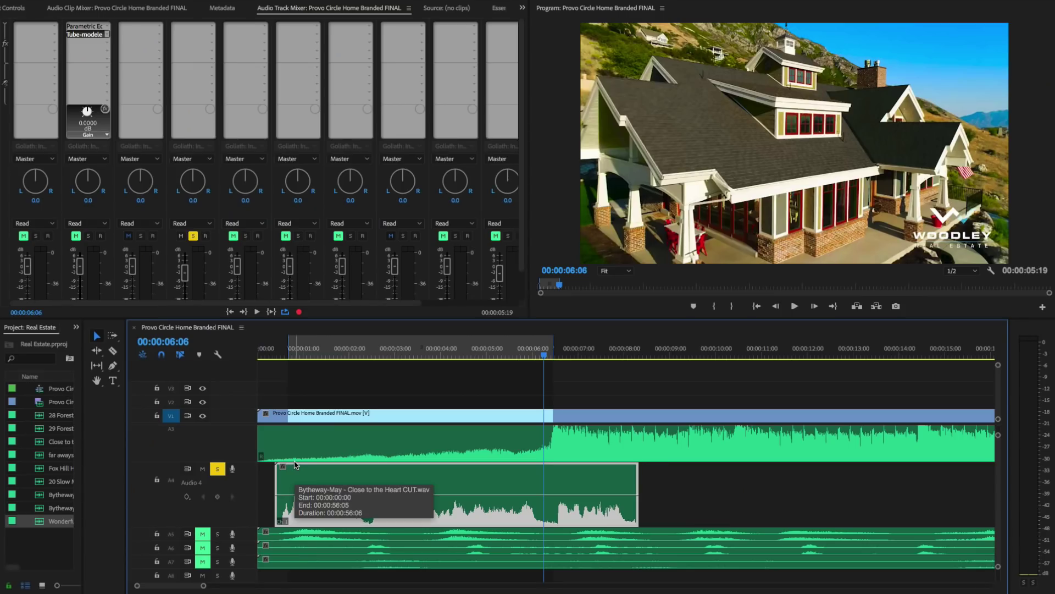
# - Deselect the voiceover clip on Audio 4, play back the soloed track, and move the playhead to 00:00:08:01
pyautogui.click(712, 495)
pyautogui.click(472, 517)
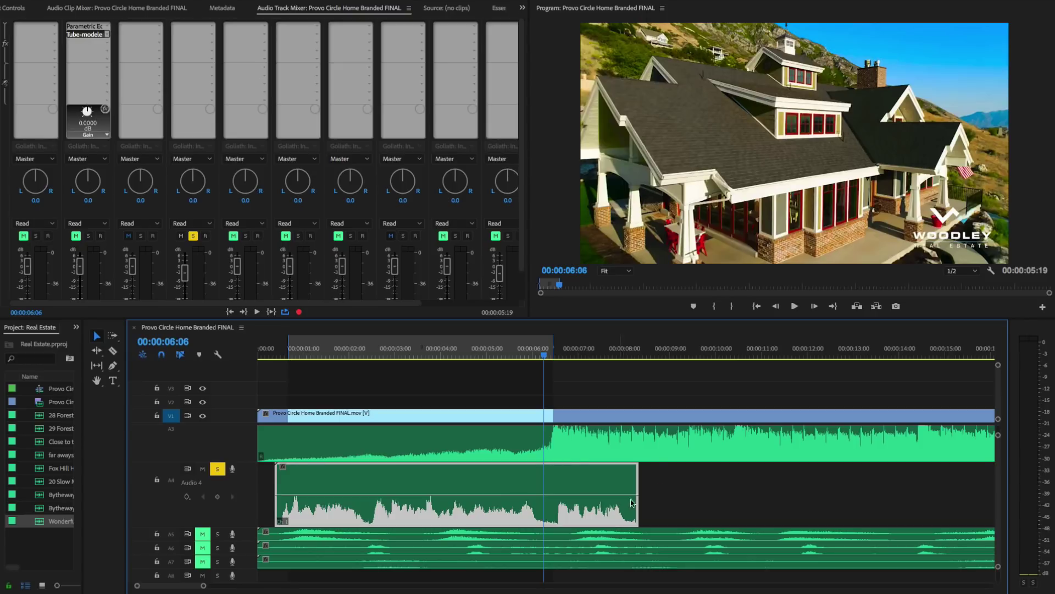
pyautogui.moveTo(684, 486); pyautogui.dragTo(722, 496)
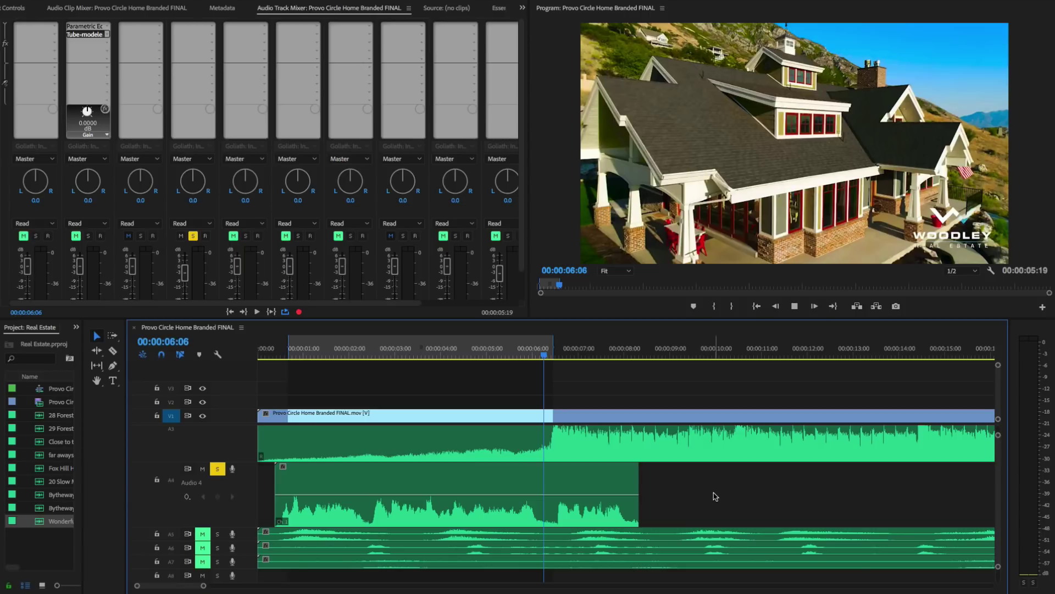
pyautogui.press('space')
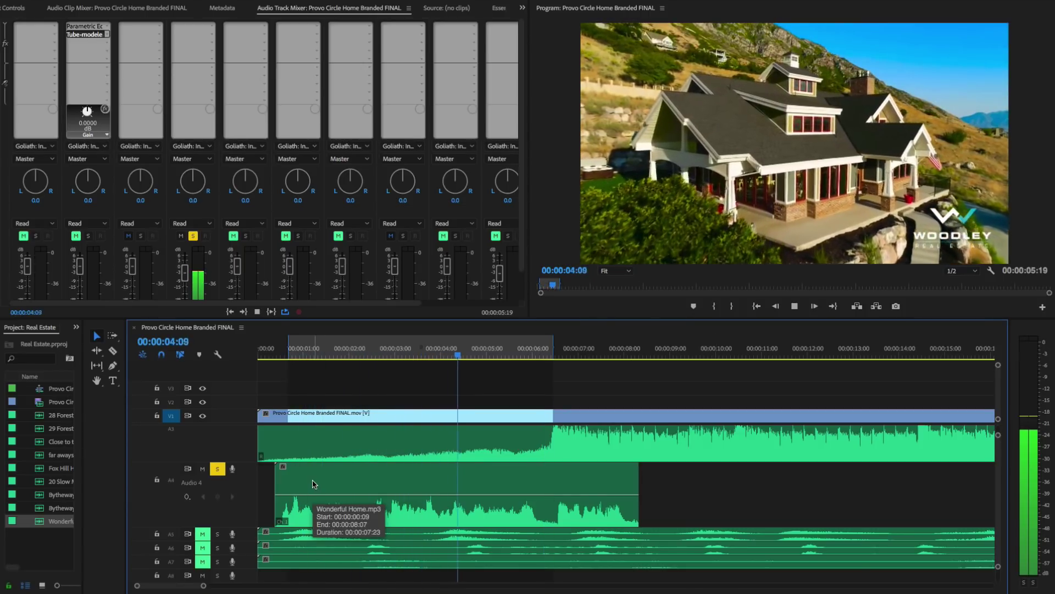
pyautogui.press('space')
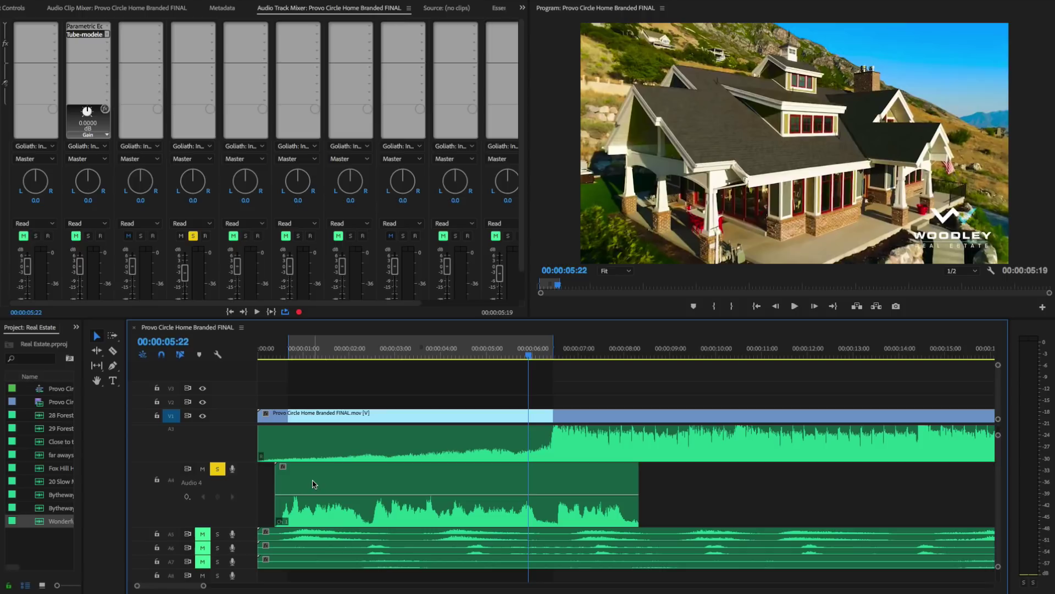
pyautogui.click(620, 357)
pyautogui.moveTo(620, 360); pyautogui.dragTo(626, 358)
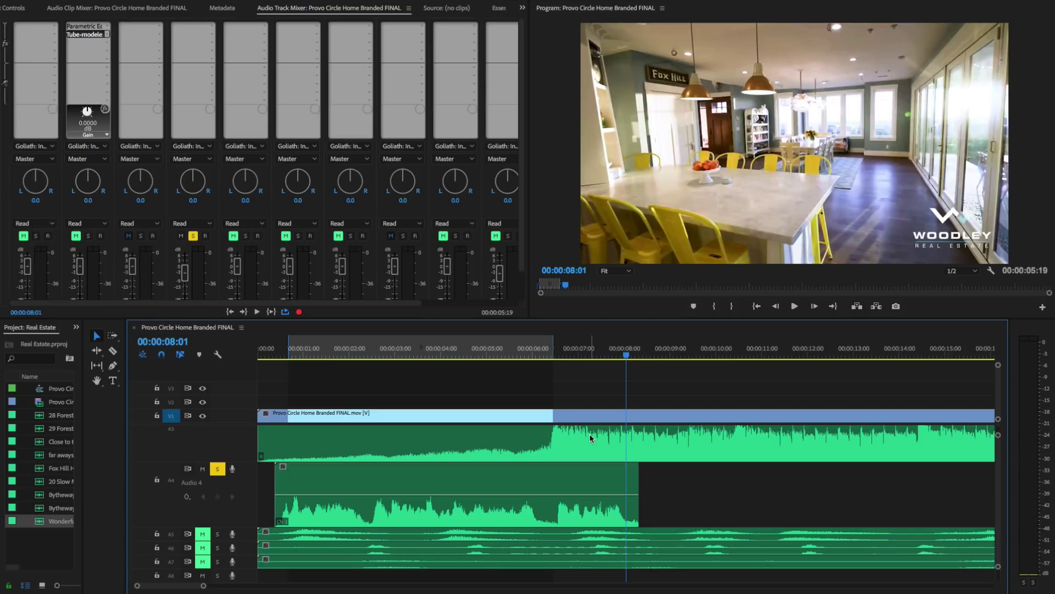
# - Add a Parametric Equalizer to the first effect slot of the Audio 4 track and open its settings
pyautogui.click(212, 27)
pyautogui.moveTo(254, 78)
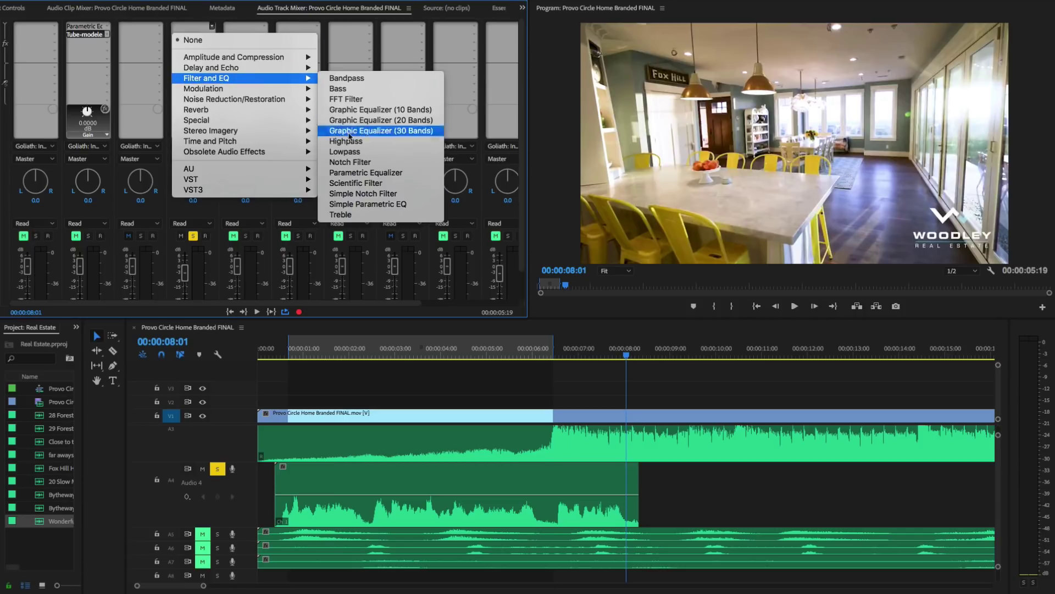
pyautogui.click(365, 172)
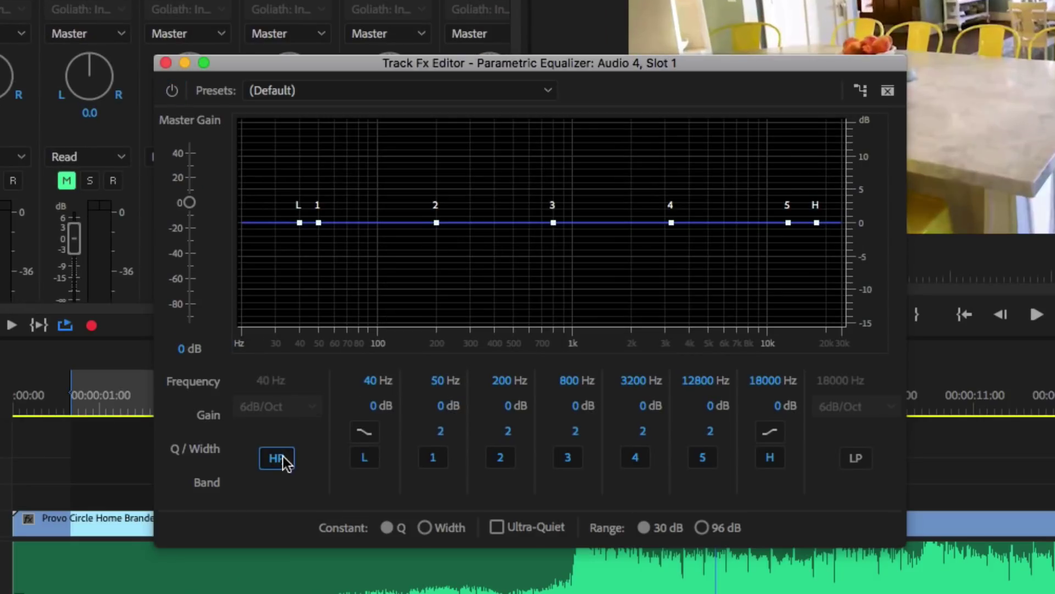
# - Enable the Audio 4 equalizer's high-pass filter with a cutoff frequency of 90 Hz and an 18dB/Oct slope
pyautogui.click(280, 458)
pyautogui.click(267, 381)
pyautogui.write('4')
pyautogui.press('BackSpace')
pyautogui.write('90')
pyautogui.press('Return')
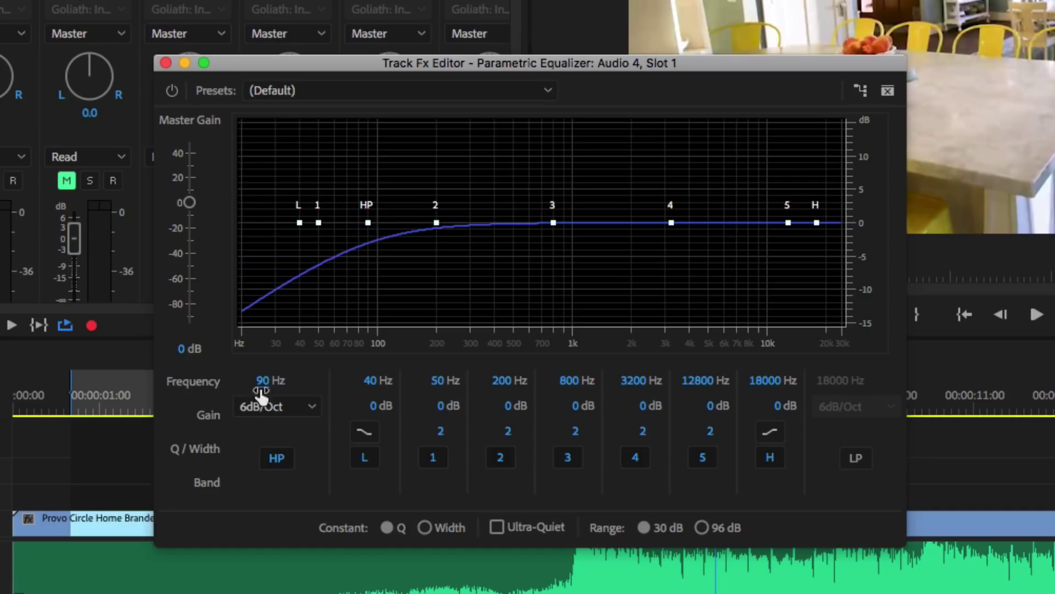
pyautogui.click(257, 410)
pyautogui.click(276, 475)
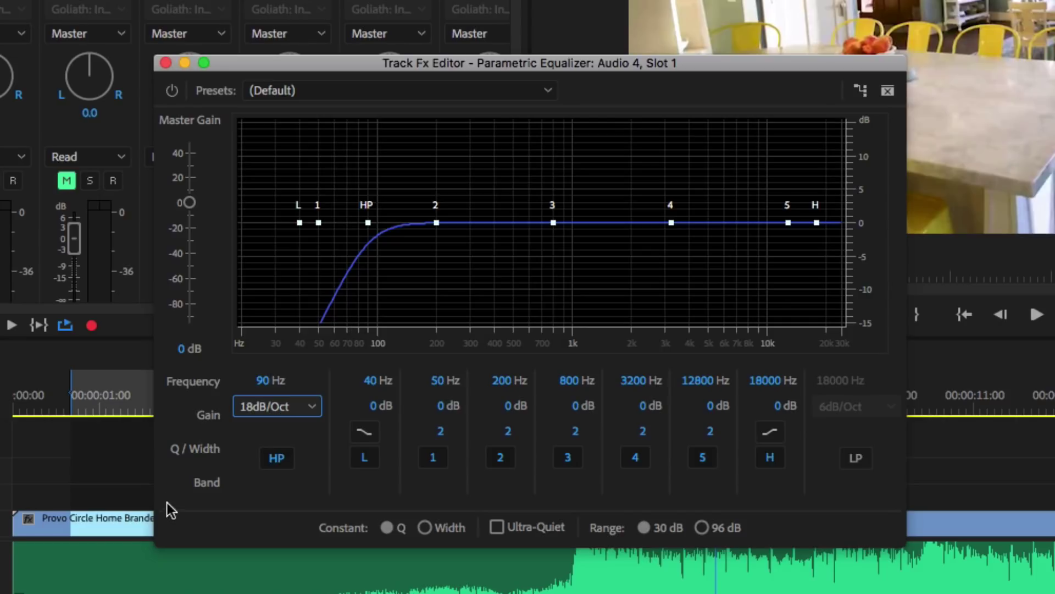
# - Cut band 2 of the Audio 4 equalizer by 4.9 dB at 181 Hz while listening to the voiceover
pyautogui.press('space')
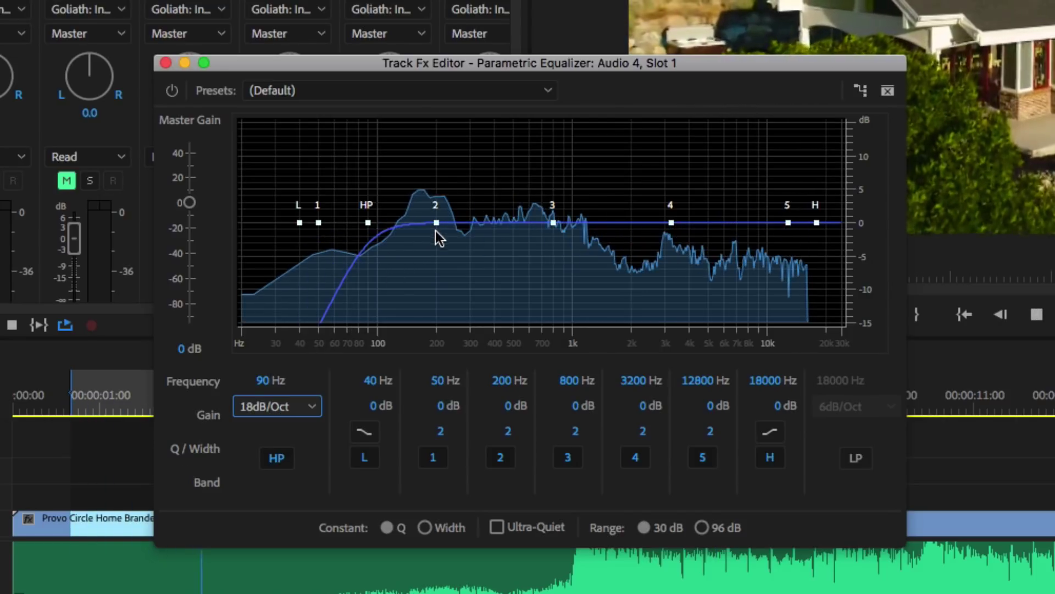
pyautogui.press('space')
pyautogui.moveTo(437, 222); pyautogui.dragTo(428, 257)
pyautogui.press('space')
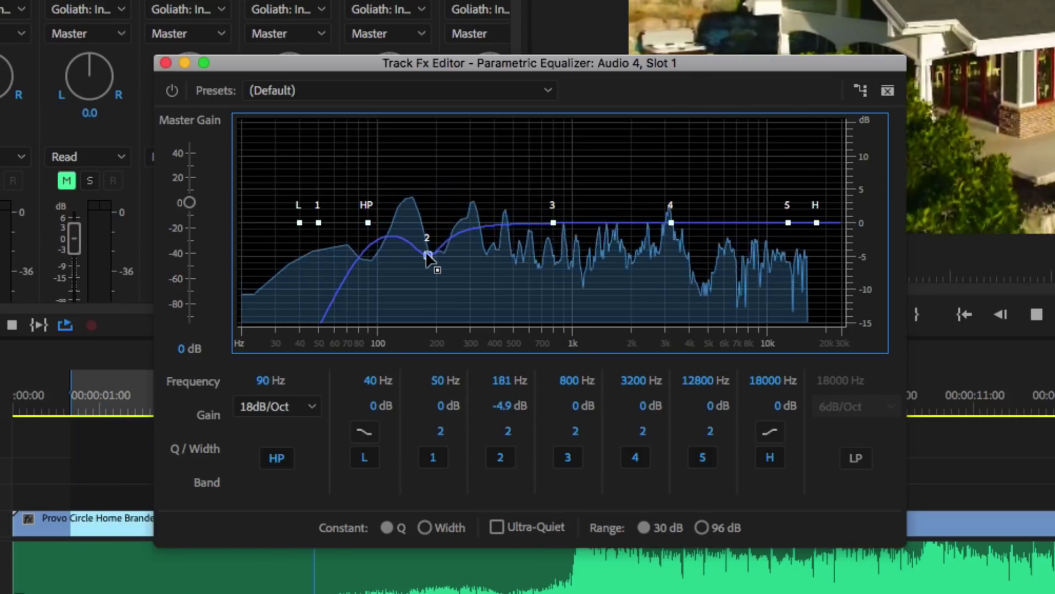
pyautogui.press('space')
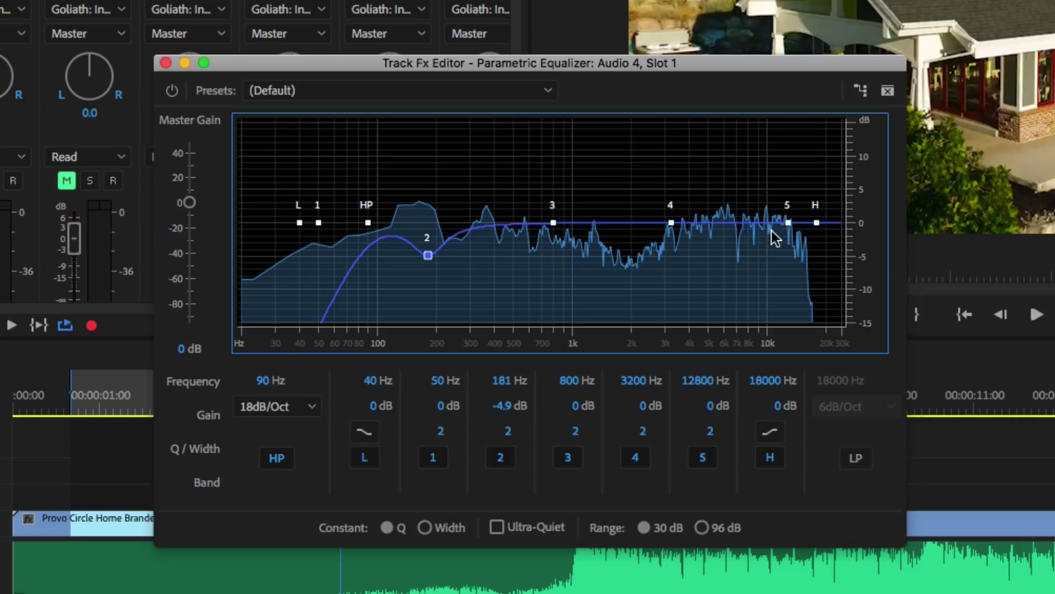
# - Set the equalizer's high shelf to -5.7 dB at 2464 Hz while listening to the voiceover
pyautogui.moveTo(810, 225); pyautogui.dragTo(652, 252)
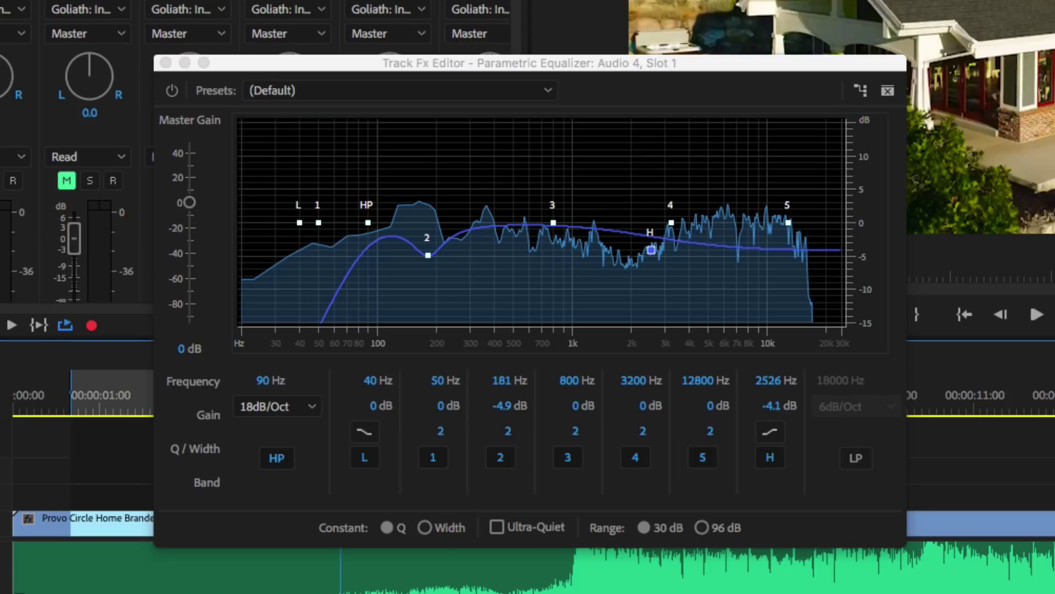
pyautogui.press('space')
pyautogui.moveTo(651, 254)
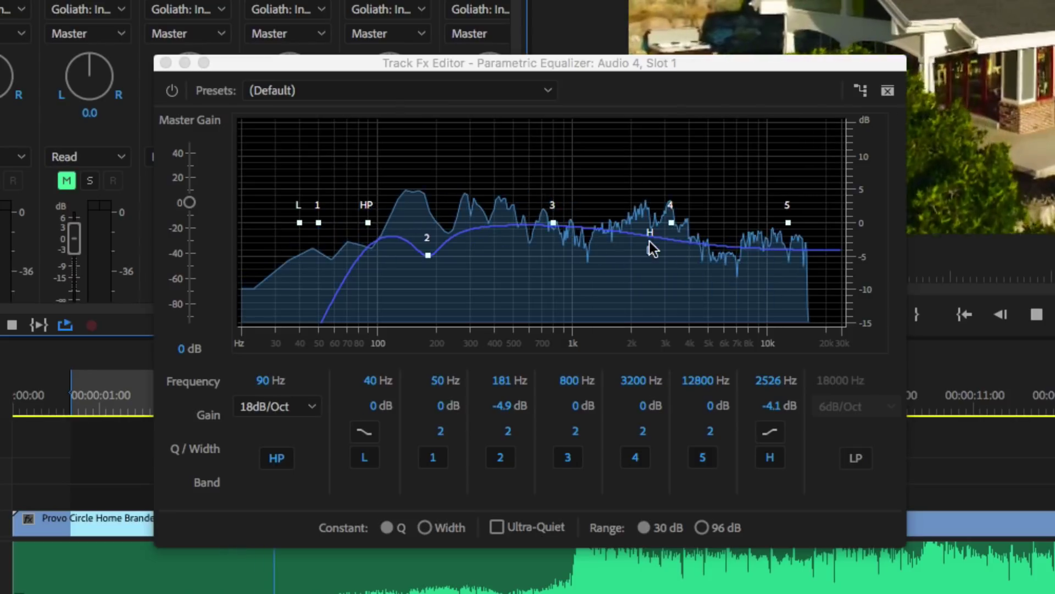
pyautogui.moveTo(650, 250); pyautogui.dragTo(649, 261)
pyautogui.press('space')
# - Boost equalizer band 4 by 12.6 dB at 2933 Hz with an adjusted Q, and pull it down to a cut
pyautogui.moveTo(671, 223); pyautogui.dragTo(664, 138)
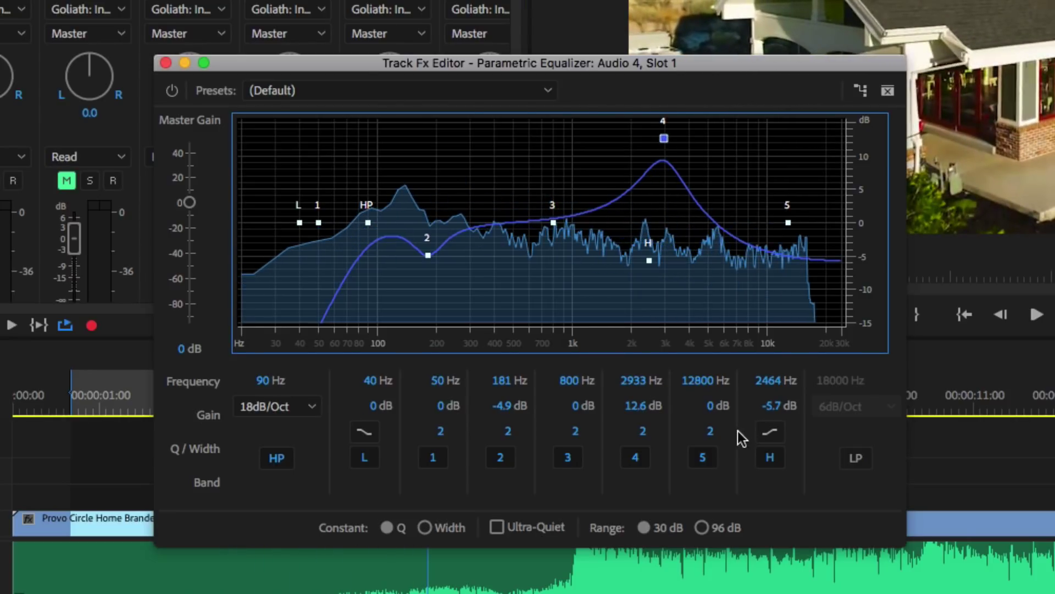
pyautogui.moveTo(642, 432); pyautogui.dragTo(715, 49)
pyautogui.moveTo(664, 138); pyautogui.dragTo(664, 254)
pyautogui.press('space')
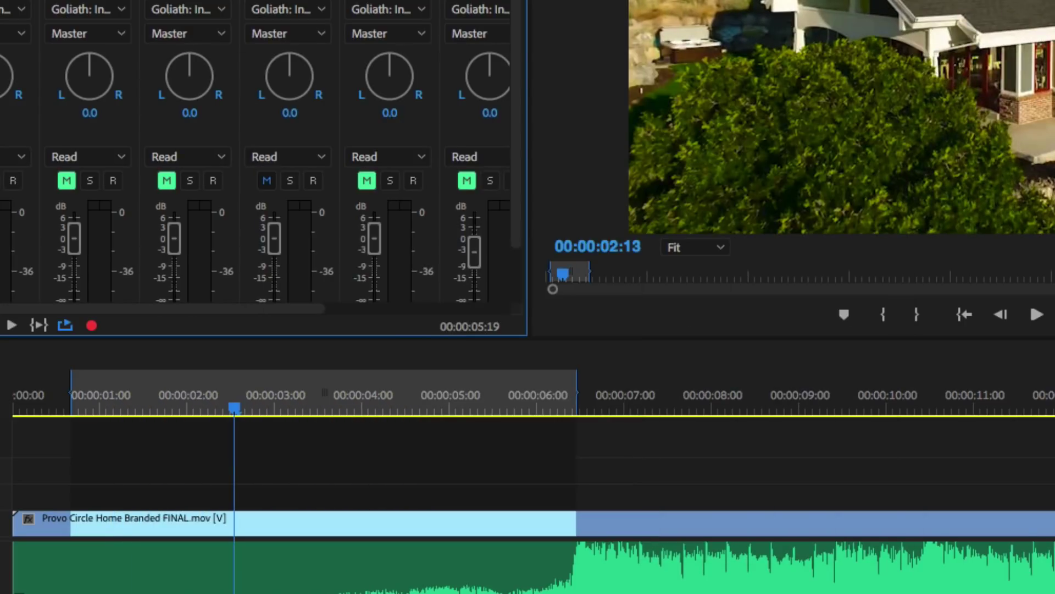
# - Add a DeEsser to the second effect slot of Audio 4 and widen its bandwidth to 7500 Hz, centered at 7250 Hz
pyautogui.click(0, 0)
pyautogui.moveTo(16, 0)
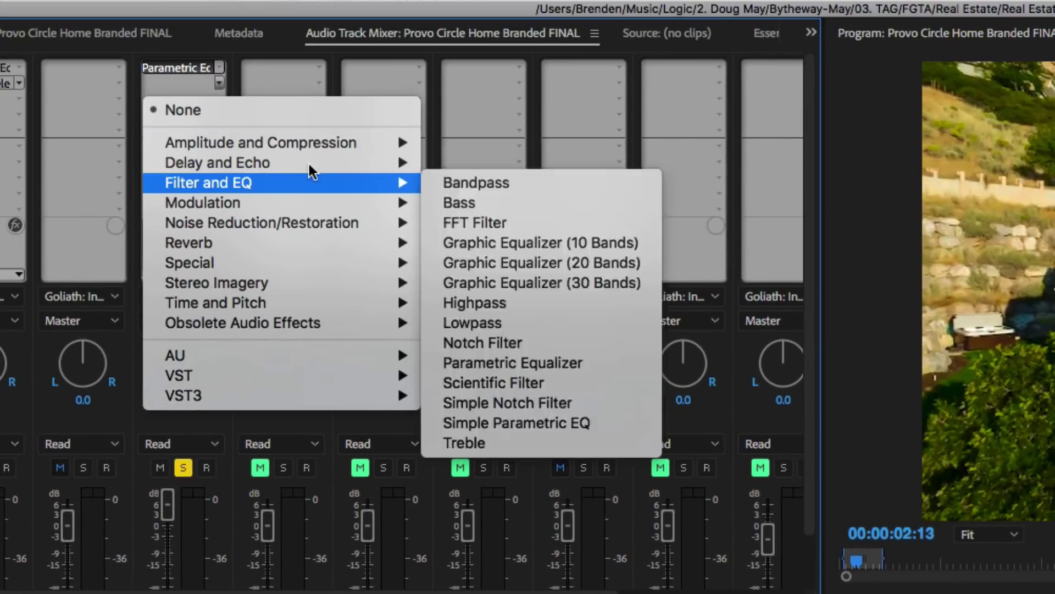
pyautogui.moveTo(312, 141)
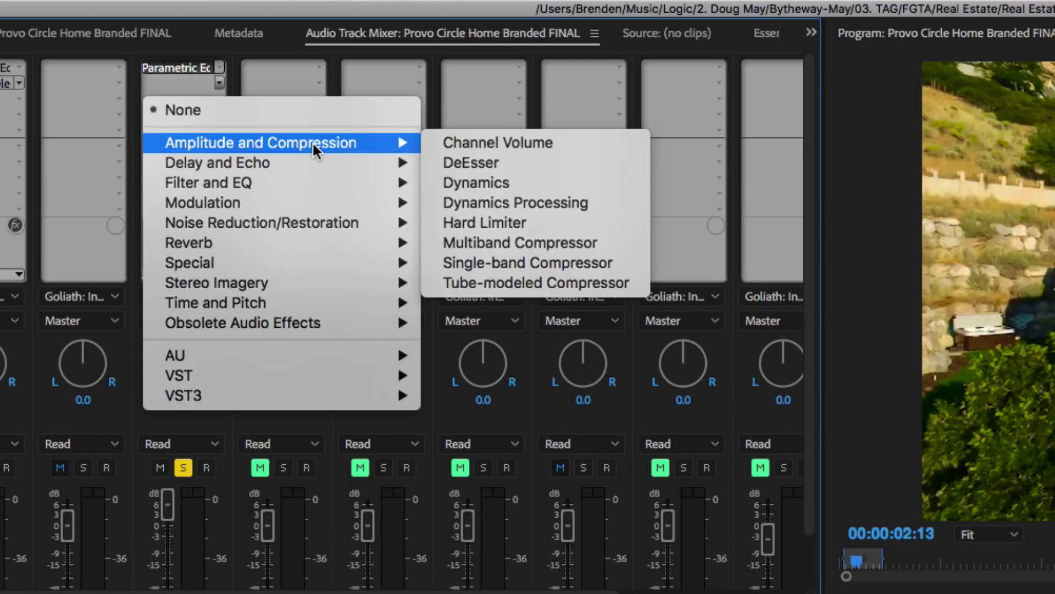
pyautogui.click(484, 162)
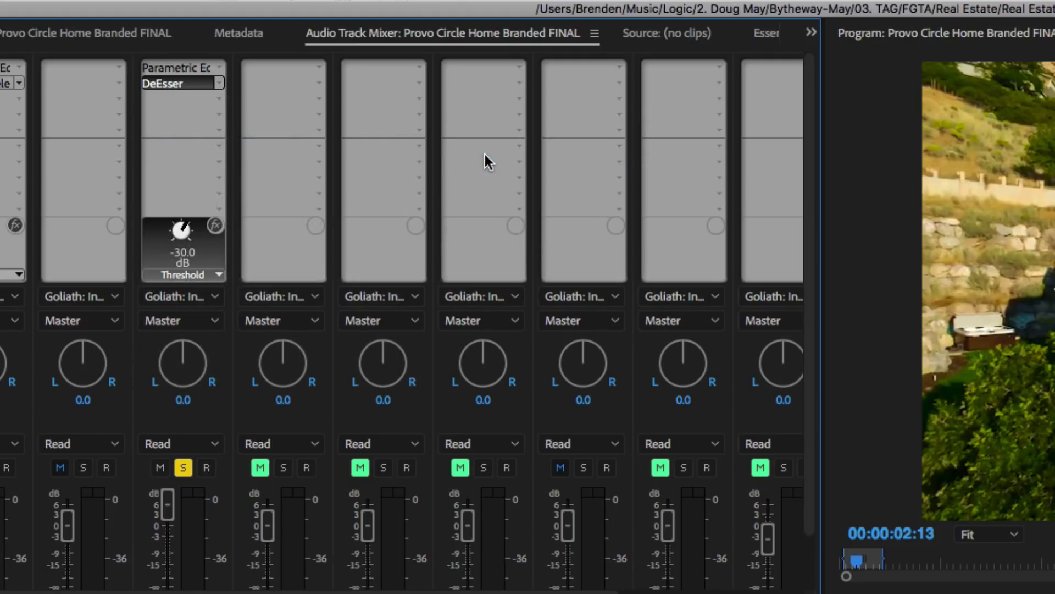
pyautogui.doubleClick(200, 82)
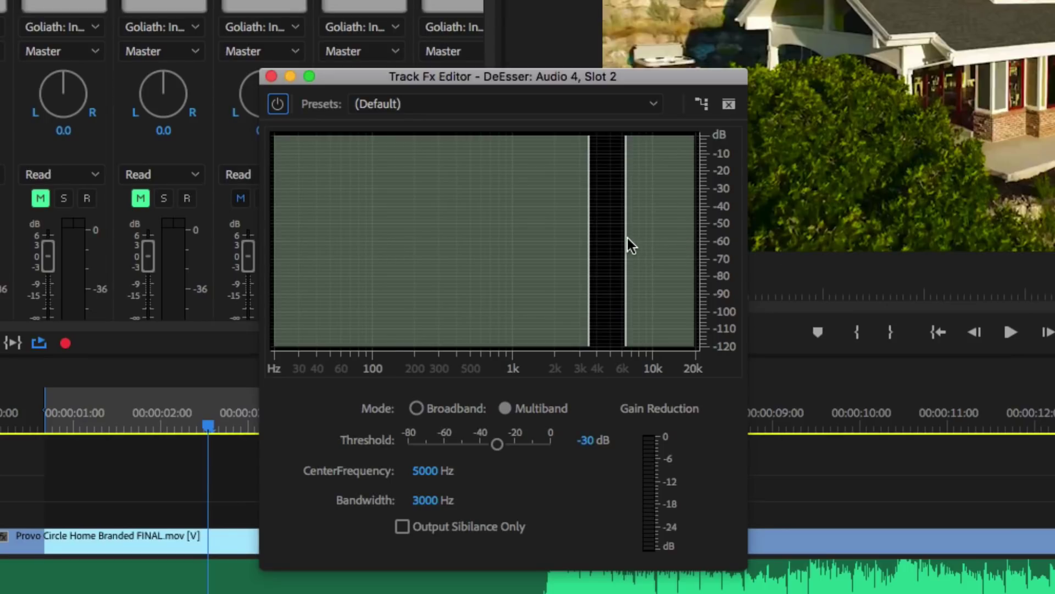
pyautogui.moveTo(642, 241); pyautogui.dragTo(658, 240)
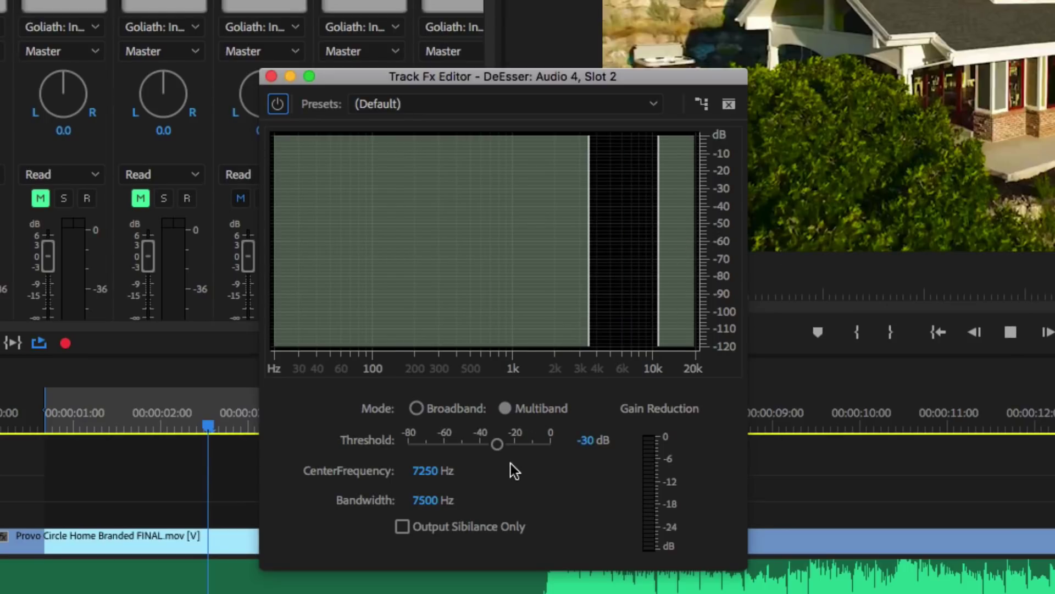
# - Set the Audio 4 DeEsser threshold to -33.3 dB during playback, outputting only the sibilance for part of the adjustment, and close its editor
pyautogui.press('space')
pyautogui.click(402, 527)
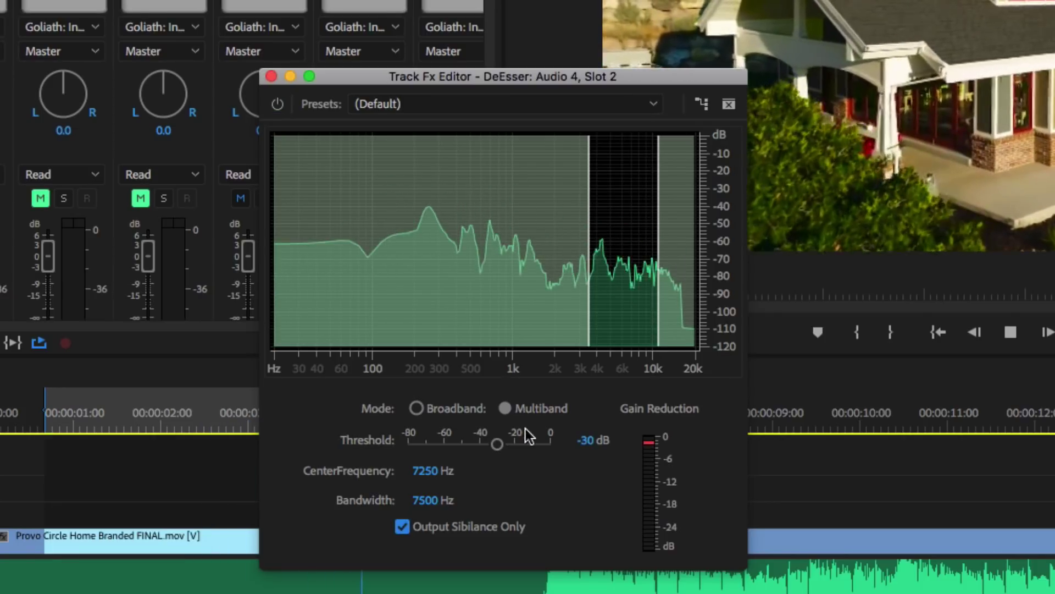
pyautogui.moveTo(497, 444); pyautogui.dragTo(485, 444)
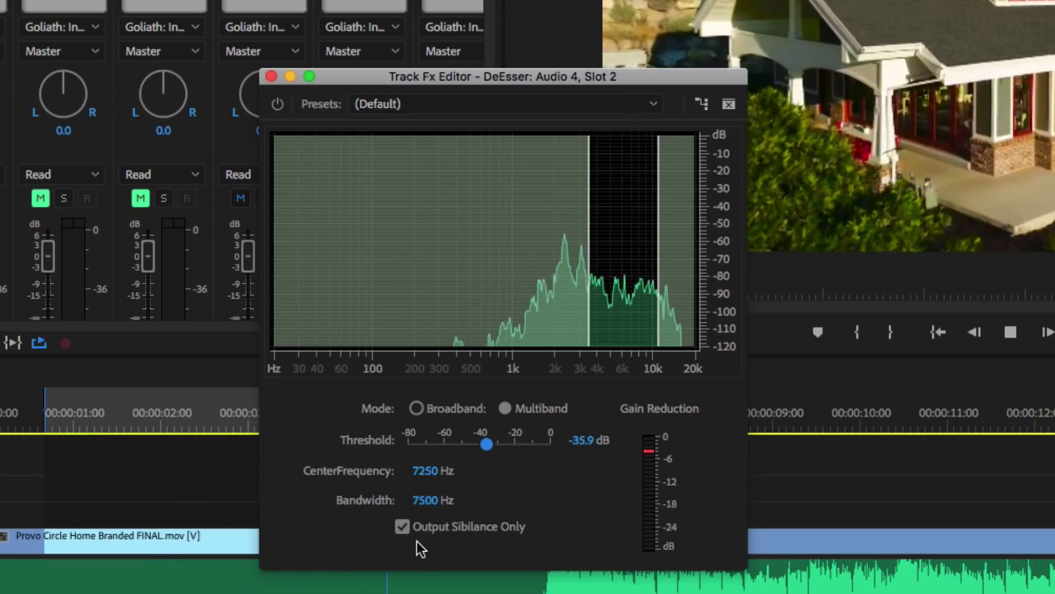
pyautogui.click(402, 526)
pyautogui.moveTo(487, 445); pyautogui.dragTo(490, 454)
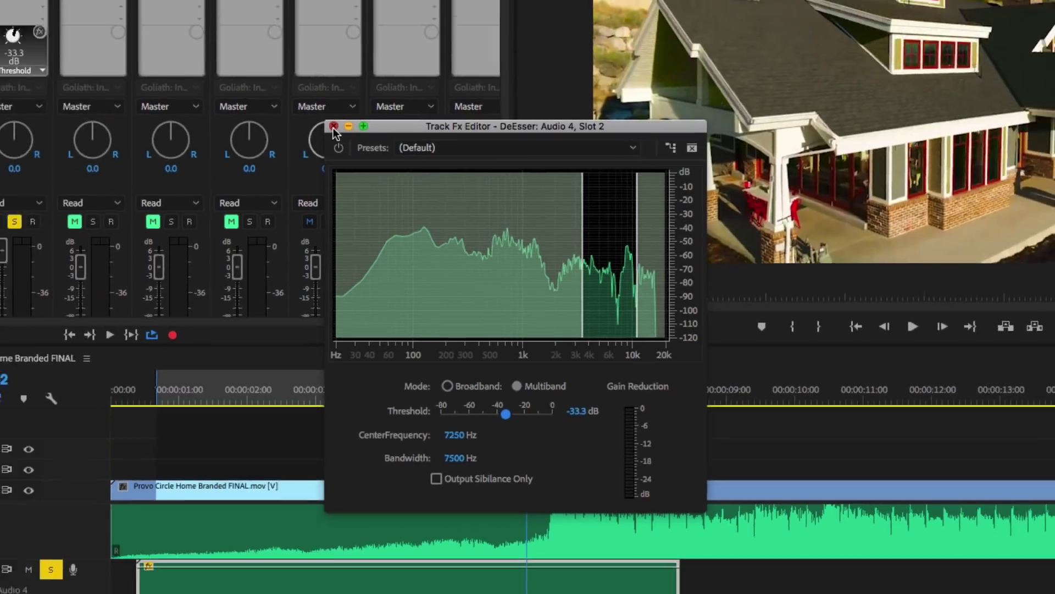
pyautogui.click(271, 76)
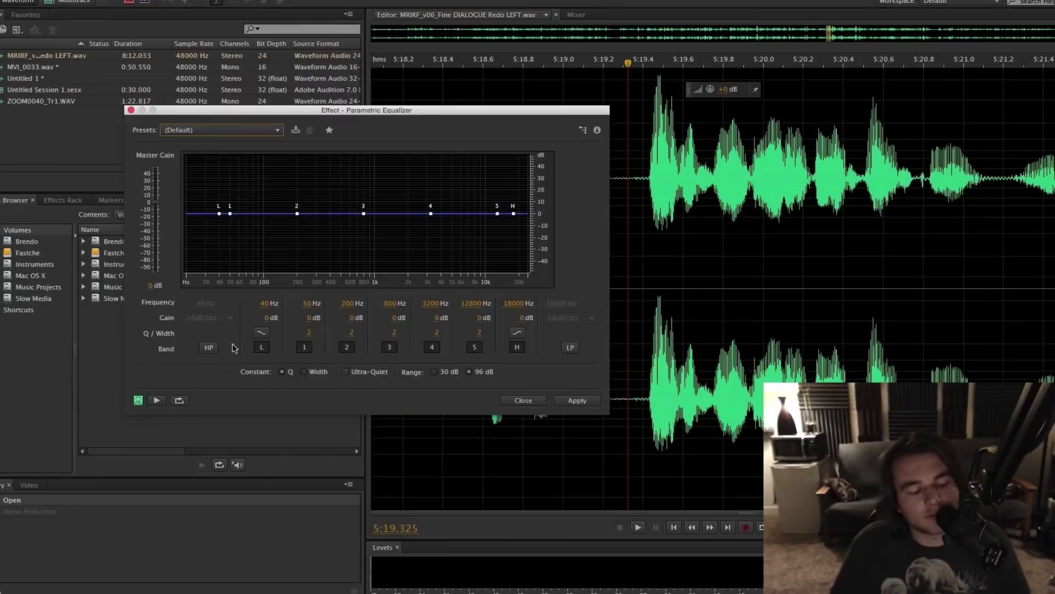
pyautogui.click(209, 347)
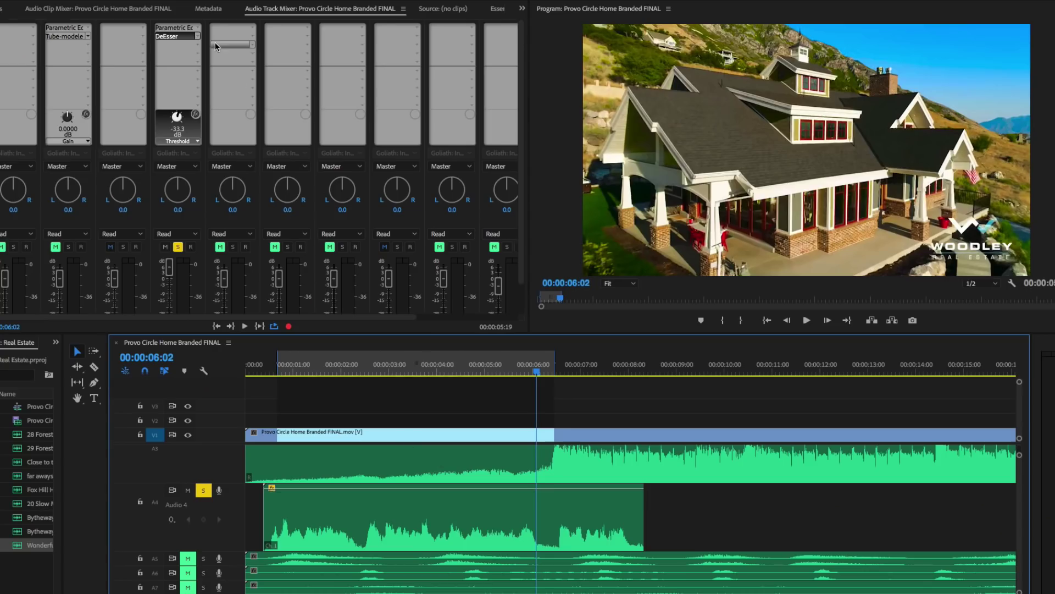
pyautogui.click(200, 45)
pyautogui.moveTo(233, 78)
pyautogui.click(336, 88)
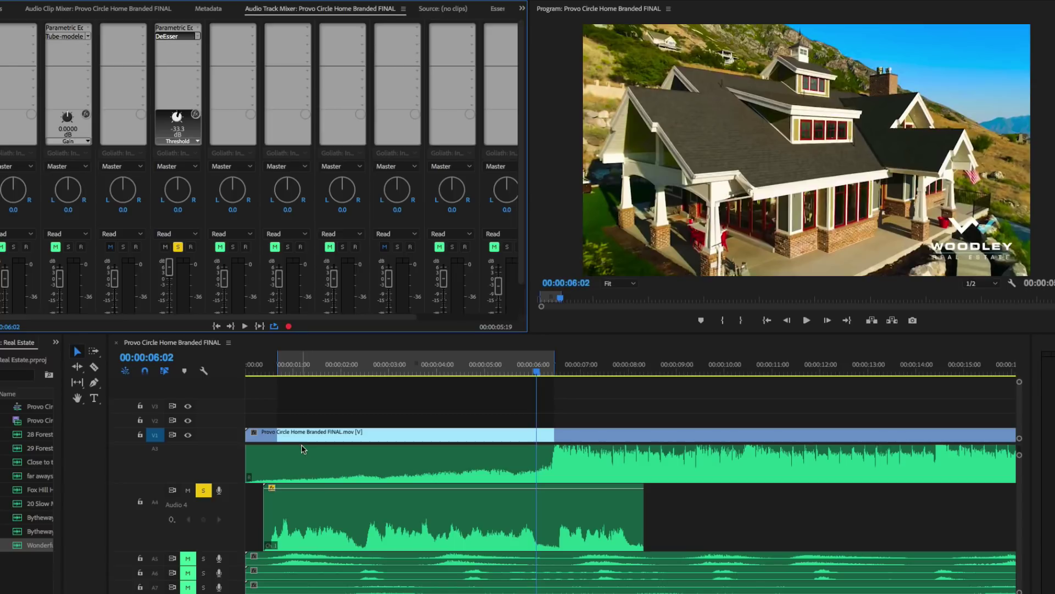
# - Listen to the soloed Audio 4 voiceover between the in and out points
pyautogui.scroll(4, 322, 471)
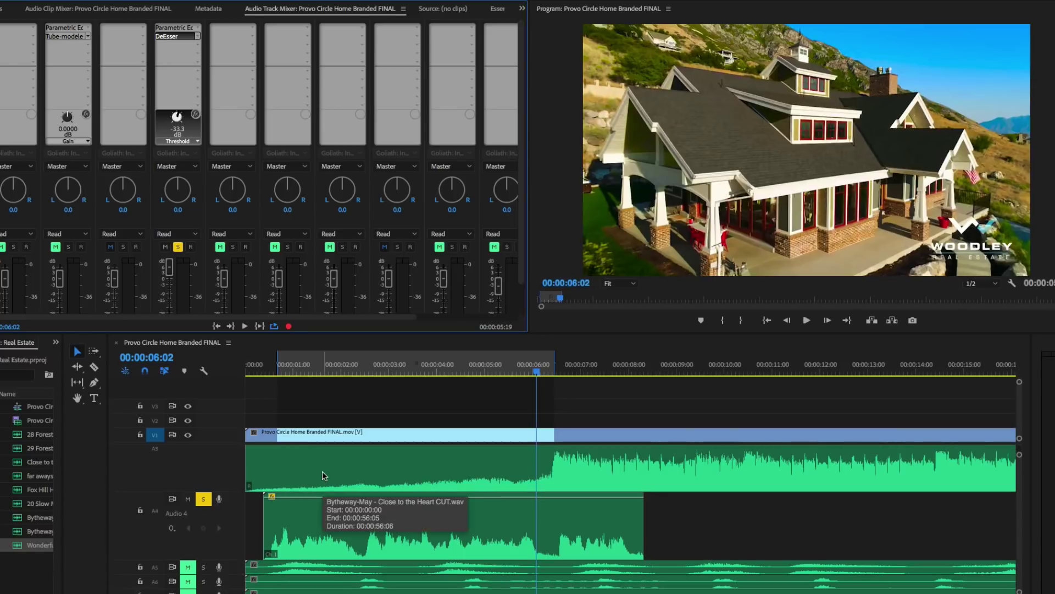
pyautogui.hotkey('ctrl', 'shift', 'space')
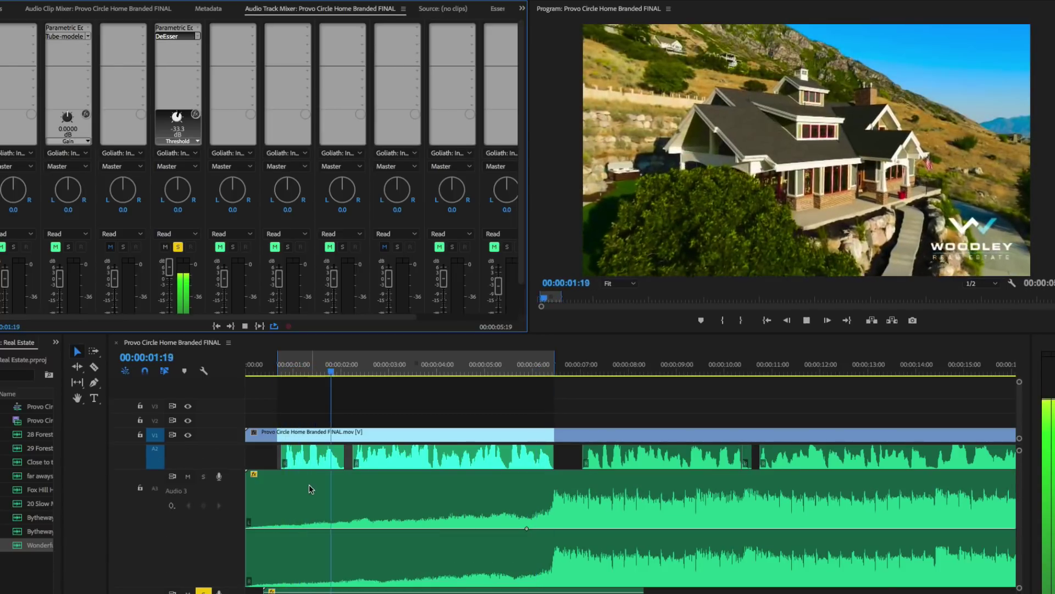
pyautogui.scroll(-2, 309, 484)
pyautogui.scroll(-2, 297, 490)
pyautogui.scroll(2, 277, 494)
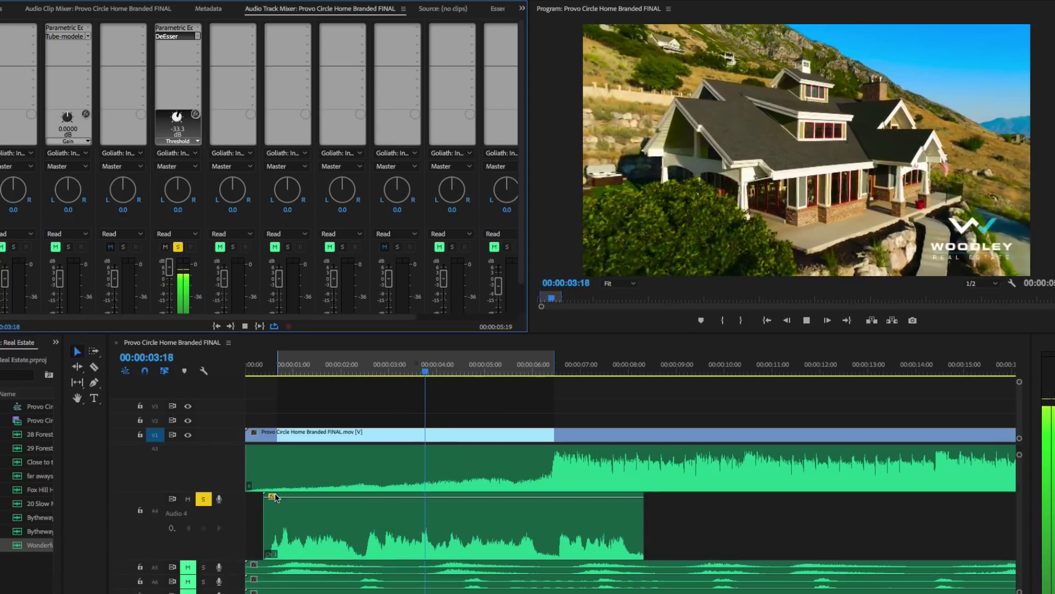
pyautogui.scroll(2, 325, 423)
pyautogui.press('space')
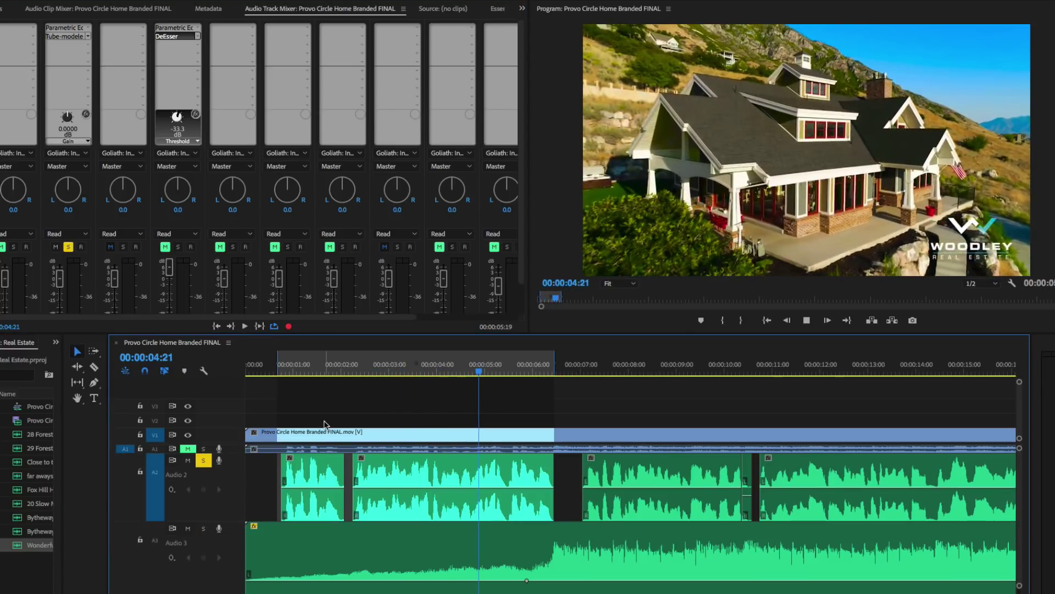
# - Play the soloed Audio 2 voiceover from the in point and take Audio 2 out of solo
pyautogui.hotkey('ctrl', 'shift', 'space')
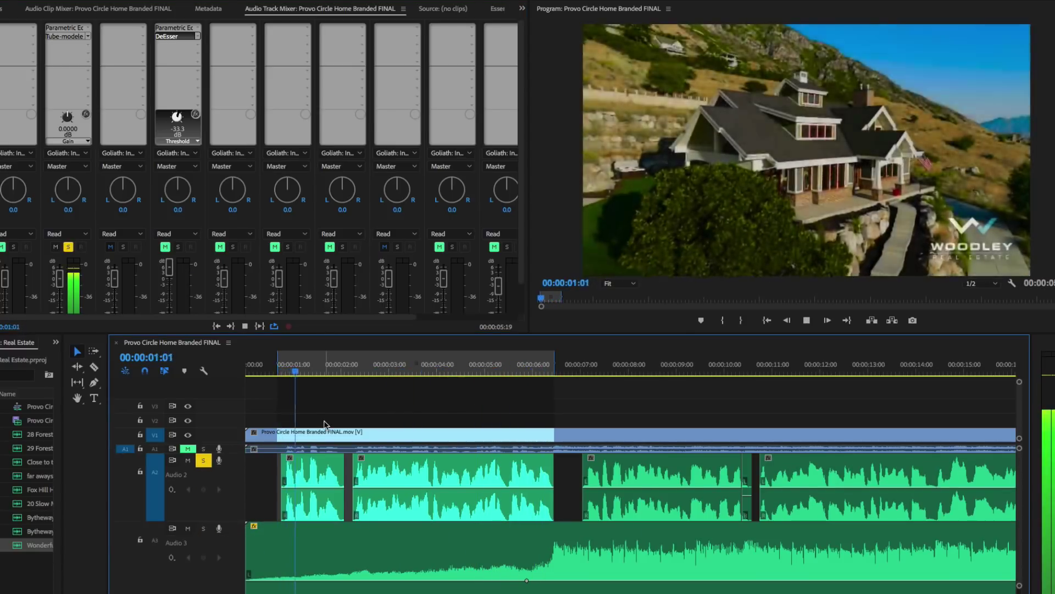
pyautogui.press('space')
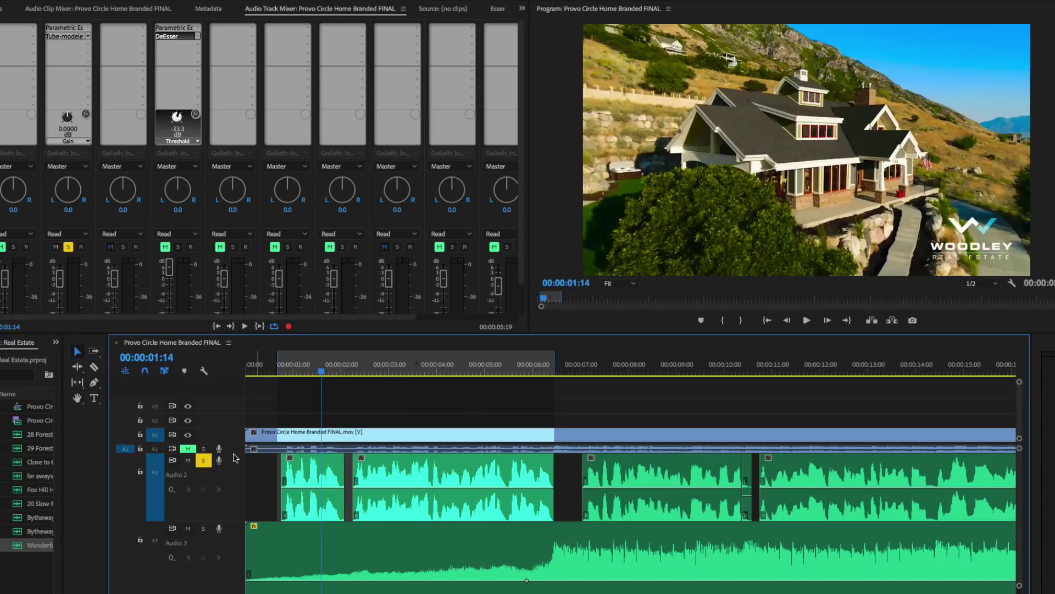
pyautogui.click(204, 462)
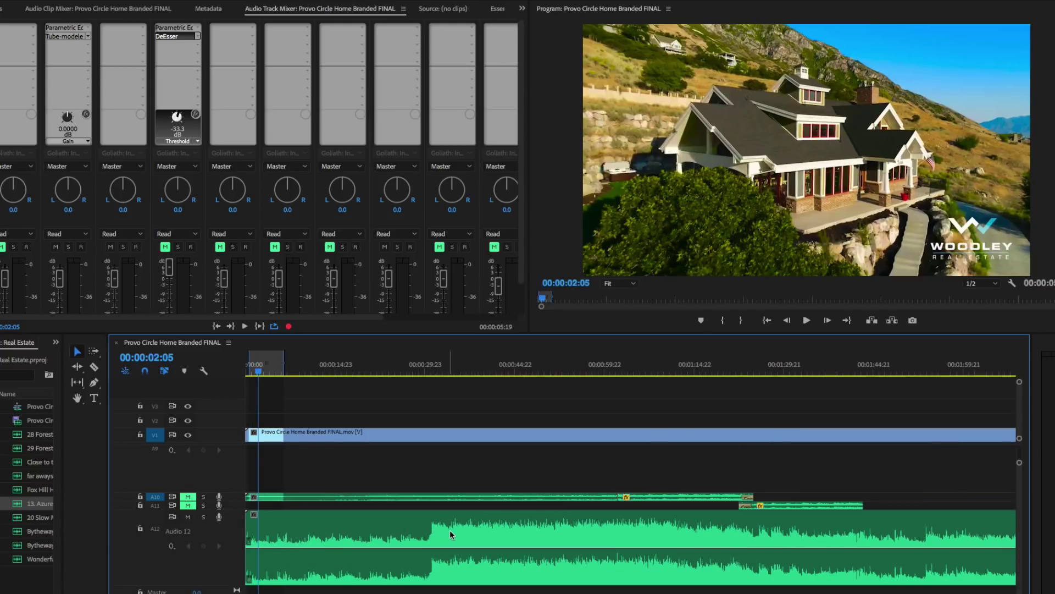
# - Examine the Audio 12 music waveform from beginning to end and compare its length with the video clip
pyautogui.scroll(-5, 467, 526)
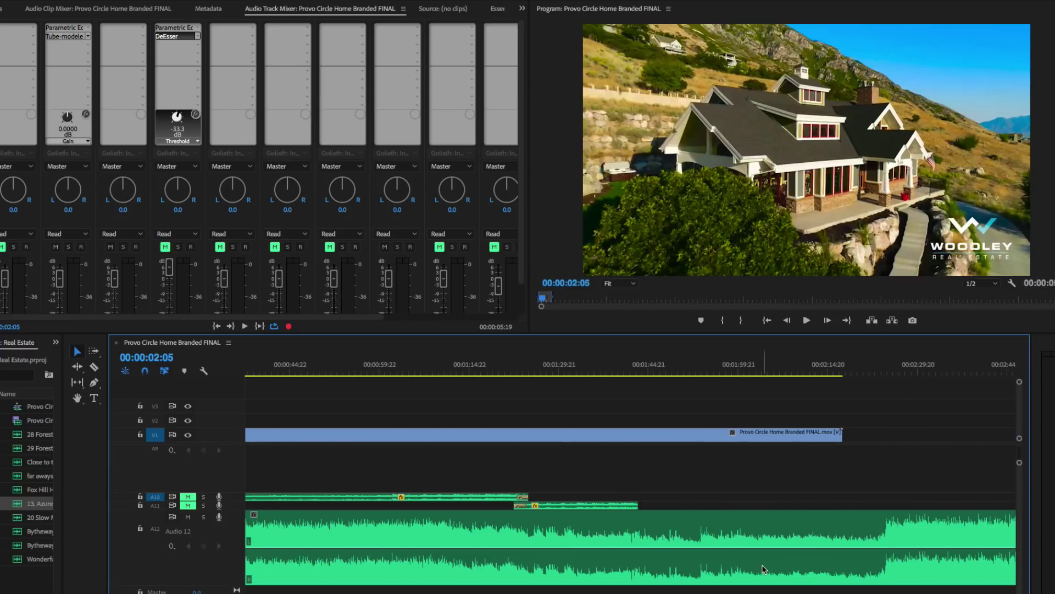
pyautogui.scroll(-8, 467, 526)
pyautogui.scroll(-1, 914, 539)
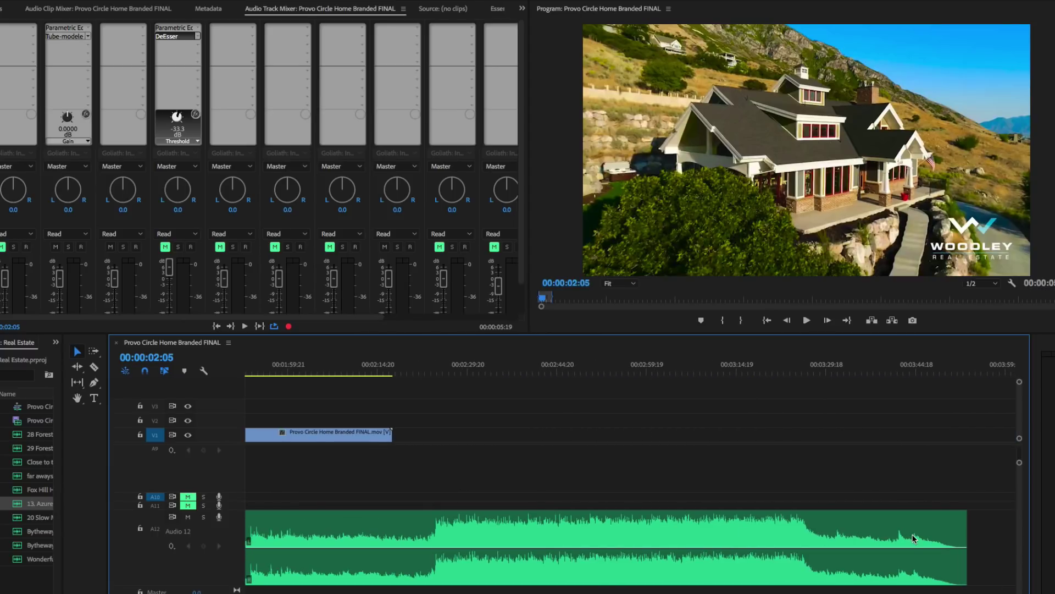
pyautogui.moveTo(974, 375); pyautogui.dragTo(963, 375)
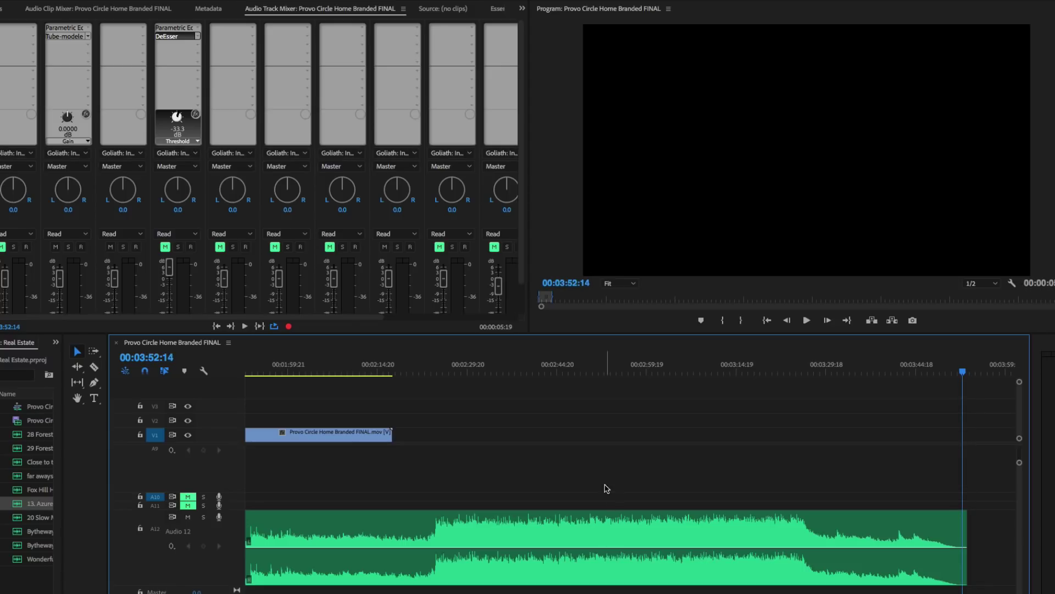
pyautogui.scroll(14, 606, 488)
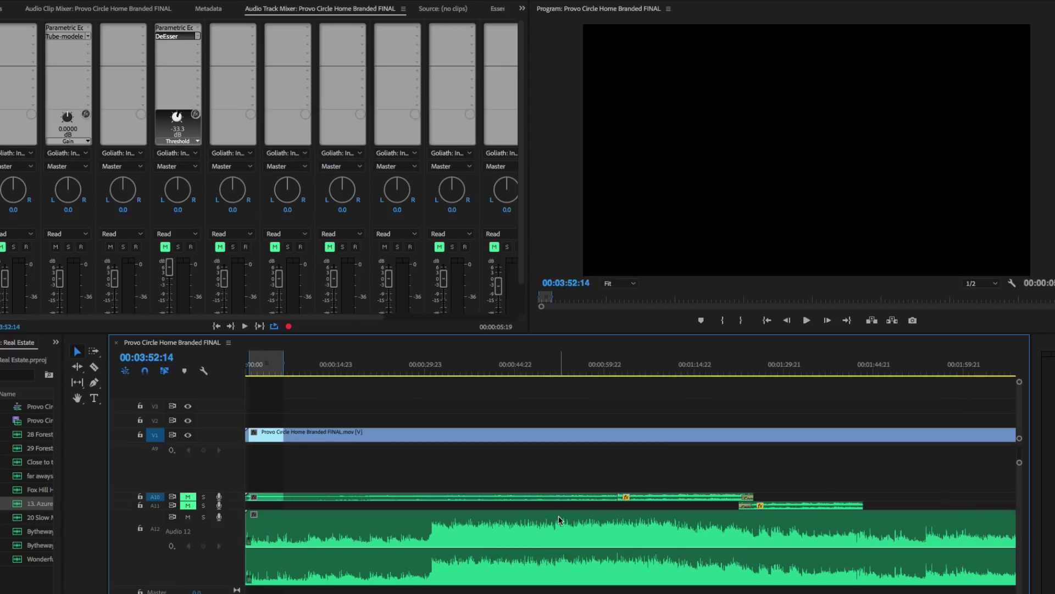
pyautogui.scroll(-8, 615, 544)
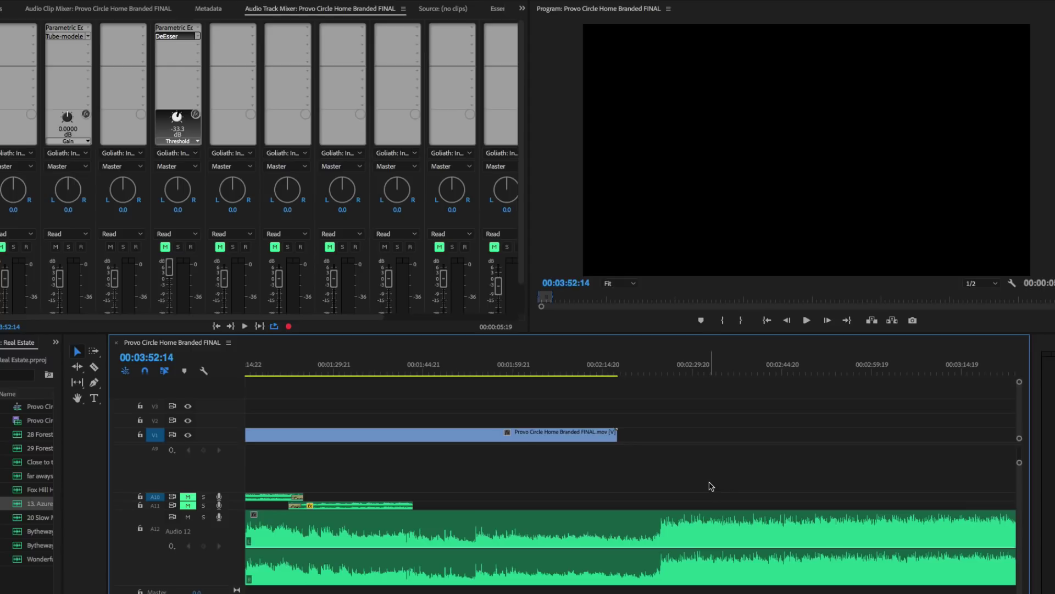
pyautogui.scroll(1, 712, 486)
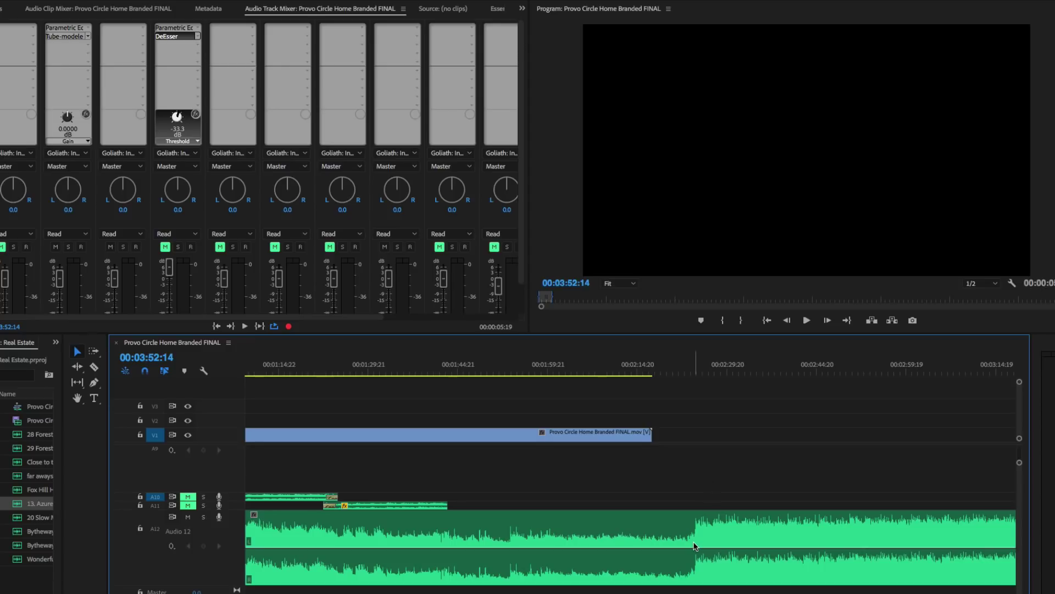
# - Solo Audio 12 and listen to its music from 00:02:24:11, just before the waveform gets louder
pyautogui.click(691, 376)
pyautogui.press('=')
pyautogui.press('=')
pyautogui.press('=')
pyautogui.scroll(-5, 701, 532)
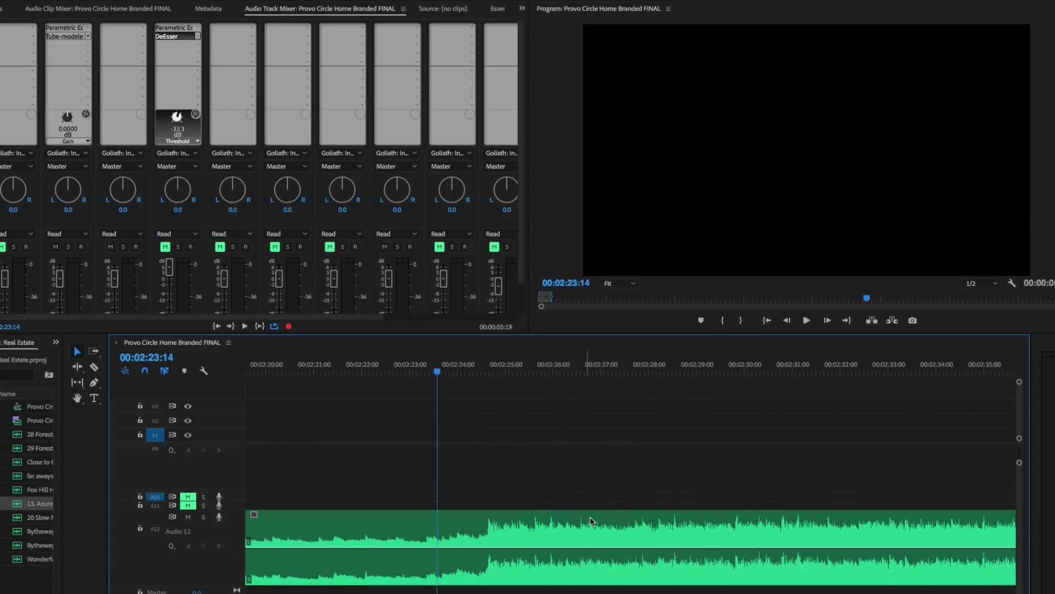
pyautogui.click(479, 362)
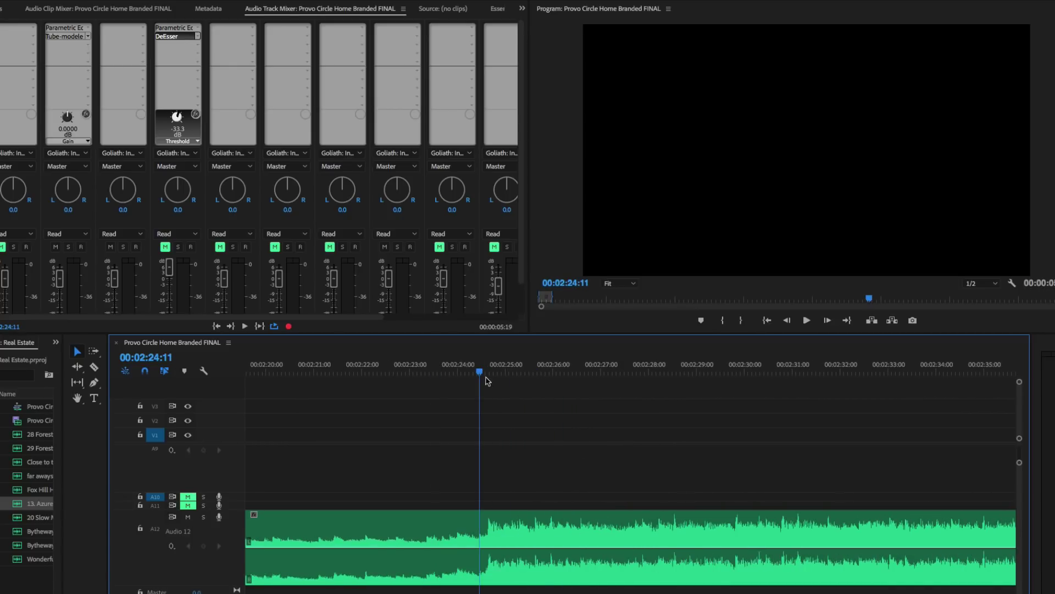
pyautogui.click(205, 519)
pyautogui.press('space')
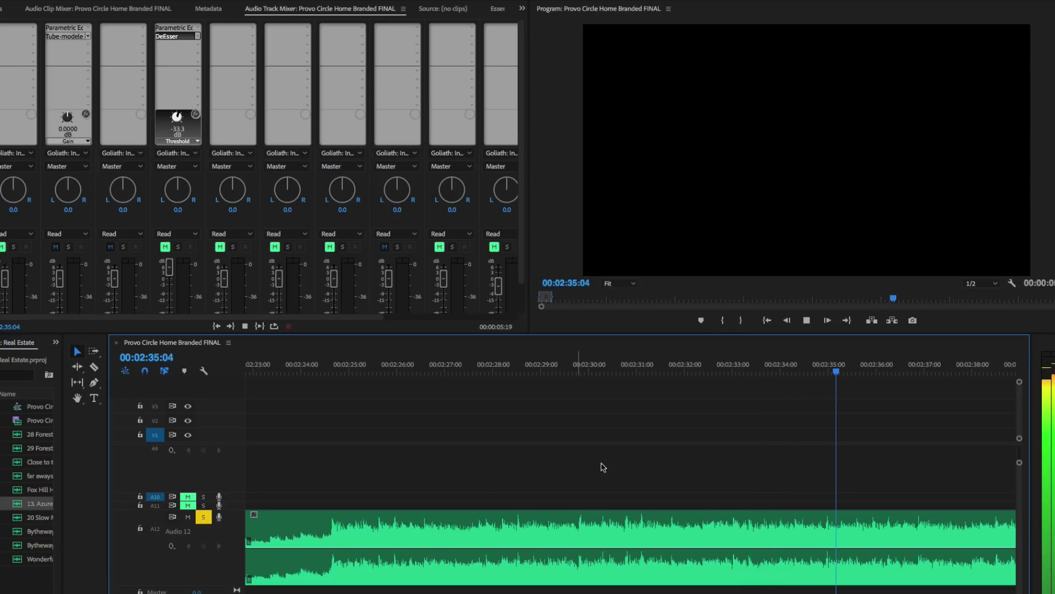
pyautogui.press('space')
# - Split the Audio 12 music clip at about 00:02:35:00 and about 00:02:24:15
pyautogui.click(831, 538)
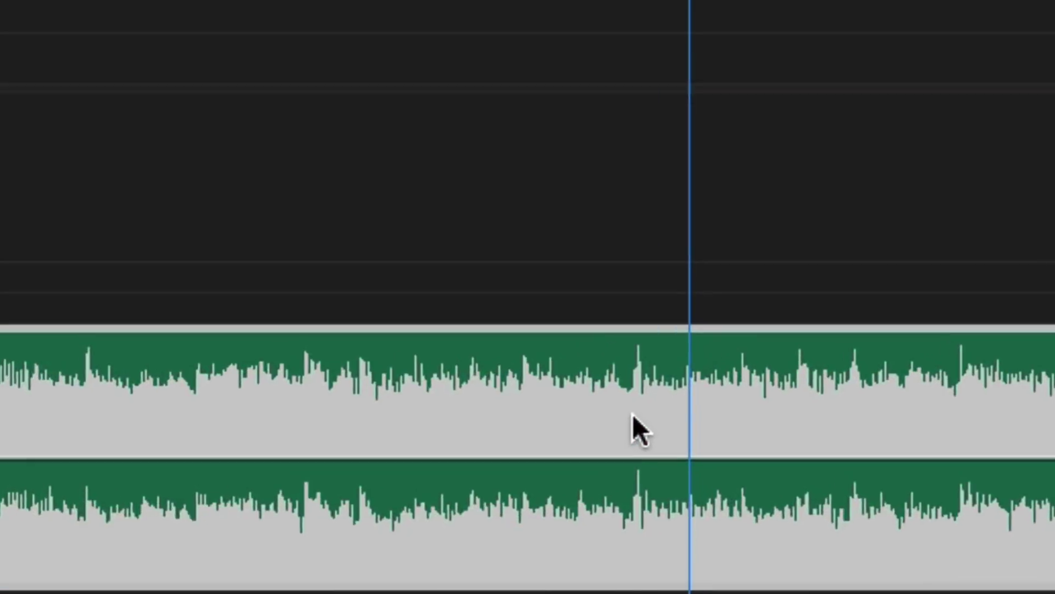
pyautogui.press('c')
pyautogui.click(827, 538)
pyautogui.click(331, 536)
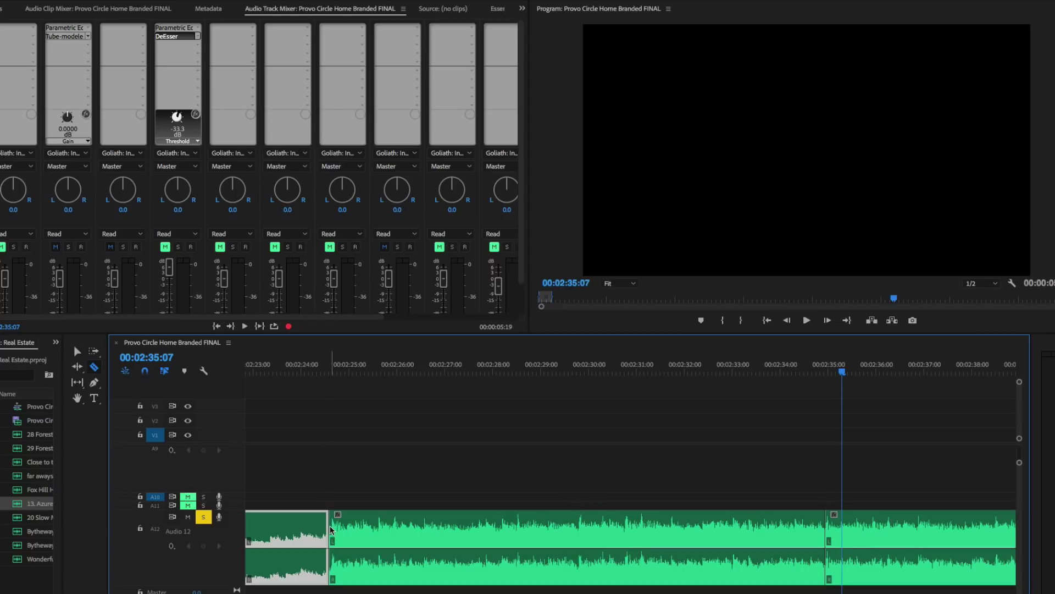
pyautogui.press('v')
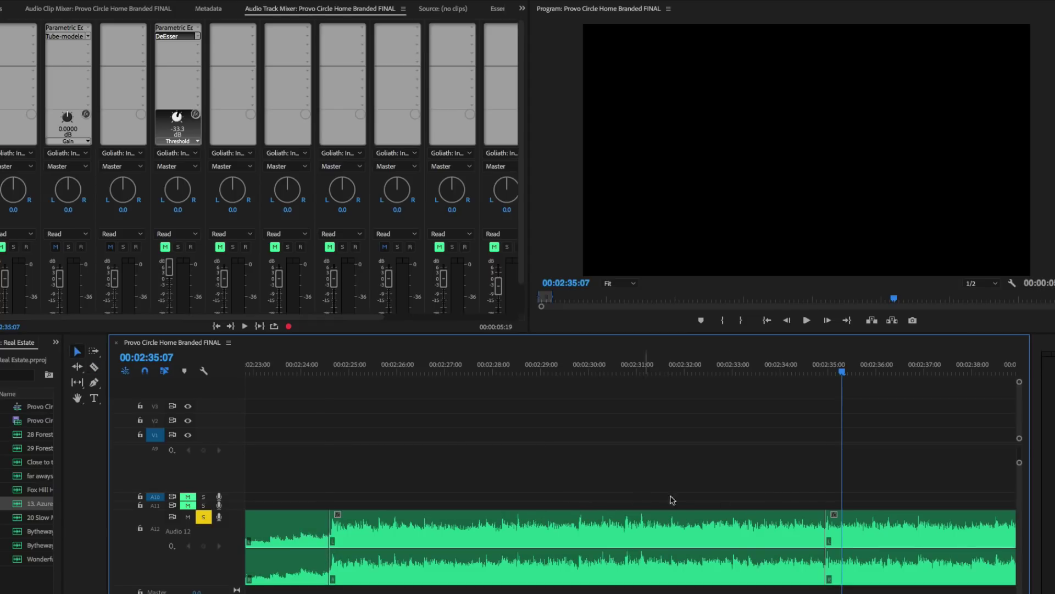
# - Split the loud Audio 12 section at about 00:02:28:05 and 00:02:31:17, and delete the piece between the two cuts
pyautogui.press('c')
pyautogui.click(502, 535)
pyautogui.click(671, 538)
pyautogui.press('v')
pyautogui.click(605, 536)
pyautogui.press('Delete')
# - Close the gap on Audio 12 with the next music piece, shorten its end and move the remaining music against it
pyautogui.click(691, 530)
pyautogui.moveTo(689, 530); pyautogui.dragTo(544, 525)
pyautogui.moveTo(664, 577); pyautogui.dragTo(610, 576)
pyautogui.moveTo(915, 574); pyautogui.dragTo(709, 581)
# - Listen to the shortened Audio 12 music from 00:02:24:07 and undo the last two edits
pyautogui.click(316, 370)
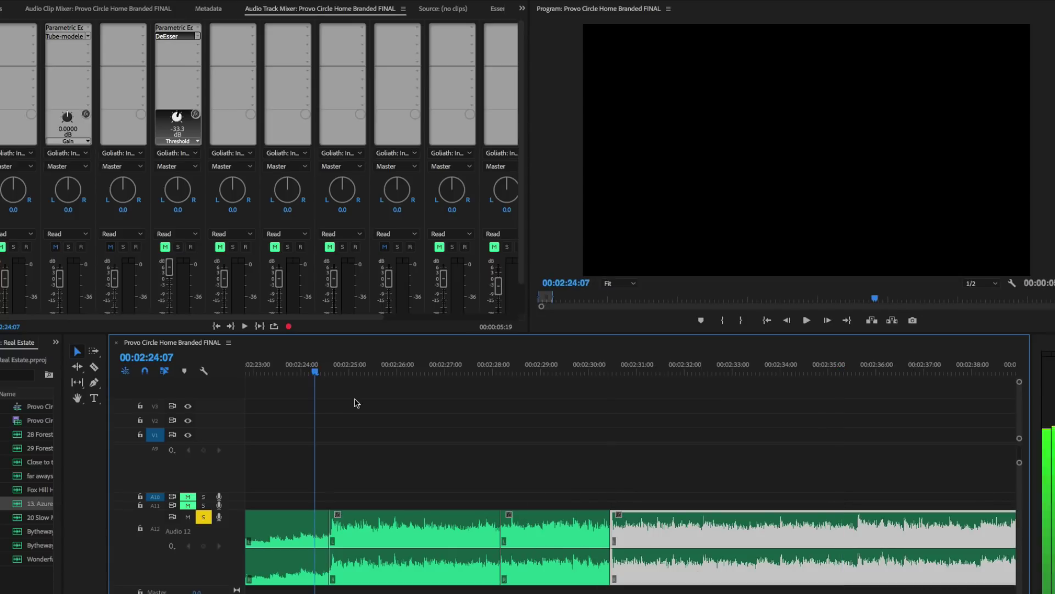
pyautogui.click(429, 421)
pyautogui.press('space')
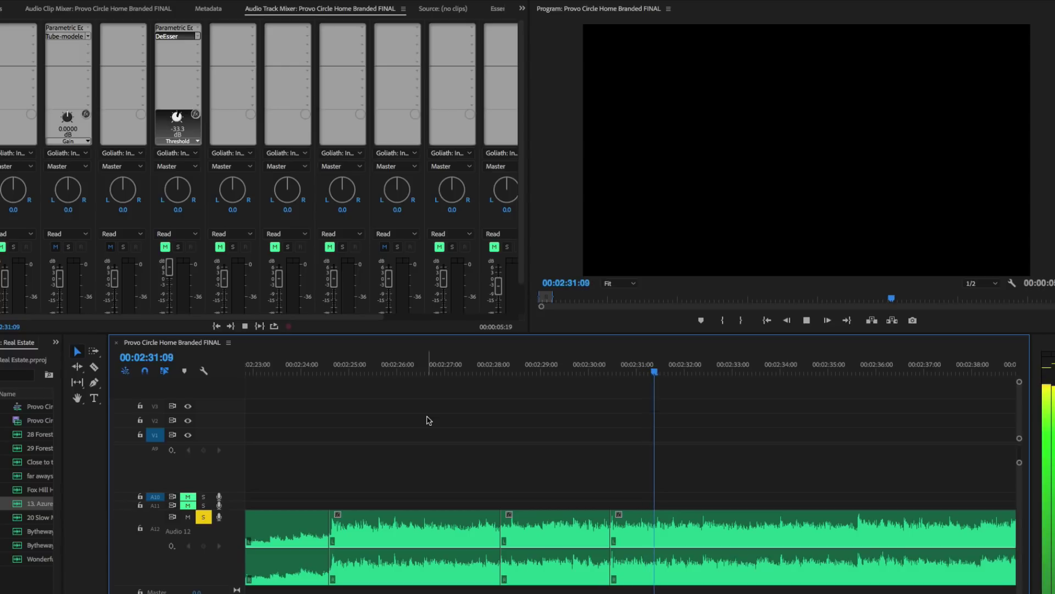
pyautogui.press('space')
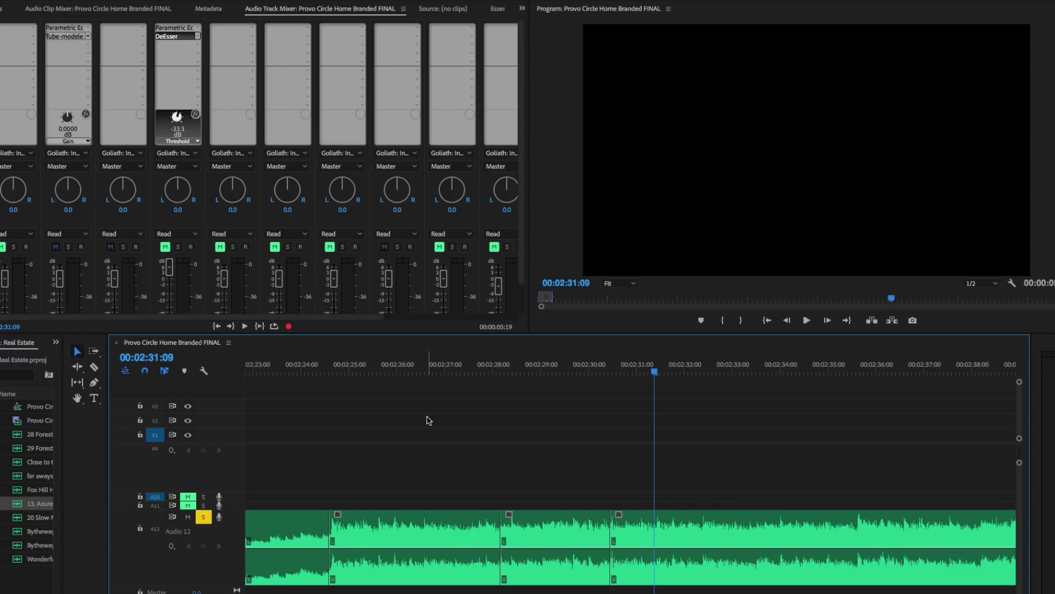
pyautogui.hotkey('ctrl', 'z')
pyautogui.hotkey('ctrl', 'z')
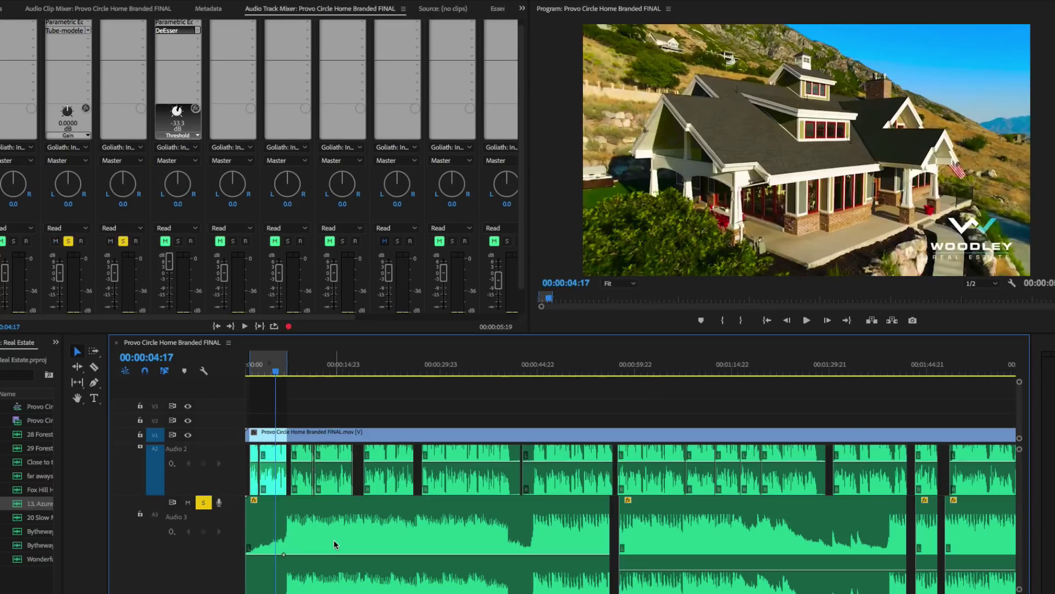
# - Add a second volume keyframe to the Audio 3 music just after its loud section begins and lower the volume from there
pyautogui.scroll(-1, 337, 544)
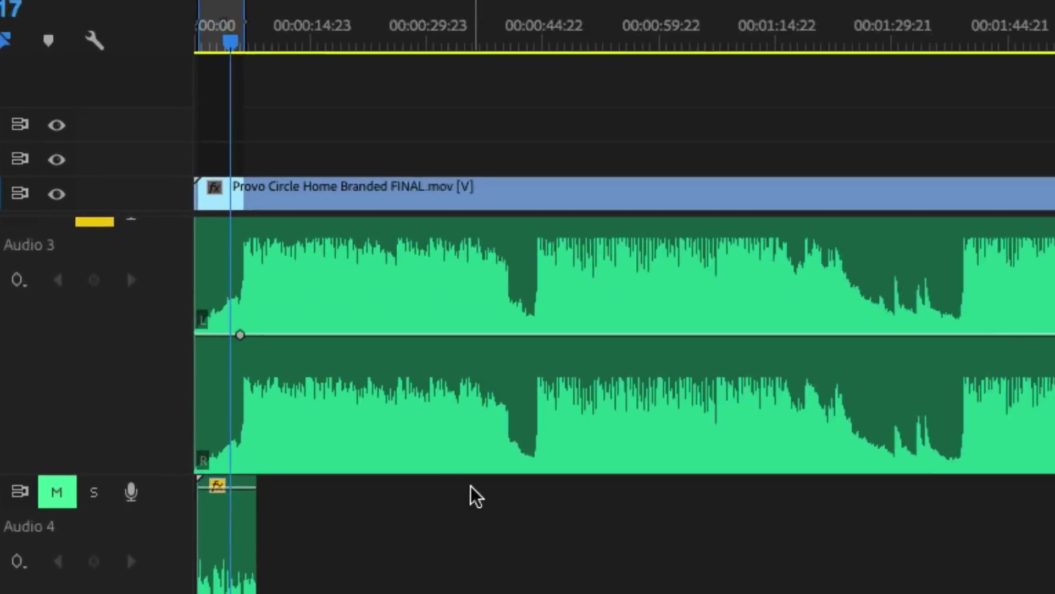
pyautogui.scroll(3, 336, 549)
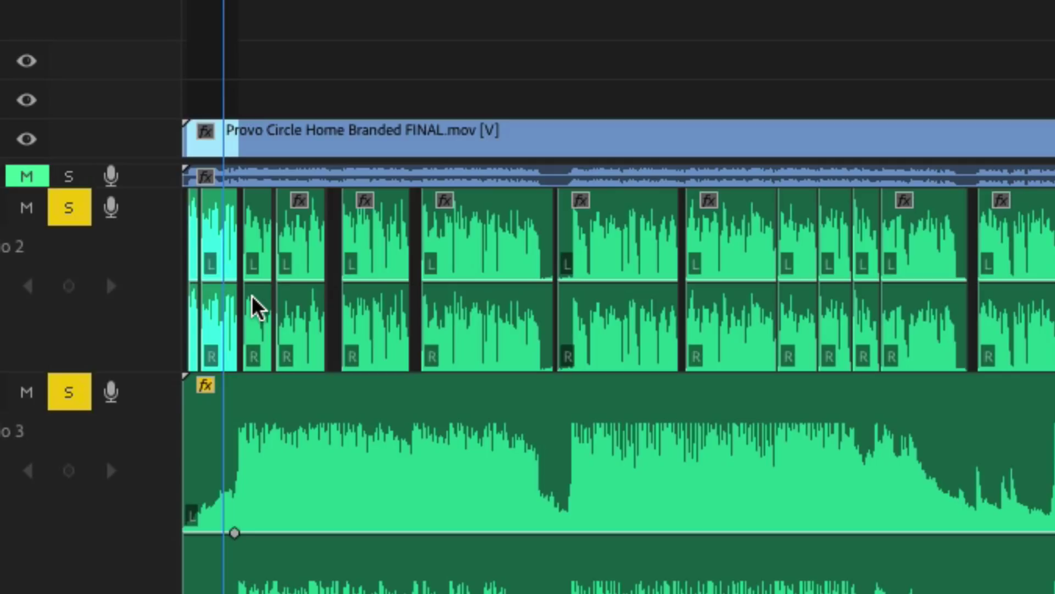
pyautogui.press('=')
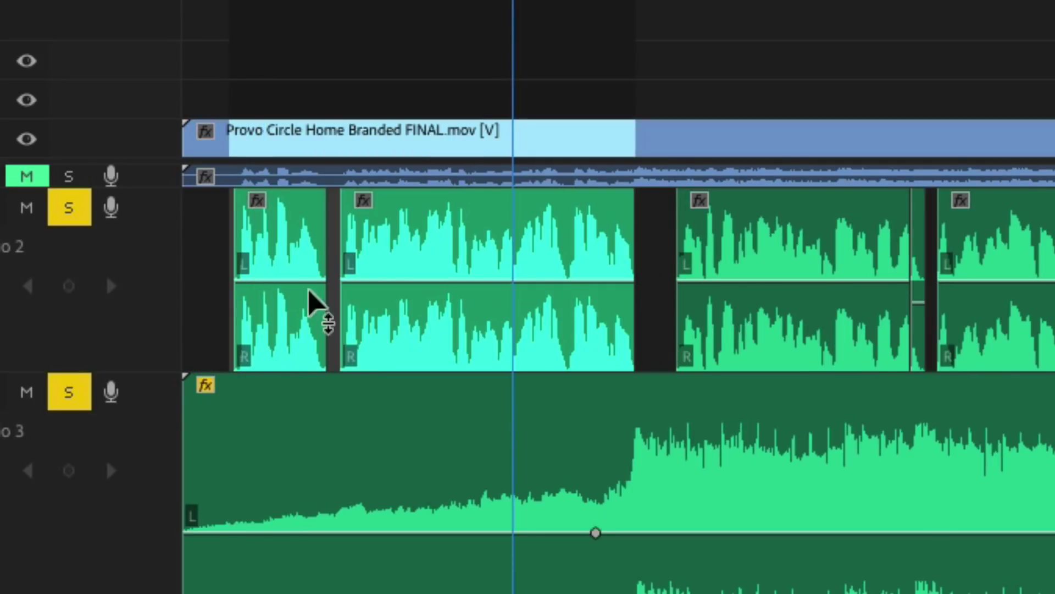
pyautogui.click(698, 457)
pyautogui.scroll(-2, 698, 457)
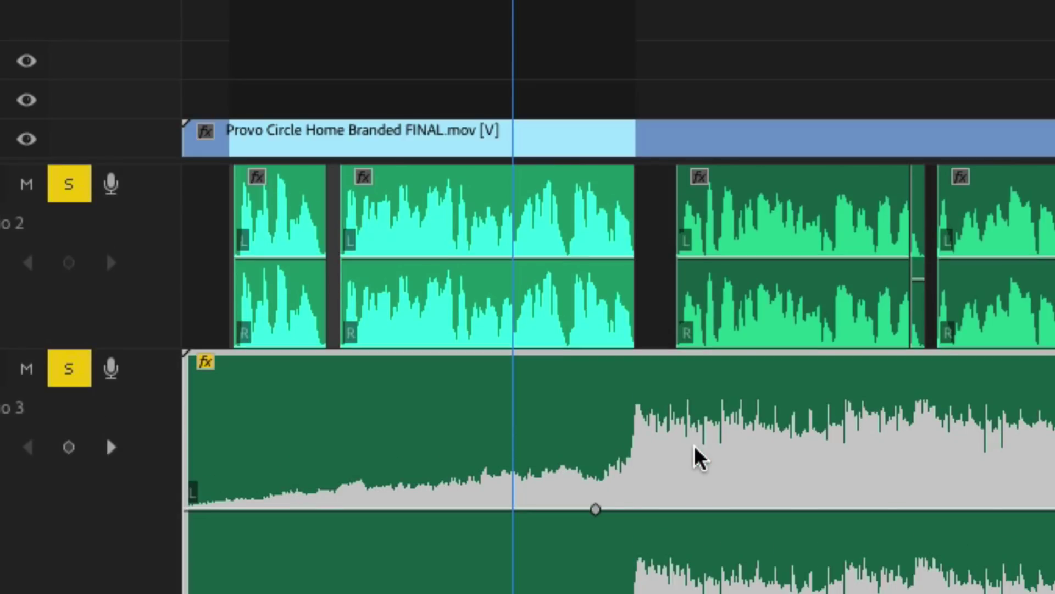
pyautogui.scroll(1, 698, 457)
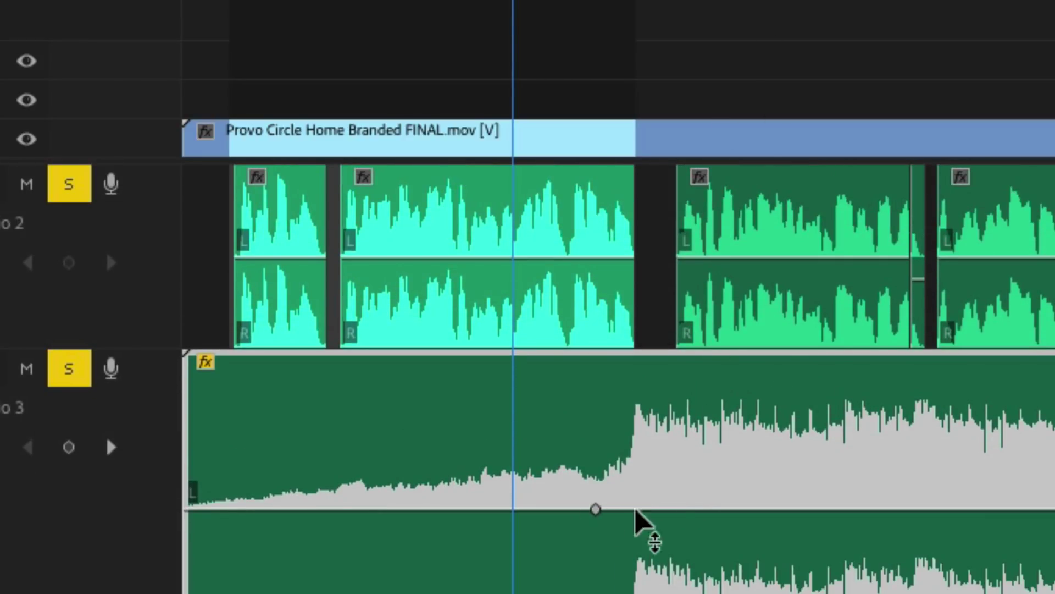
pyautogui.keyDown('ctrl'); pyautogui.click(654, 510); pyautogui.keyUp('ctrl')
pyautogui.rightClick(653, 508)
pyautogui.moveTo(655, 509); pyautogui.dragTo(655, 534)
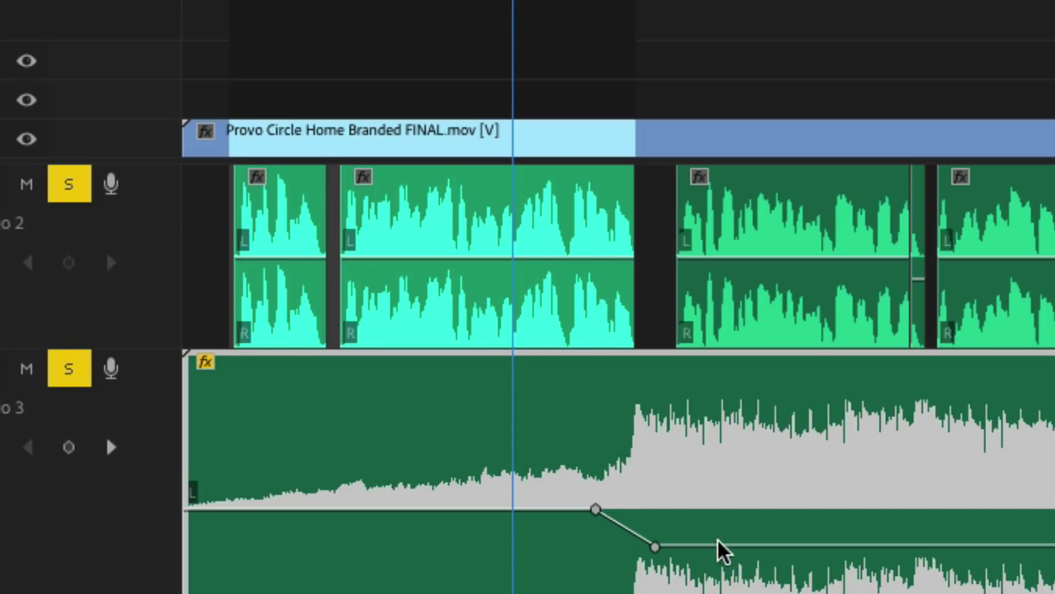
# - Lower the Audio 3 music further from its second volume keyframe onward and listen to the transition into the loud section
pyautogui.scroll(-4, 573, 457)
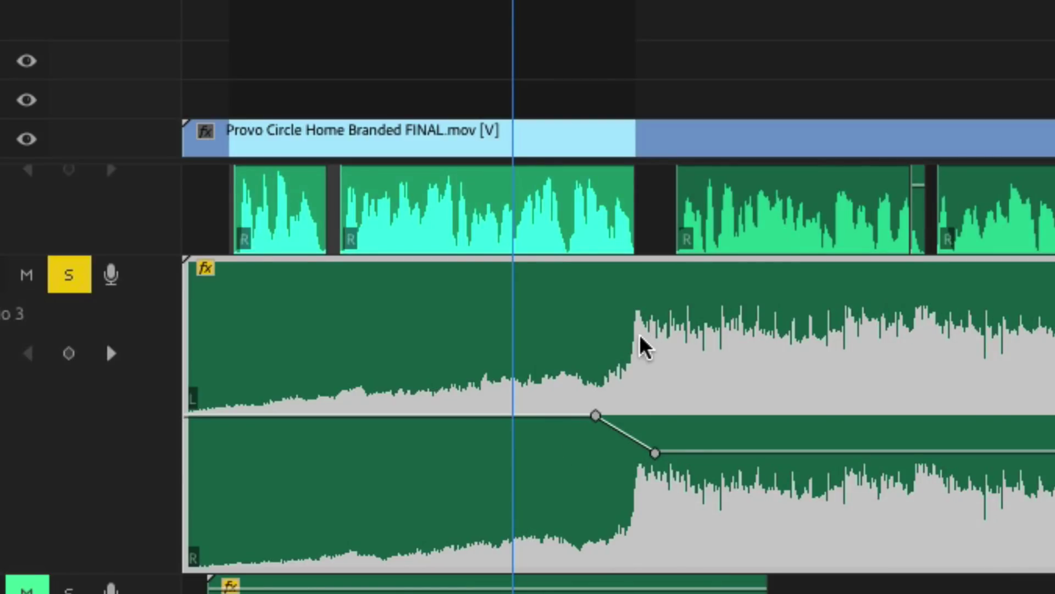
pyautogui.moveTo(714, 458)
pyautogui.mouseDown()
pyautogui.moveTo(714, 474)
pyautogui.moveTo(727, 459)
pyautogui.mouseUp()
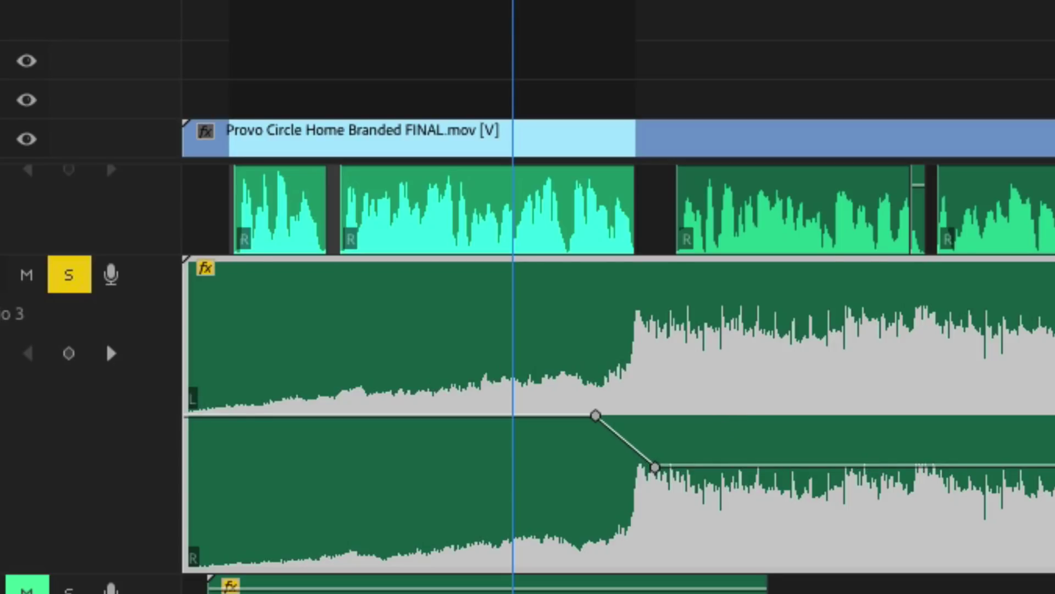
pyautogui.moveTo(728, 467); pyautogui.dragTo(735, 471)
pyautogui.click(425, 3)
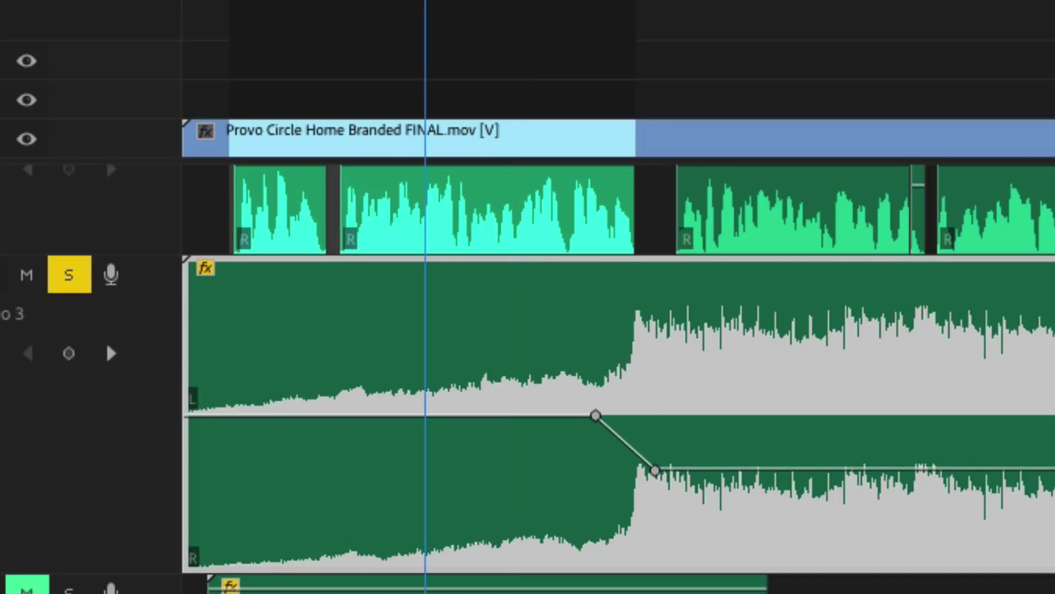
pyautogui.scroll(3, 605, 358)
pyautogui.press('space')
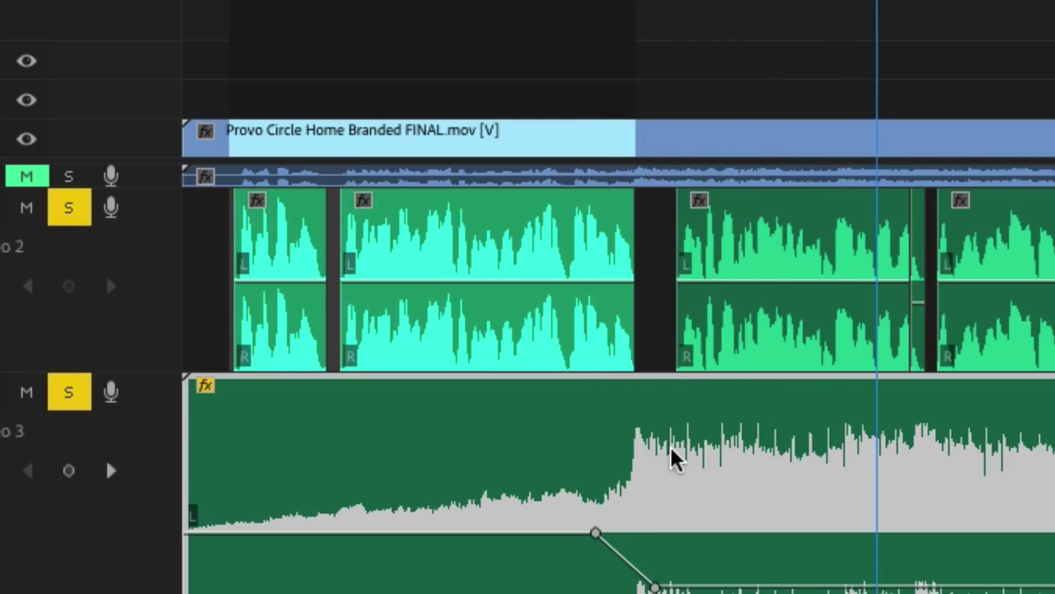
# - Lower the Audio 3 music slightly more and shift its second volume keyframe earlier, near the start of the loud section
pyautogui.scroll(-1, 690, 493)
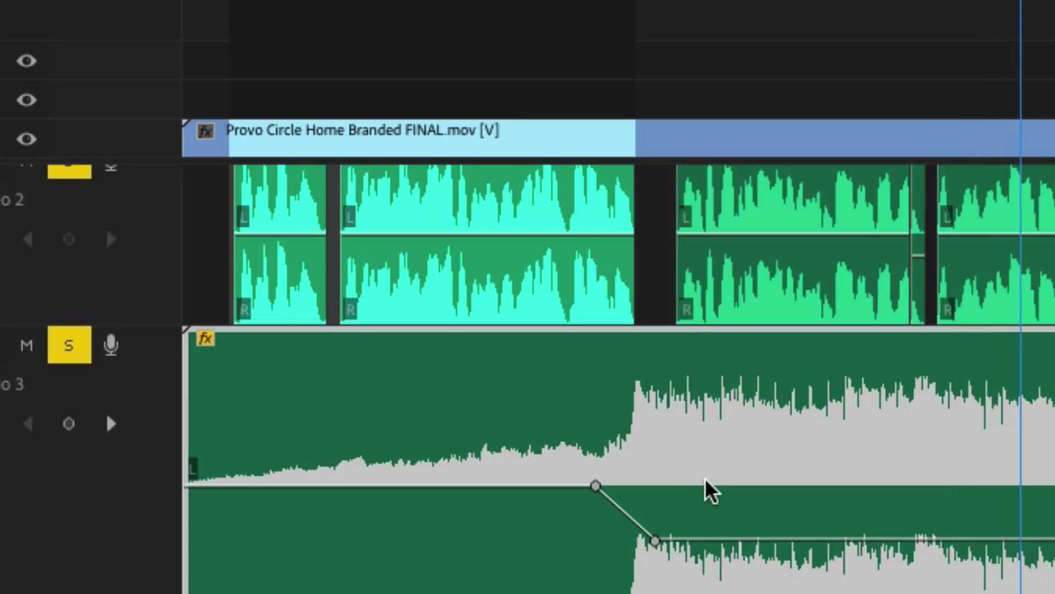
pyautogui.moveTo(716, 544); pyautogui.dragTo(642, 551)
pyautogui.click(655, 552)
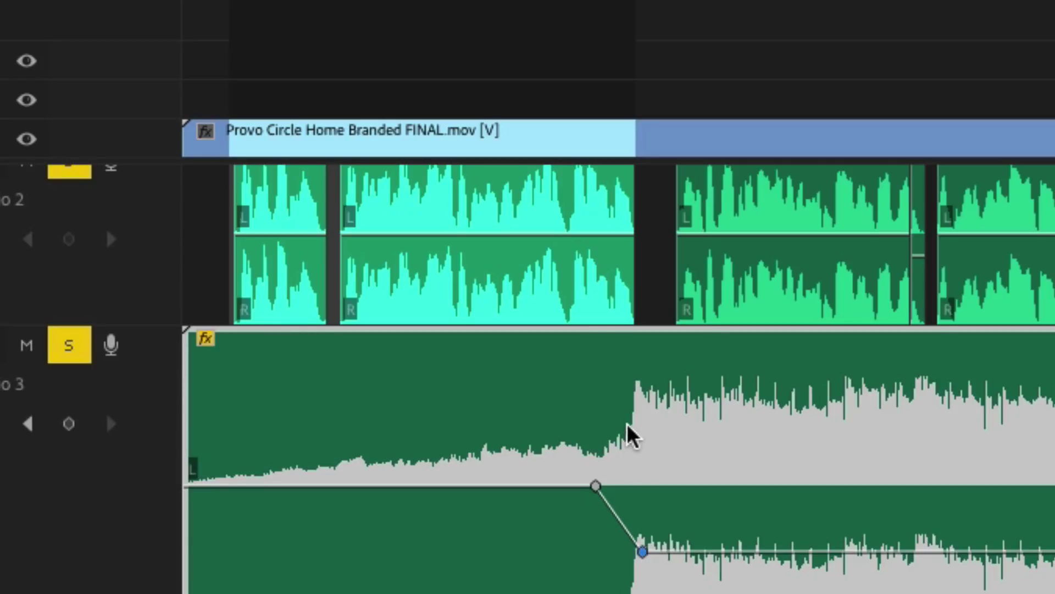
pyautogui.moveTo(396, 0); pyautogui.dragTo(402, 0)
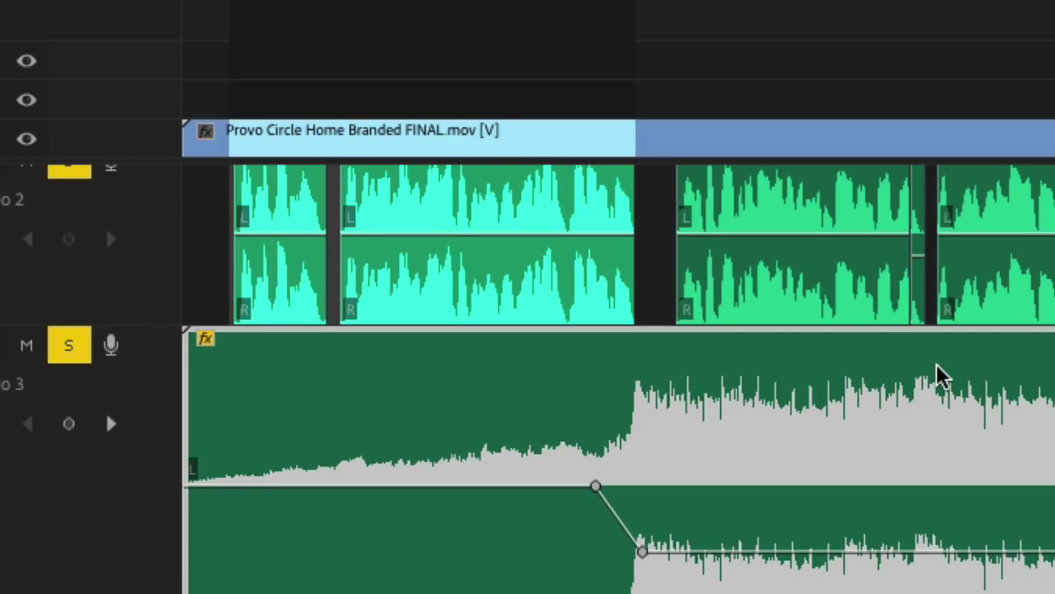
pyautogui.scroll(-2, 939, 372)
pyautogui.scroll(2, 954, 344)
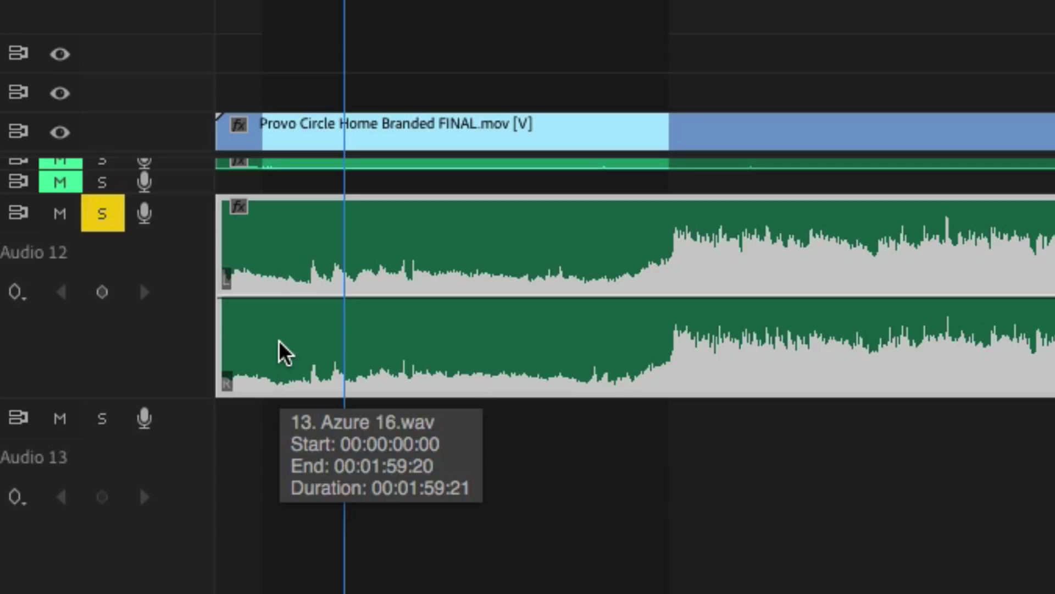
# - Add a Parametric Equalizer track effect to the first effect slot of Audio 12
pyautogui.click(501, 80)
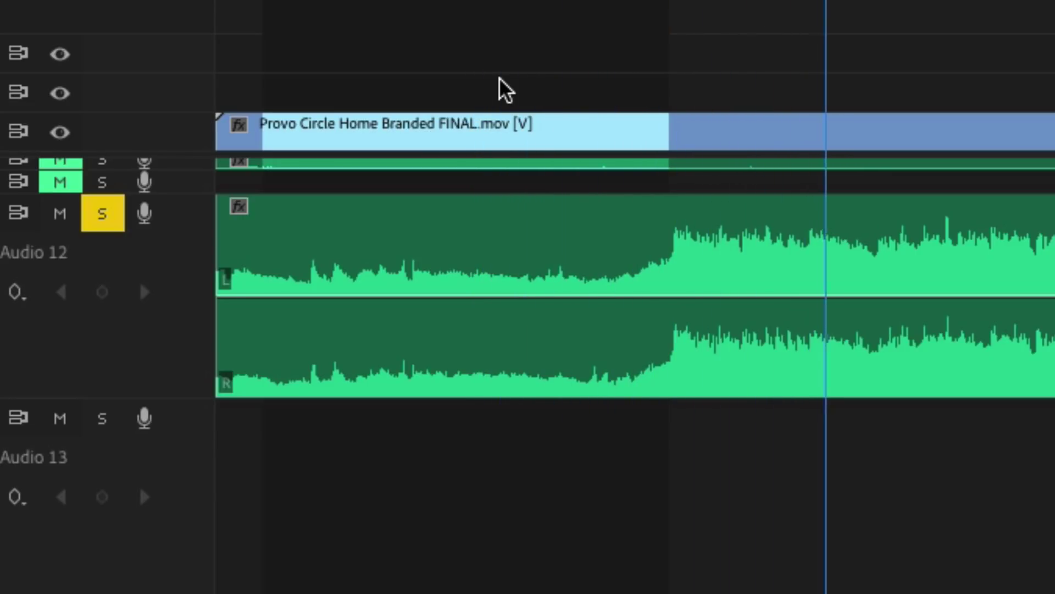
pyautogui.click(632, 0)
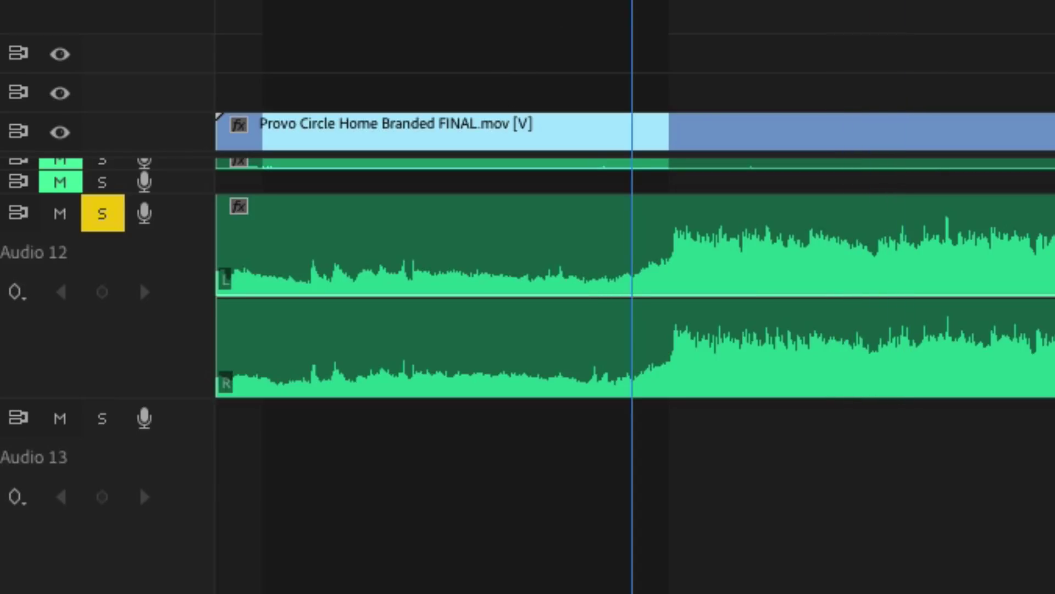
pyautogui.click(753, 255)
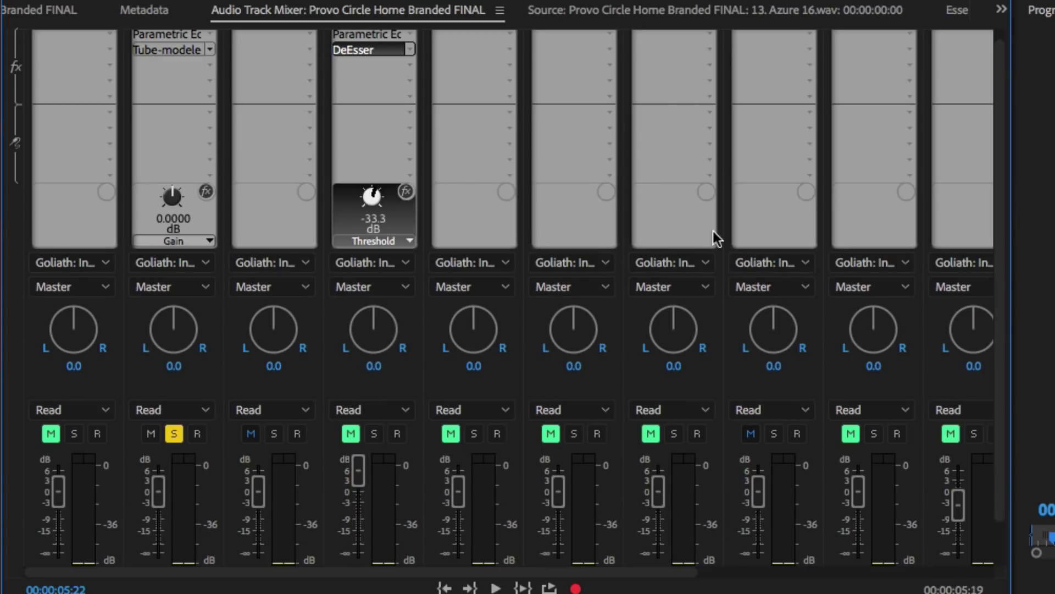
pyautogui.hscroll(5, 860, 364)
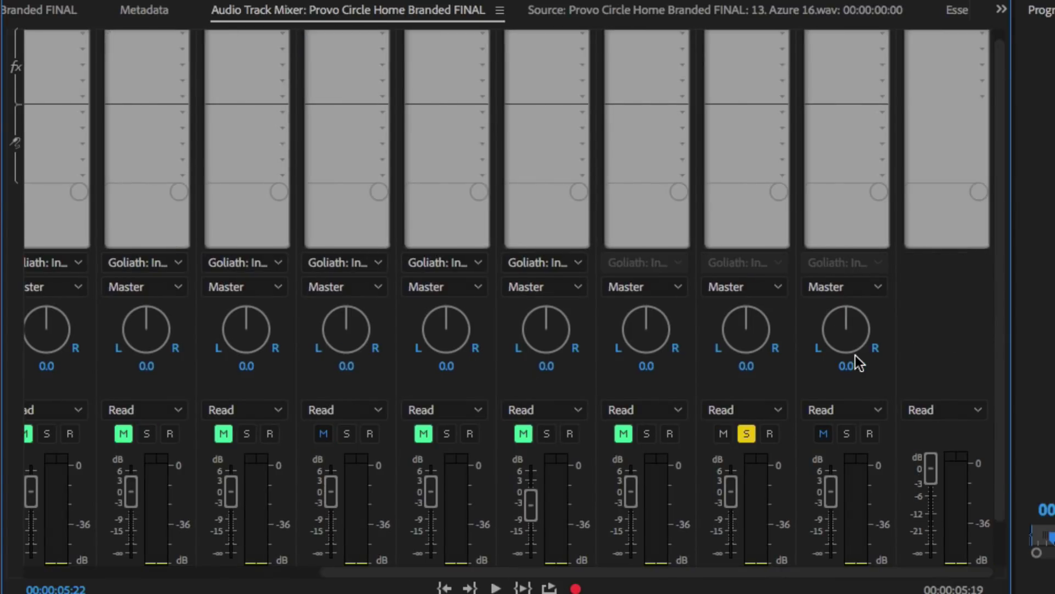
pyautogui.click(782, 46)
pyautogui.moveTo(918, 131)
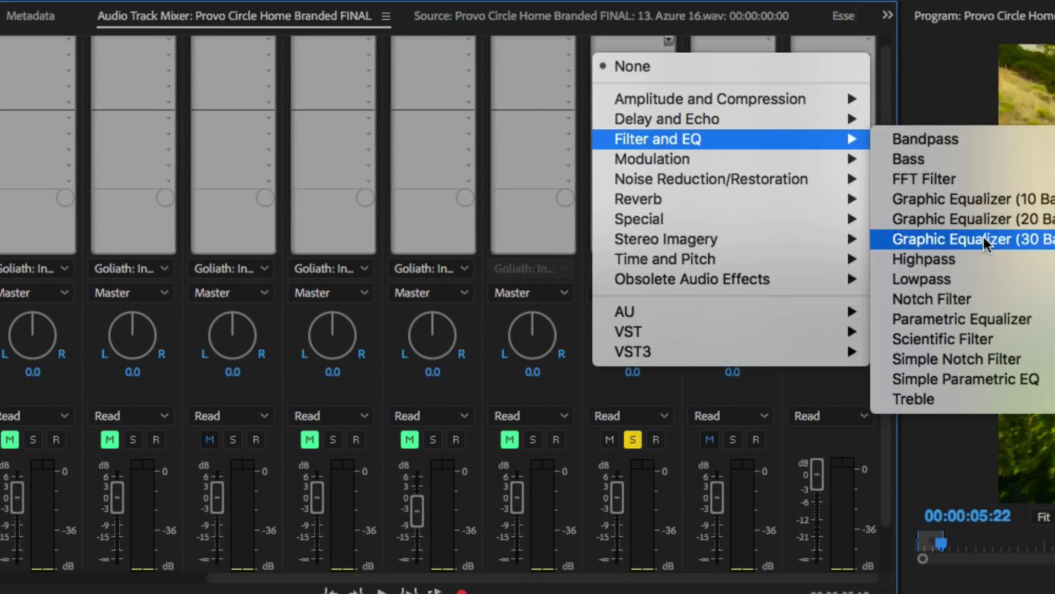
pyautogui.click(984, 319)
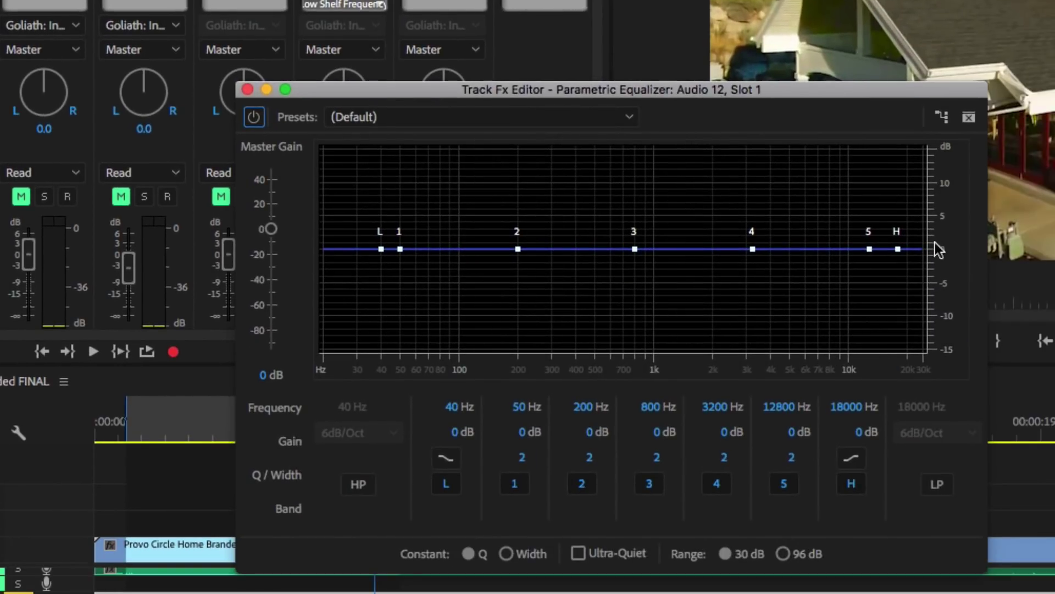
# - Set the equalizer's high shelf to 1718 Hz and -4.4 dB while listening to the music from 00:00:05:05
pyautogui.moveTo(897, 249); pyautogui.dragTo(743, 268)
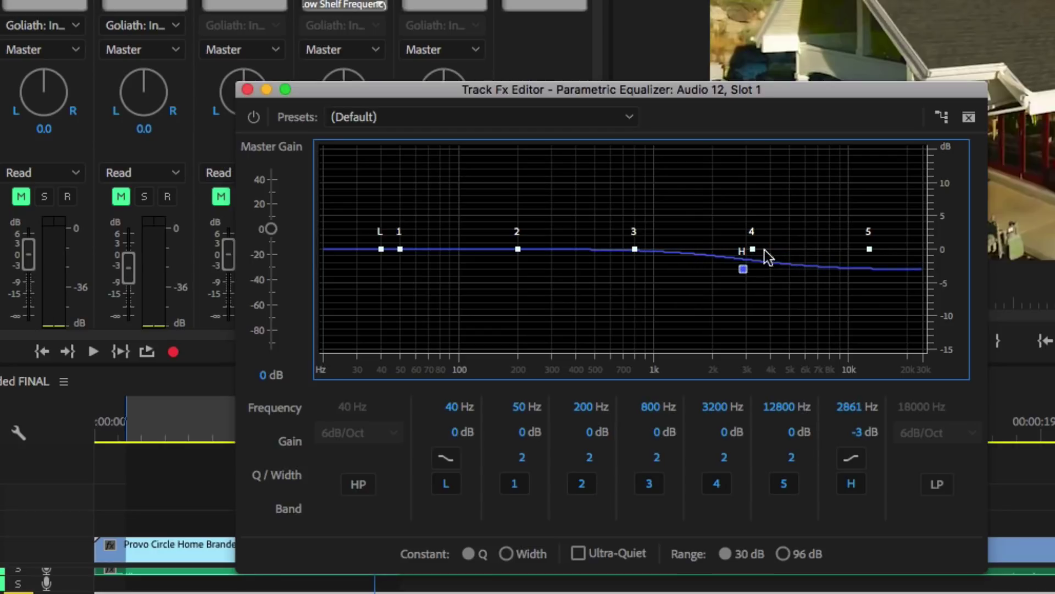
pyautogui.moveTo(680, 98); pyautogui.dragTo(329, 0)
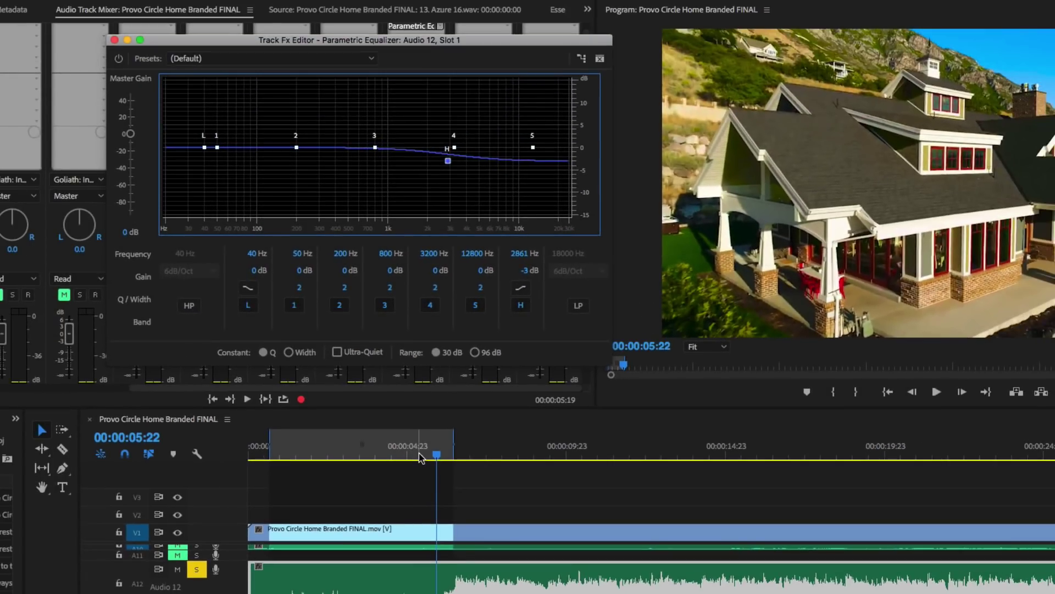
pyautogui.moveTo(419, 453); pyautogui.dragTo(414, 454)
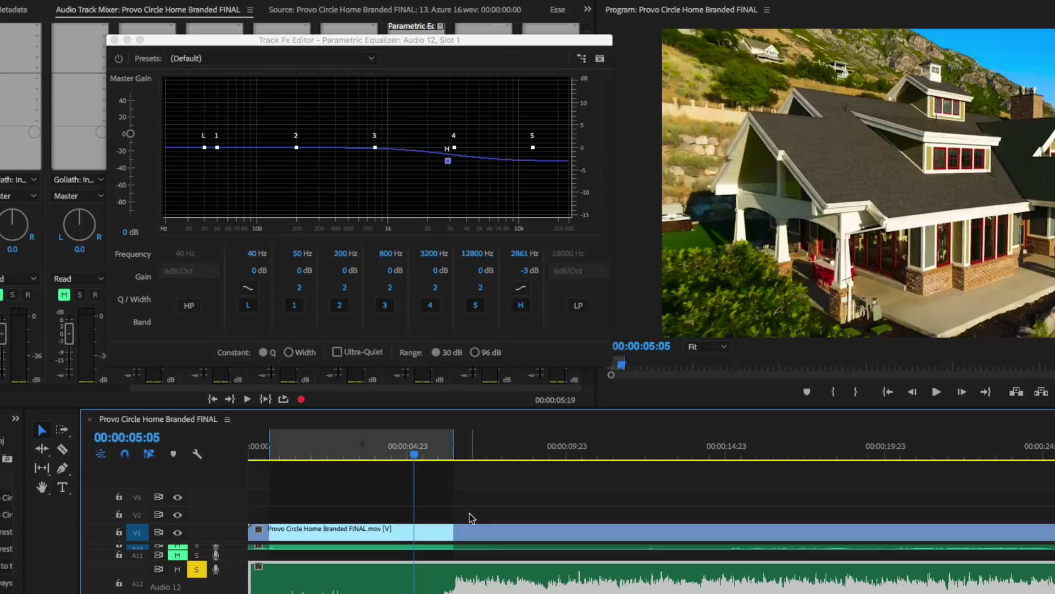
pyautogui.press('space')
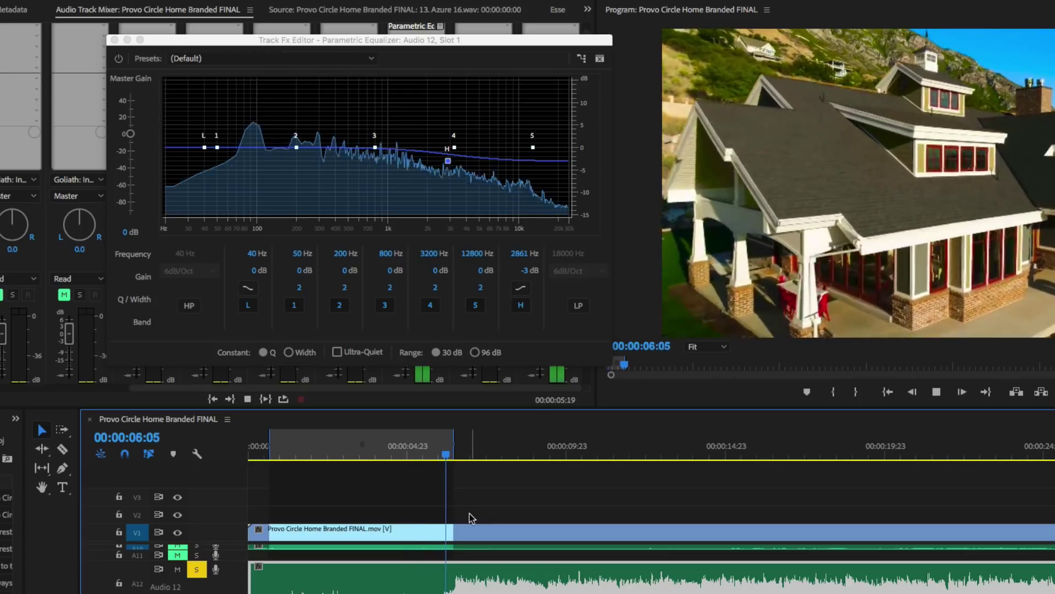
pyautogui.moveTo(448, 161); pyautogui.dragTo(419, 167)
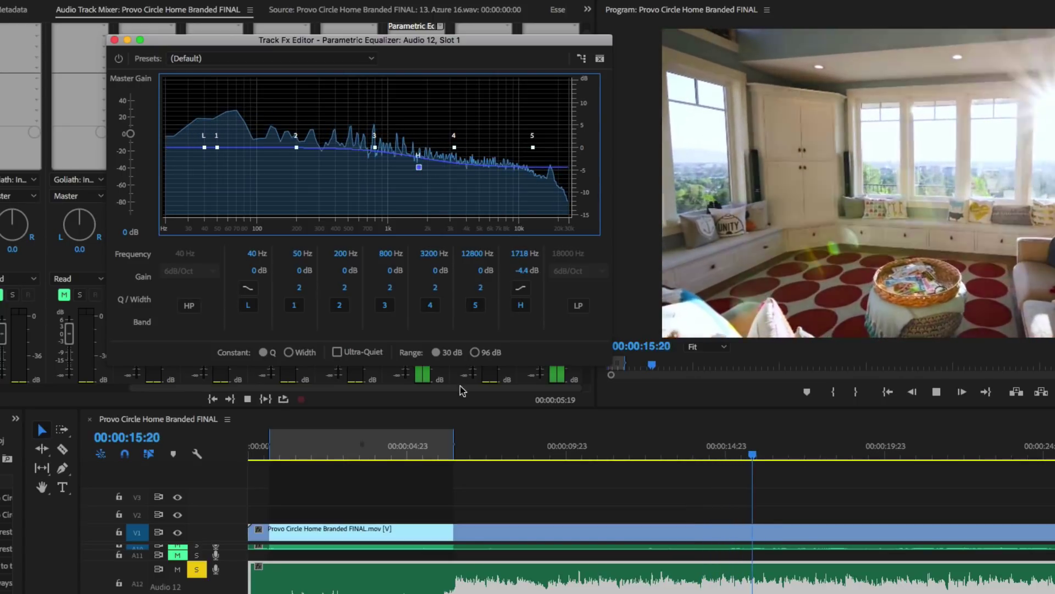
# - Compare the Audio 12 music with the equalizer bypassed and enabled, listening from about 00:00:05:23
pyautogui.click(439, 448)
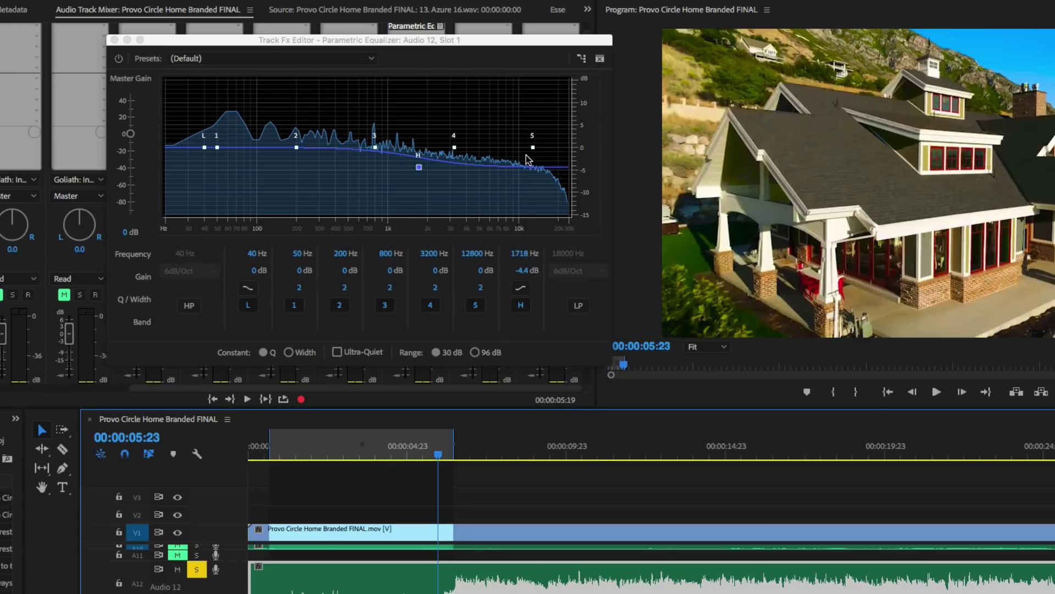
pyautogui.click(118, 59)
pyautogui.press('space')
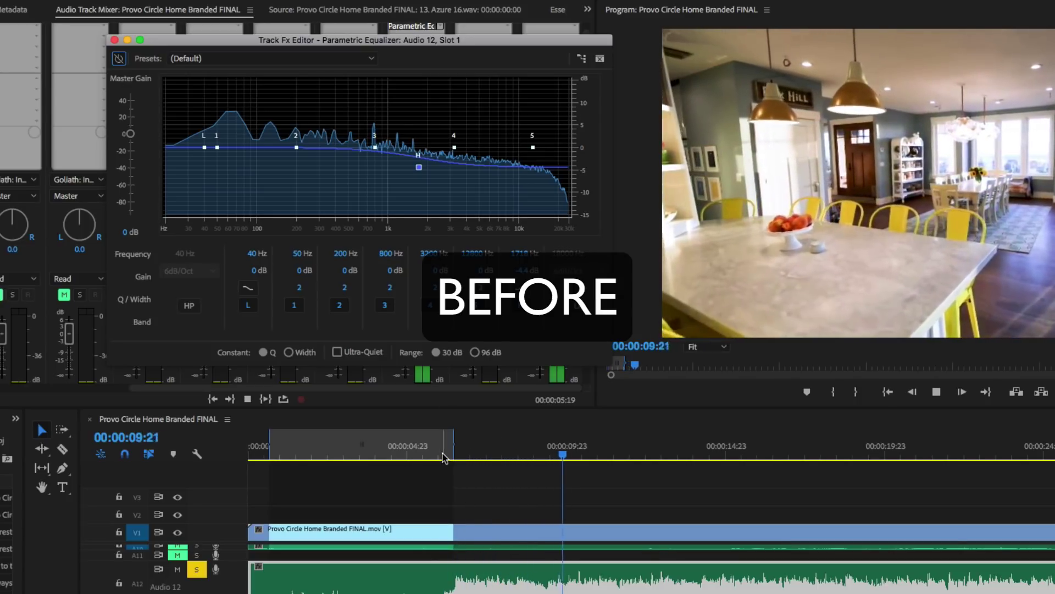
pyautogui.click(444, 458)
pyautogui.click(118, 61)
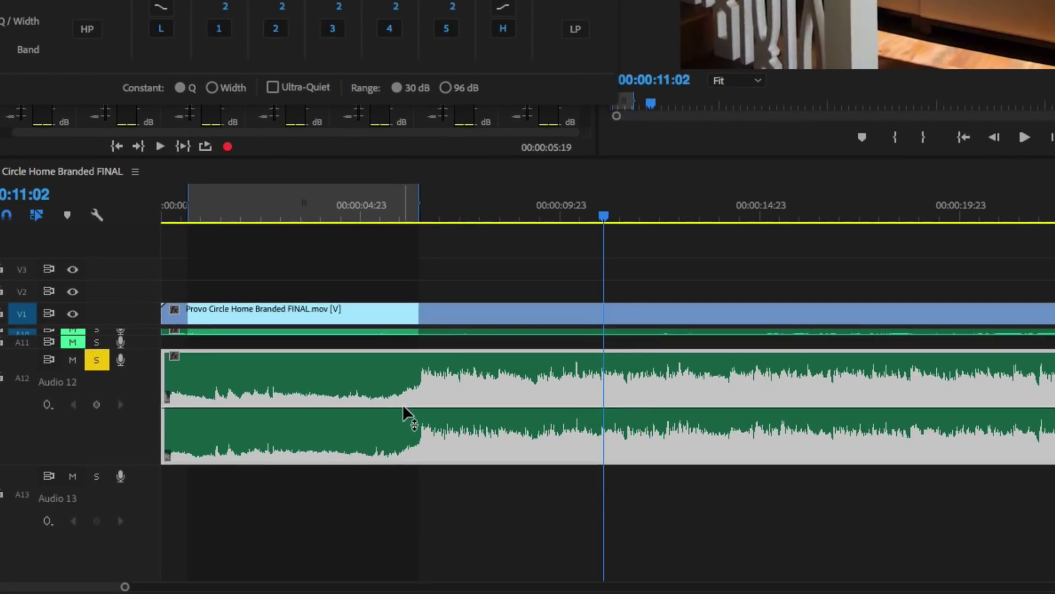
# - Add two volume keyframes around the start of Audio 12's loud section, lower the volume from the second one and listen from 00:00:04:15
pyautogui.keyDown('ctrl'); pyautogui.click(400, 407); pyautogui.keyUp('ctrl')
pyautogui.moveTo(431, 408); pyautogui.dragTo(476, 430)
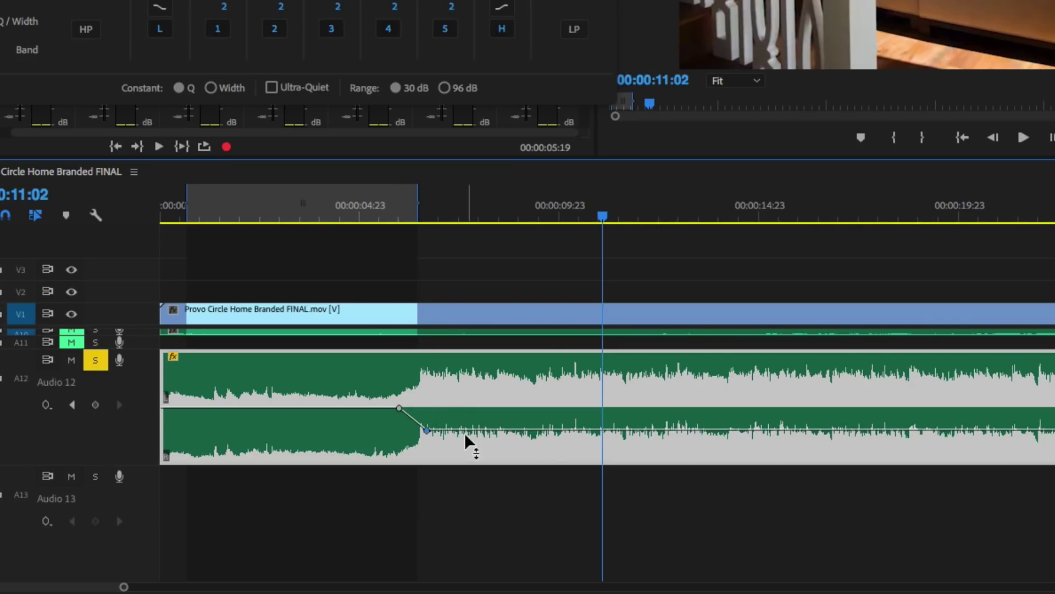
pyautogui.click(345, 215)
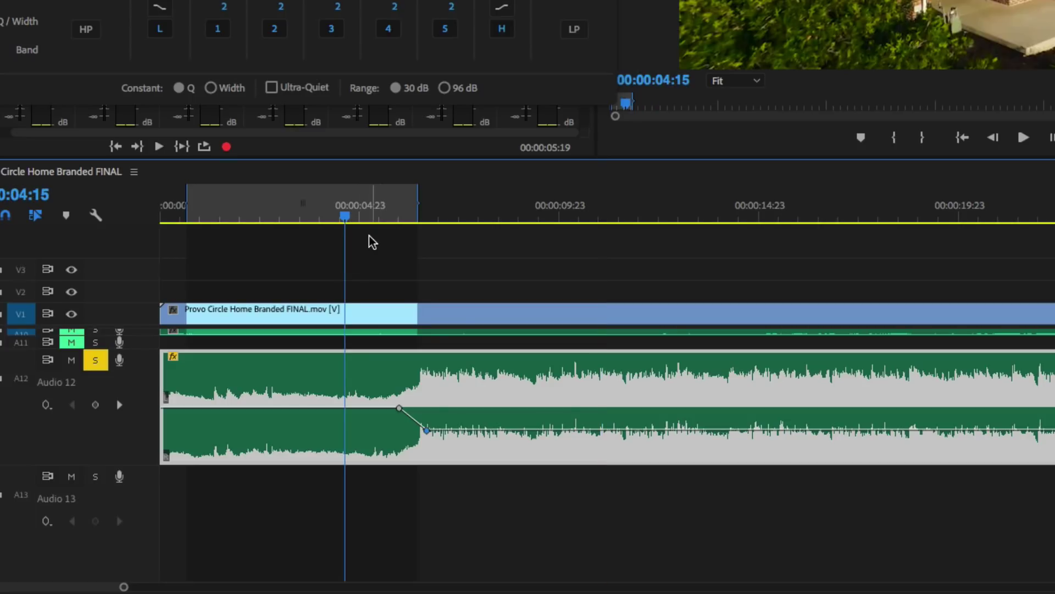
pyautogui.press('space')
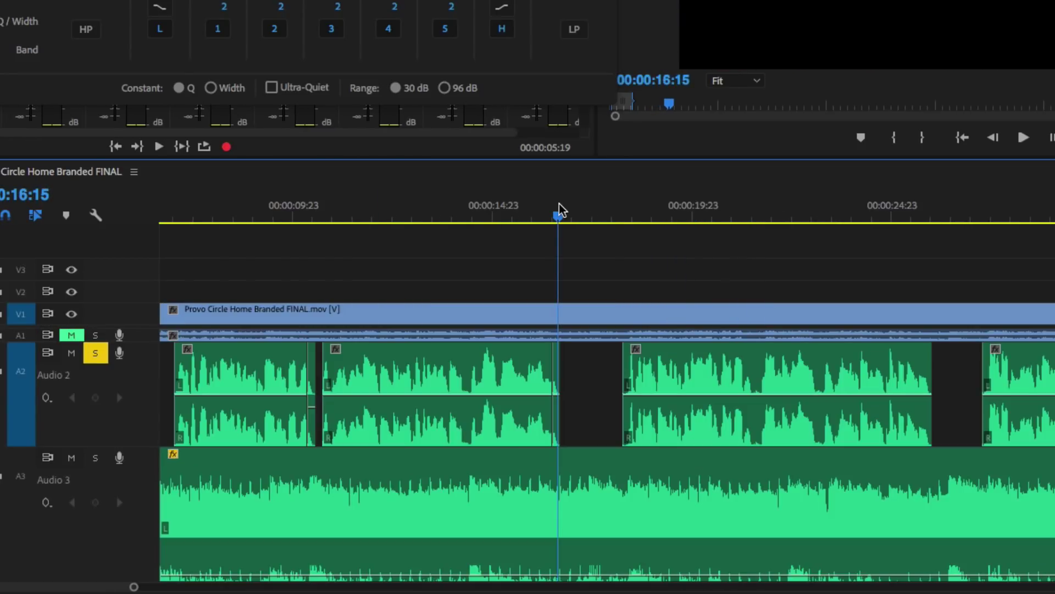
# - Add four volume keyframes to the Audio 3 music around the voiceover gap after 00:00:16:15, raise the volume between them and listen
pyautogui.scroll(-1, 586, 423)
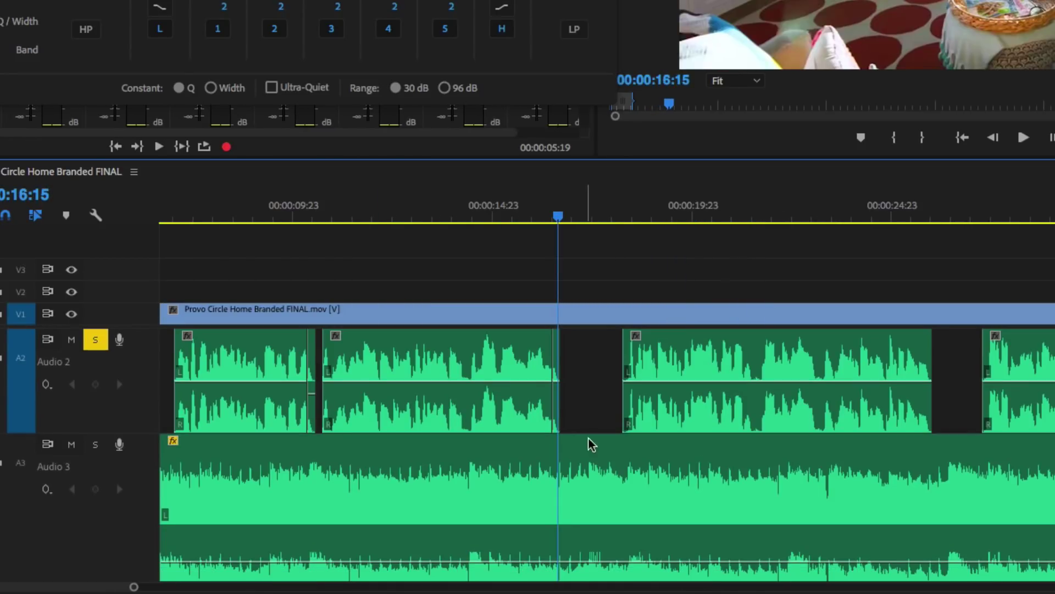
pyautogui.click(545, 562)
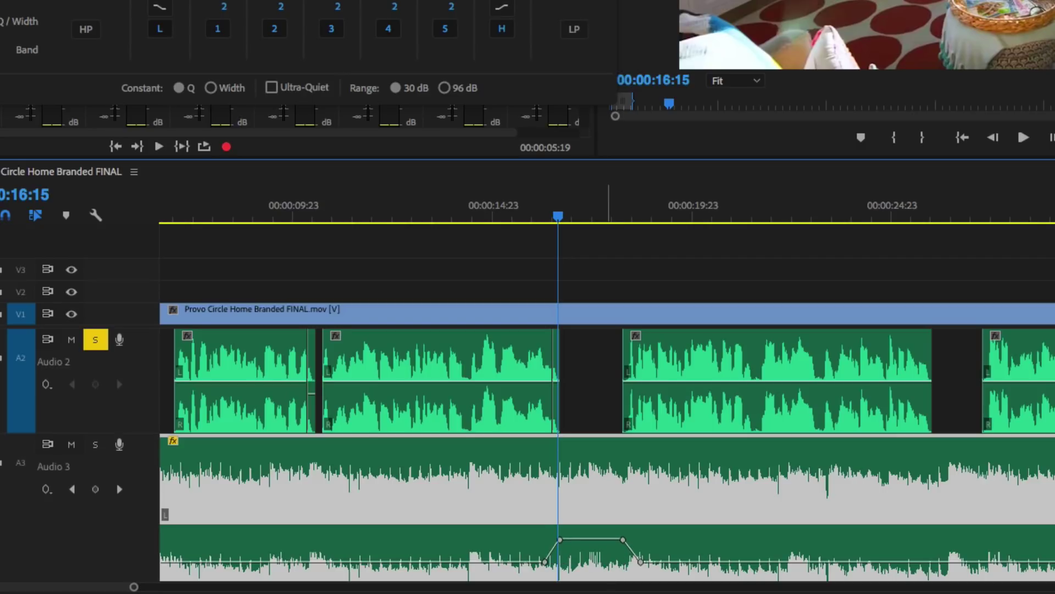
pyautogui.click(433, 211)
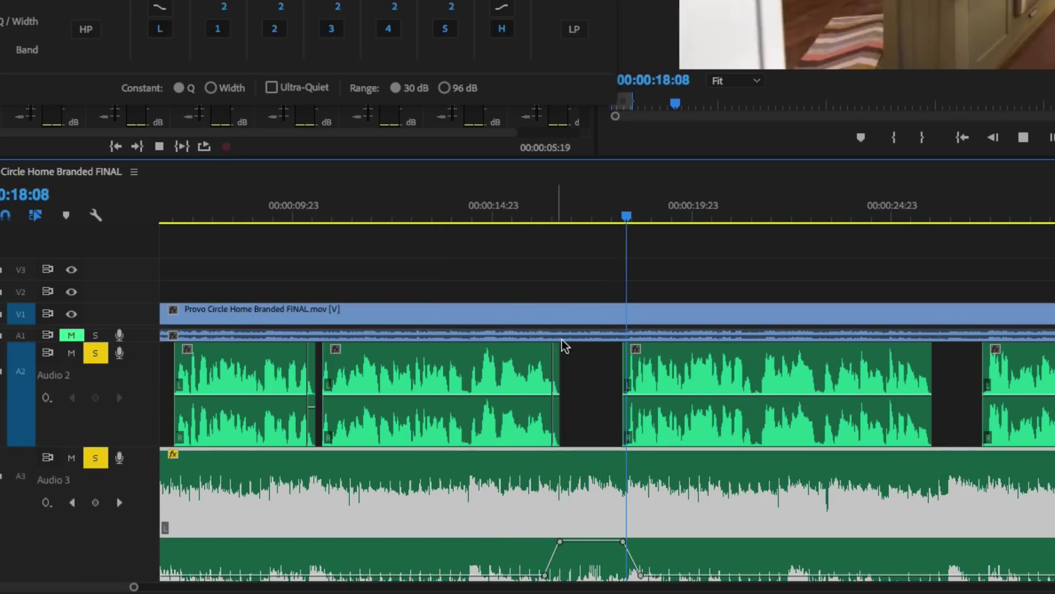
pyautogui.scroll(-1, 947, 532)
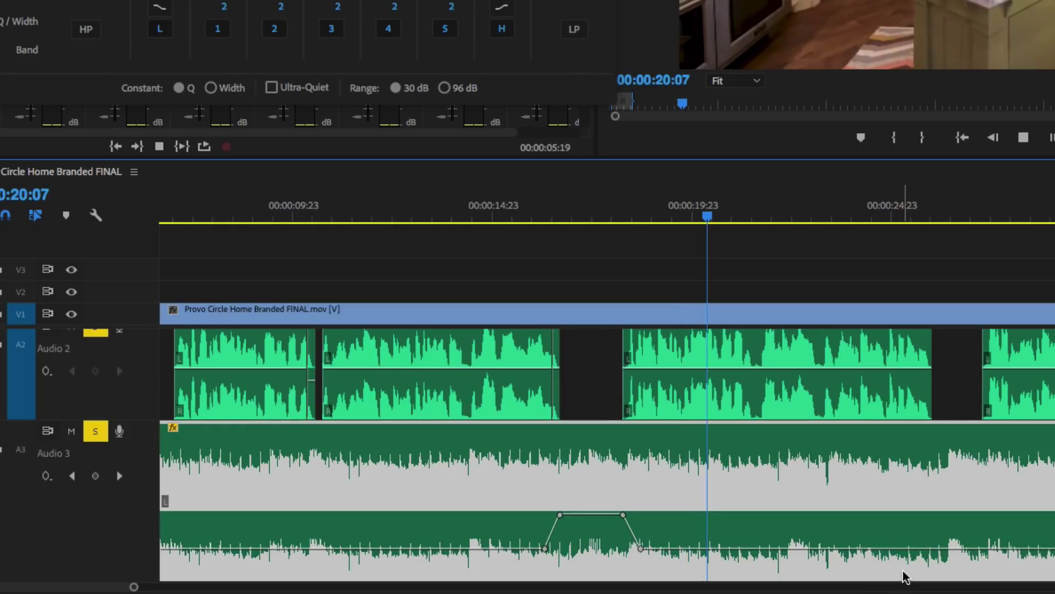
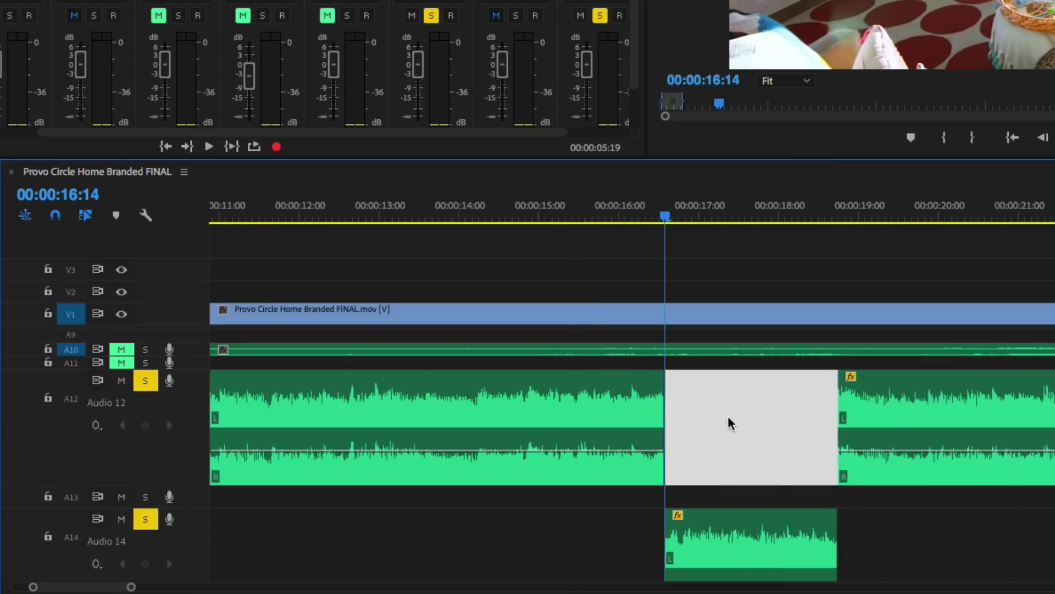
# - Extend the Audio 12 piece slightly past 00:00:16:14 and add short Constant Power fades to its end and the Audio 14 piece's start
pyautogui.moveTo(522, 445); pyautogui.dragTo(538, 446)
pyautogui.hotkey('ctrl', 'shift', 'd')
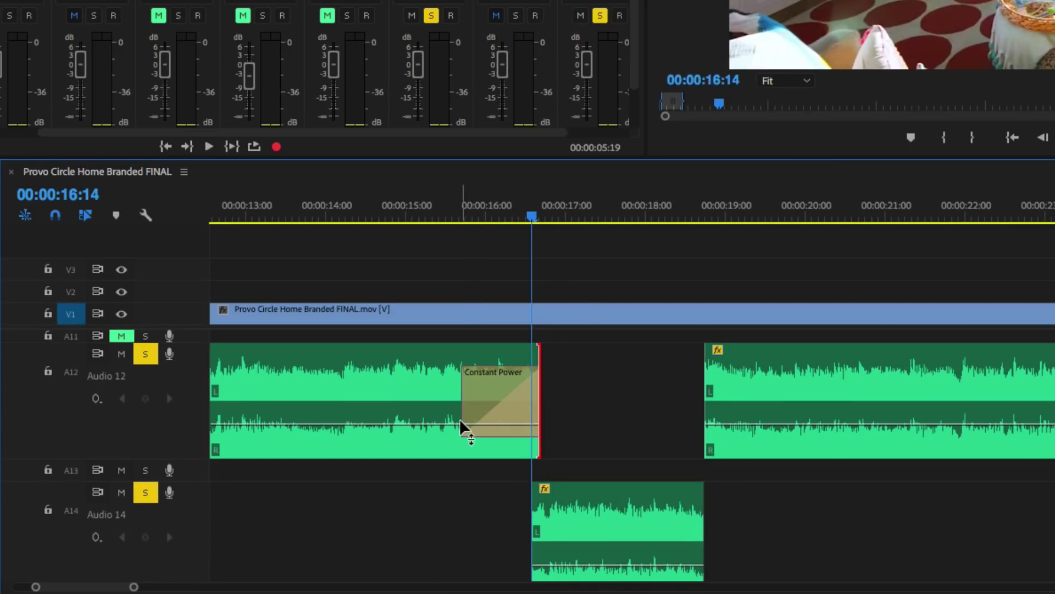
pyautogui.click(465, 432)
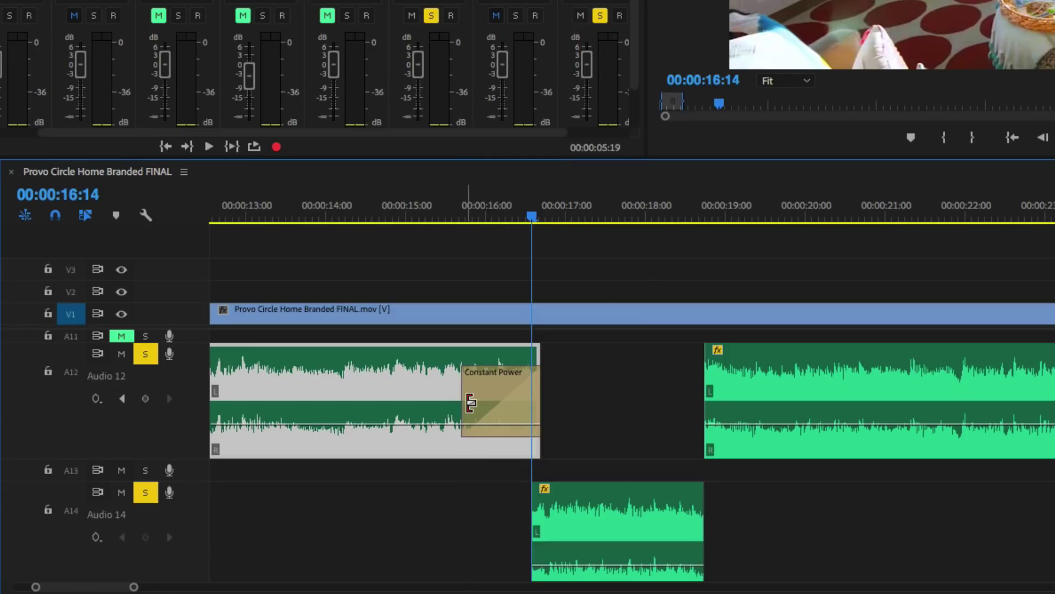
pyautogui.moveTo(464, 407); pyautogui.dragTo(529, 459)
pyautogui.click(533, 517)
pyautogui.hotkey('ctrl', 'shift', 'd')
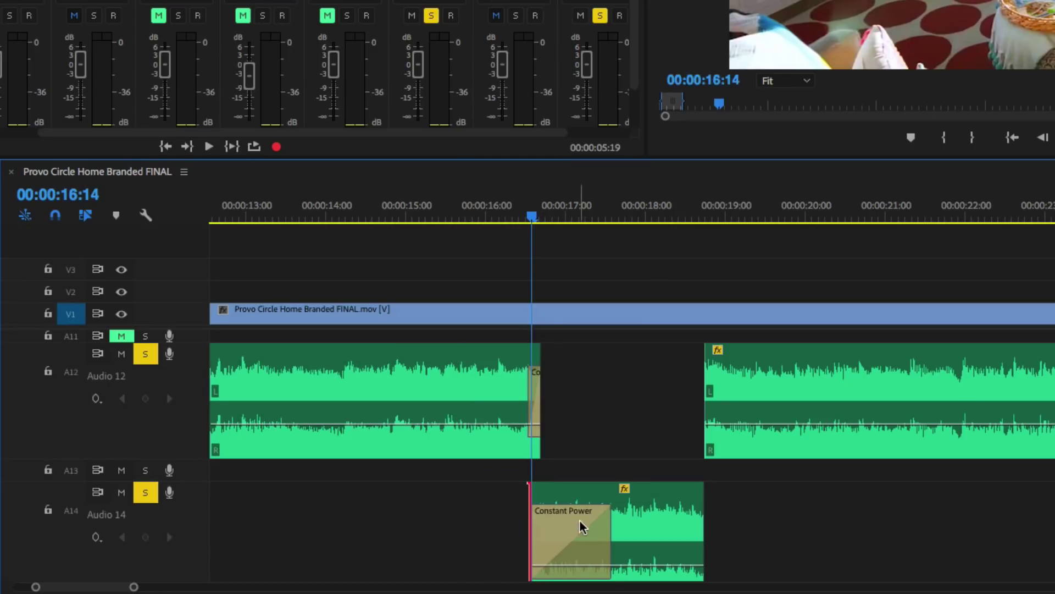
pyautogui.moveTo(533, 526); pyautogui.dragTo(537, 526)
# - Extend the start of the second Audio 12 piece earlier and add short Constant Power fades there and at the Audio 14 piece's end
pyautogui.moveTo(706, 440); pyautogui.dragTo(686, 439)
pyautogui.hotkey('ctrl', 'shift', 'd')
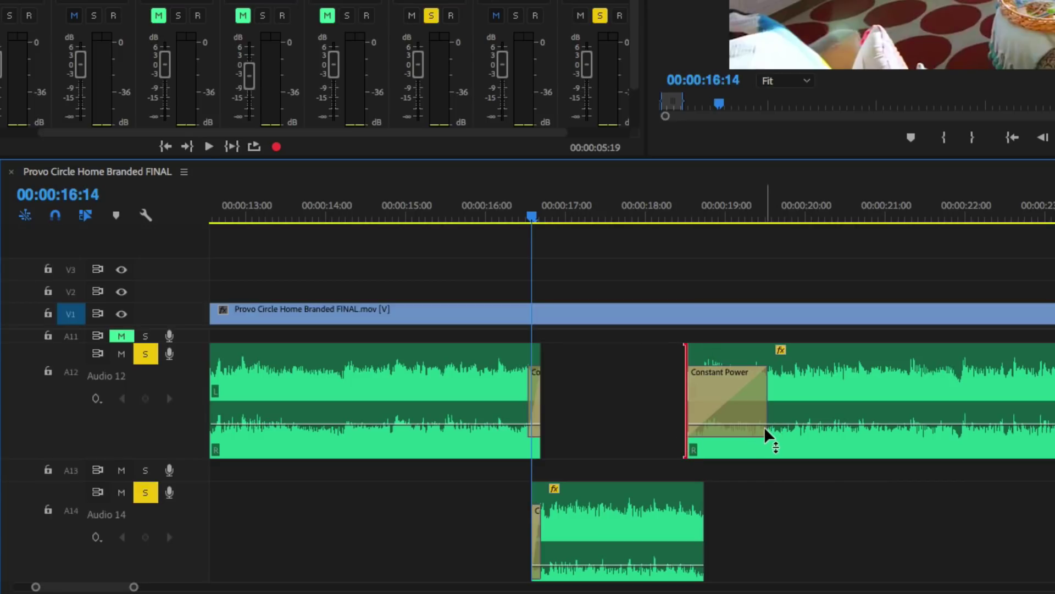
pyautogui.click(761, 428)
pyautogui.moveTo(767, 396); pyautogui.dragTo(690, 395)
pyautogui.hotkey('ctrl', 'shift', 'd')
pyautogui.moveTo(632, 542); pyautogui.dragTo(729, 536)
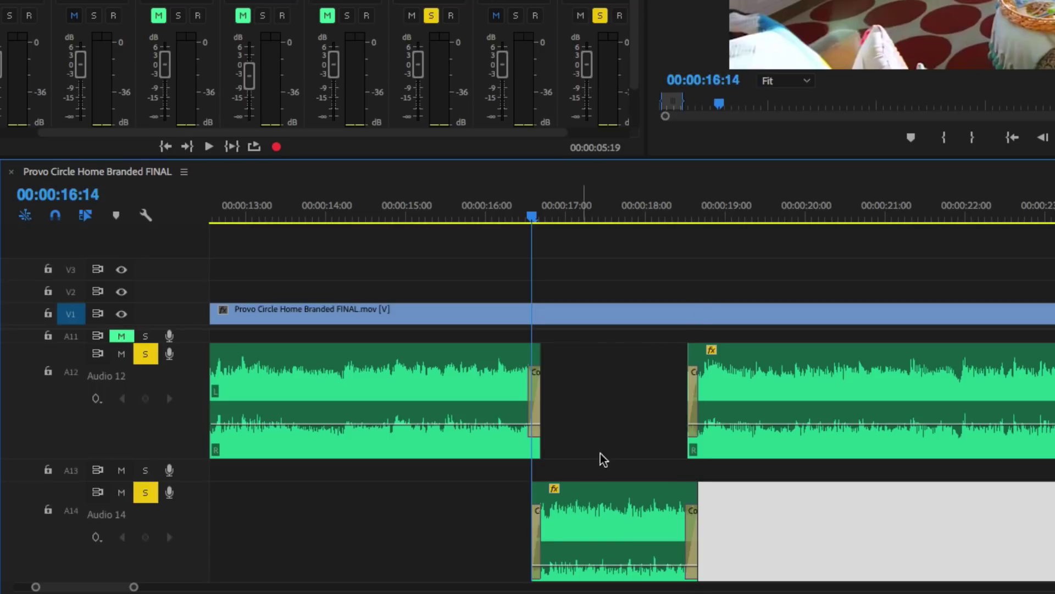
pyautogui.scroll(10, 629, 435)
pyautogui.scroll(-10, 625, 385)
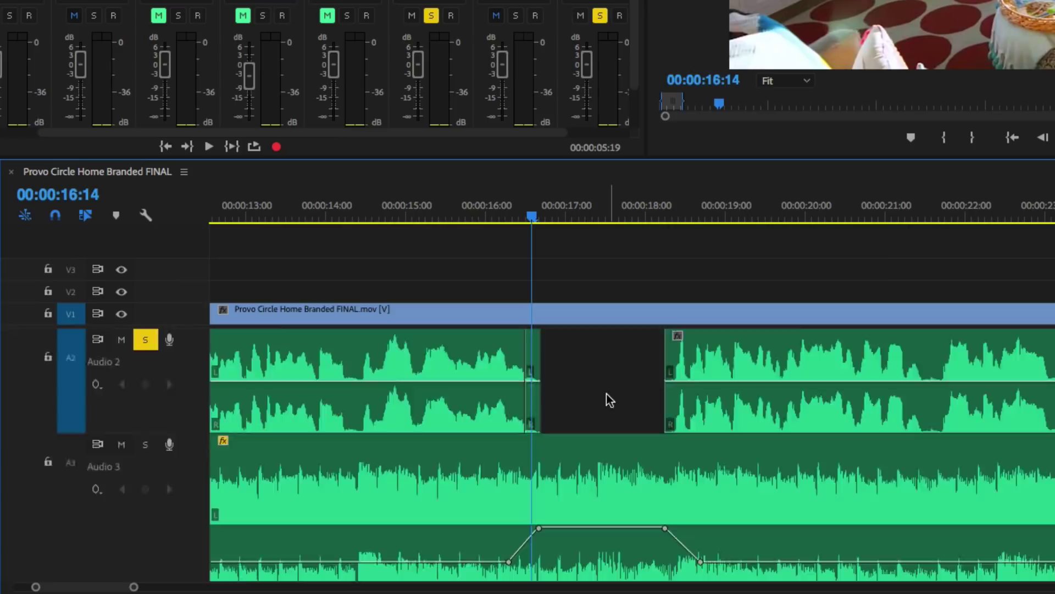
pyautogui.click(585, 383)
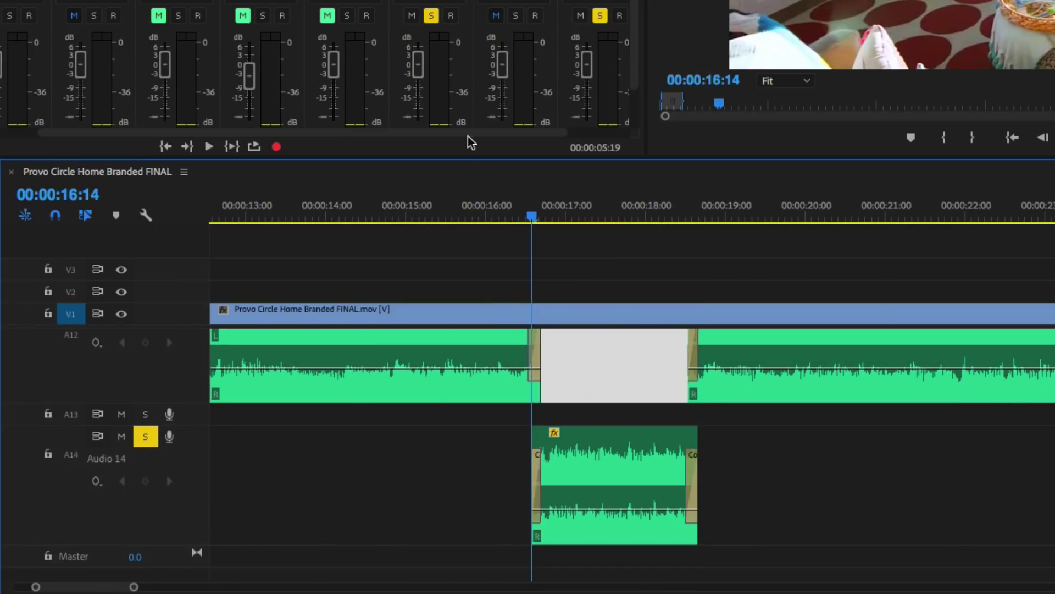
# - In Audio 12's Parametric Equalizer, set the high shelf to 1408 Hz at -4.4 dB and band 2 to 150 Hz at -3.9 dB
pyautogui.click(488, 216)
pyautogui.hscroll(4, 315, 77)
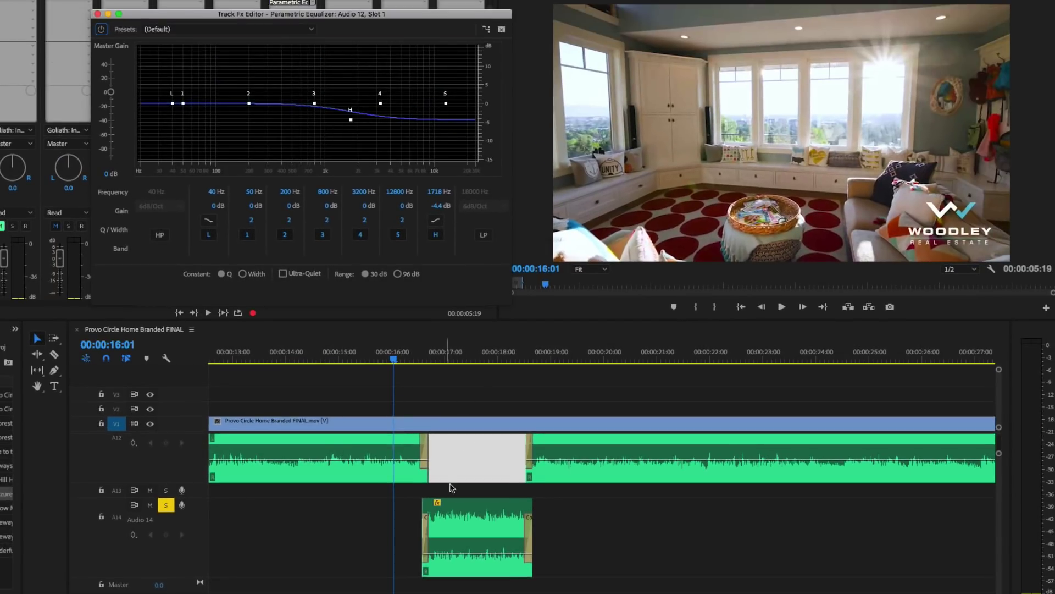
pyautogui.click(365, 357)
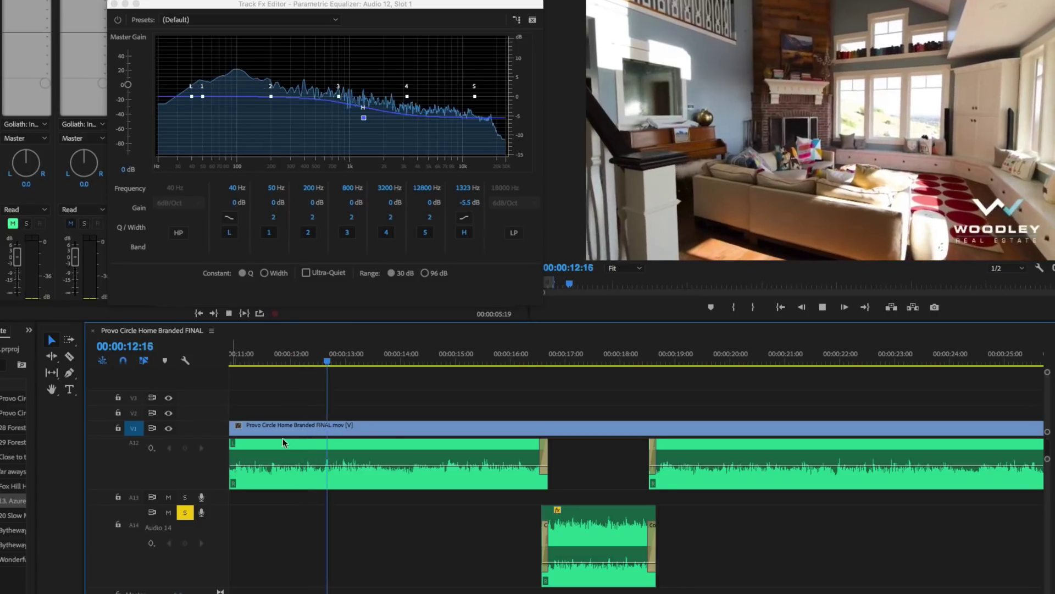
pyautogui.moveTo(362, 117); pyautogui.dragTo(366, 114)
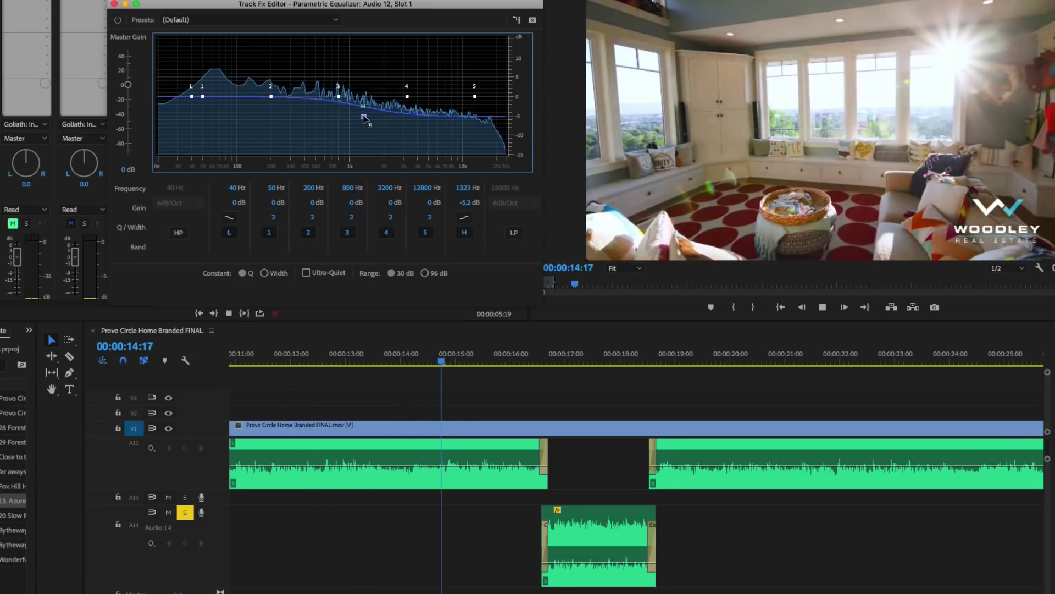
pyautogui.moveTo(271, 96)
pyautogui.mouseDown()
pyautogui.moveTo(254, 66)
pyautogui.moveTo(248, 107)
pyautogui.moveTo(257, 111)
pyautogui.mouseUp()
pyautogui.press('space')
pyautogui.press('space')
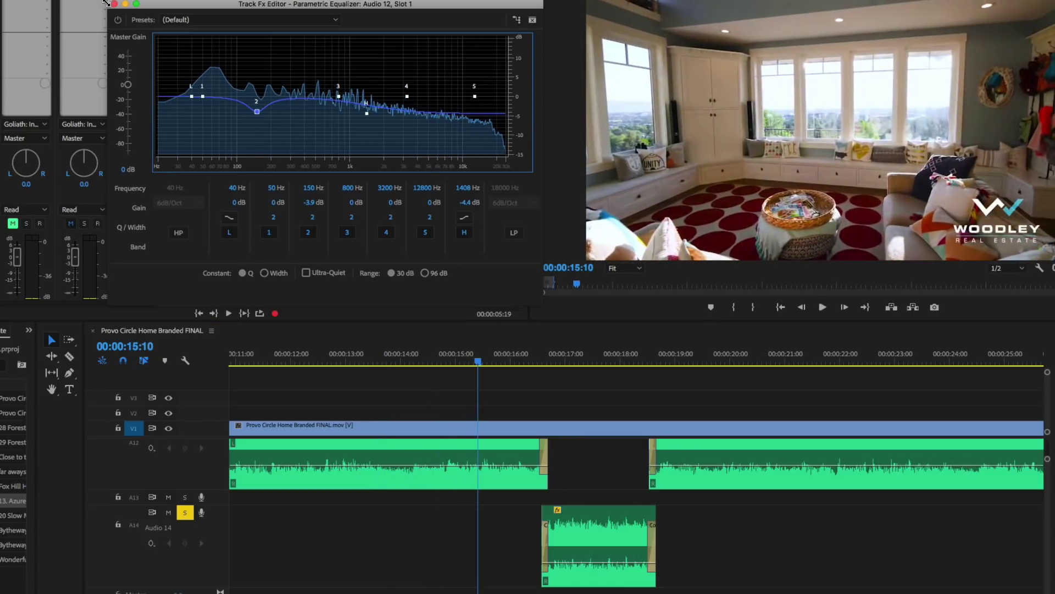
pyautogui.click(114, 4)
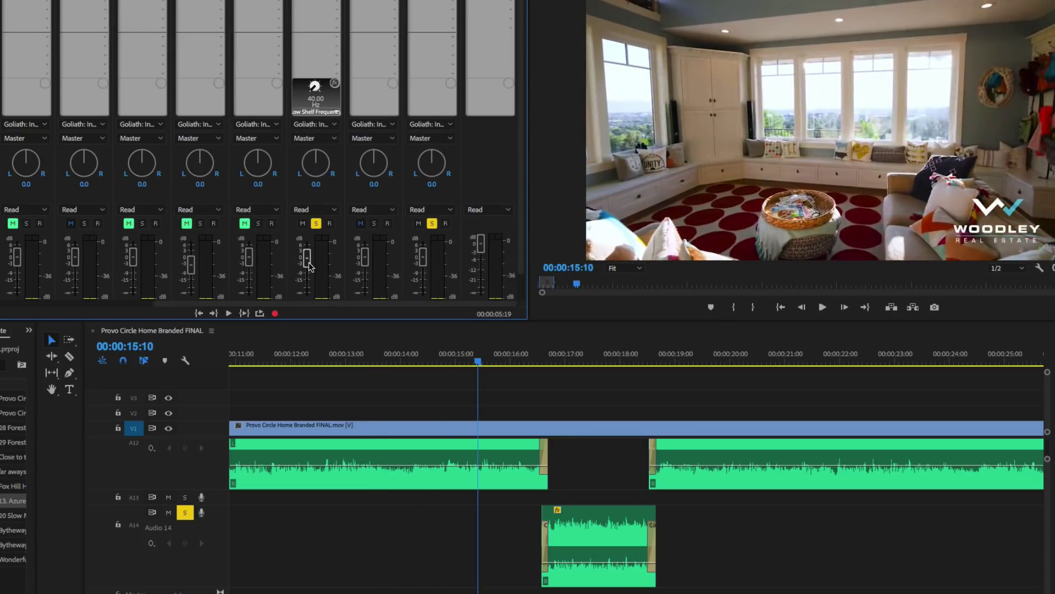
# - Lower Audio 12's track fader slightly in the mixer and listen through the music transitions from 00:00:13:17
pyautogui.click(405, 360)
pyautogui.press('space')
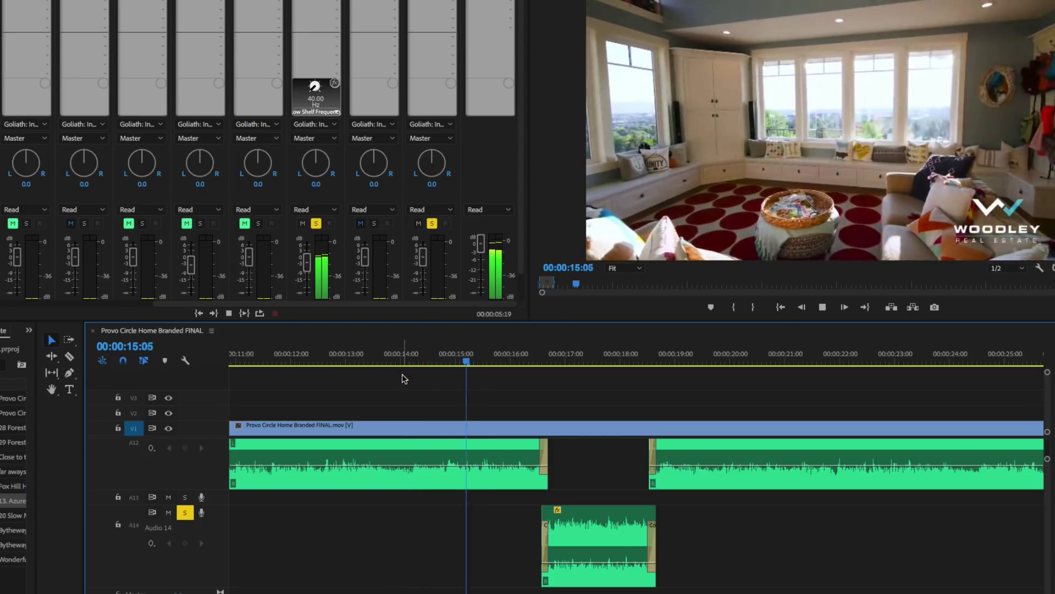
pyautogui.click(304, 275)
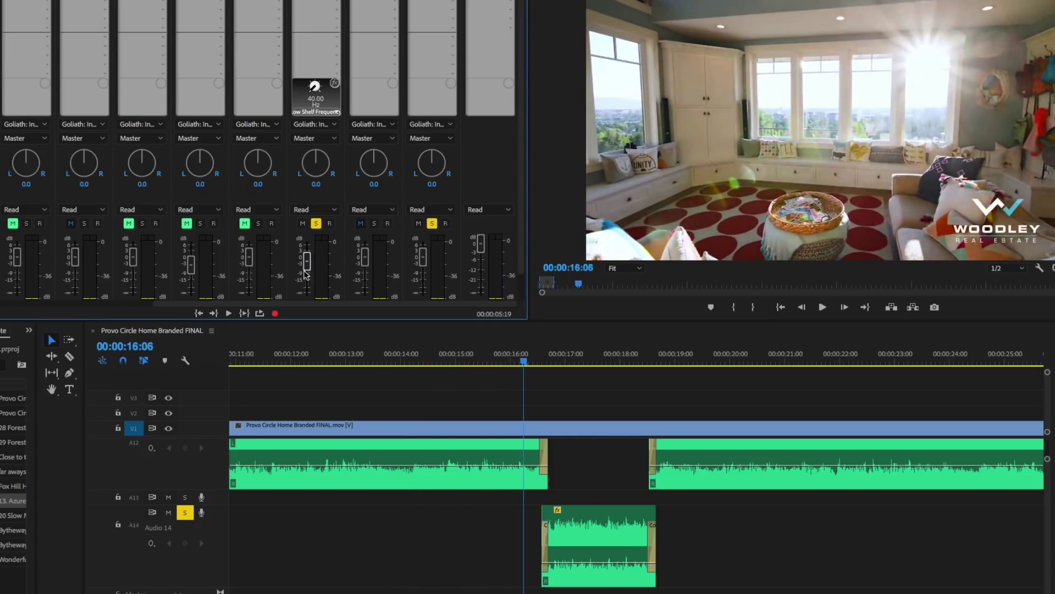
pyautogui.click(628, 393)
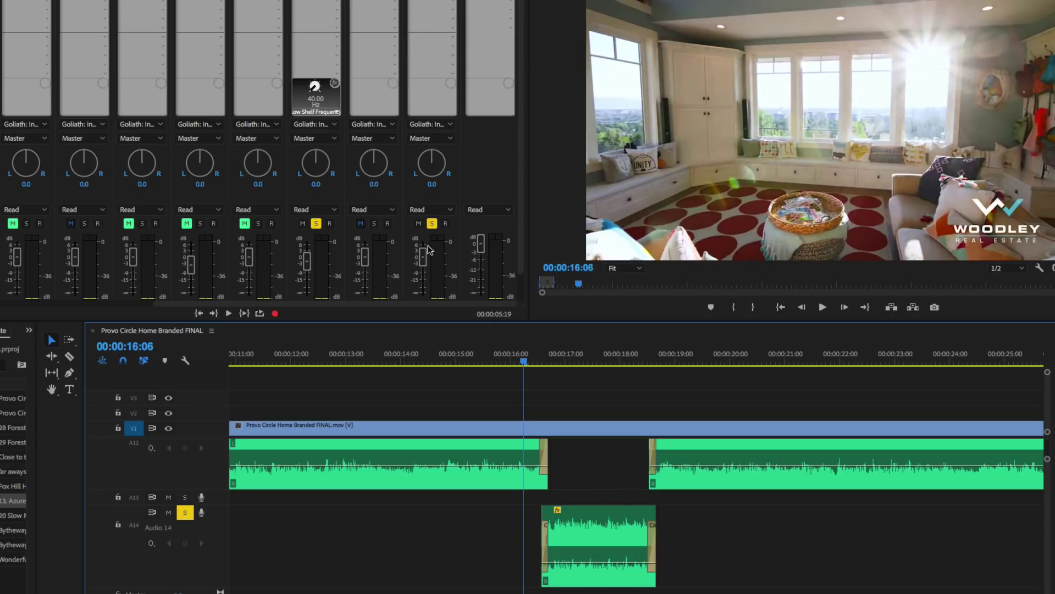
pyautogui.click(384, 361)
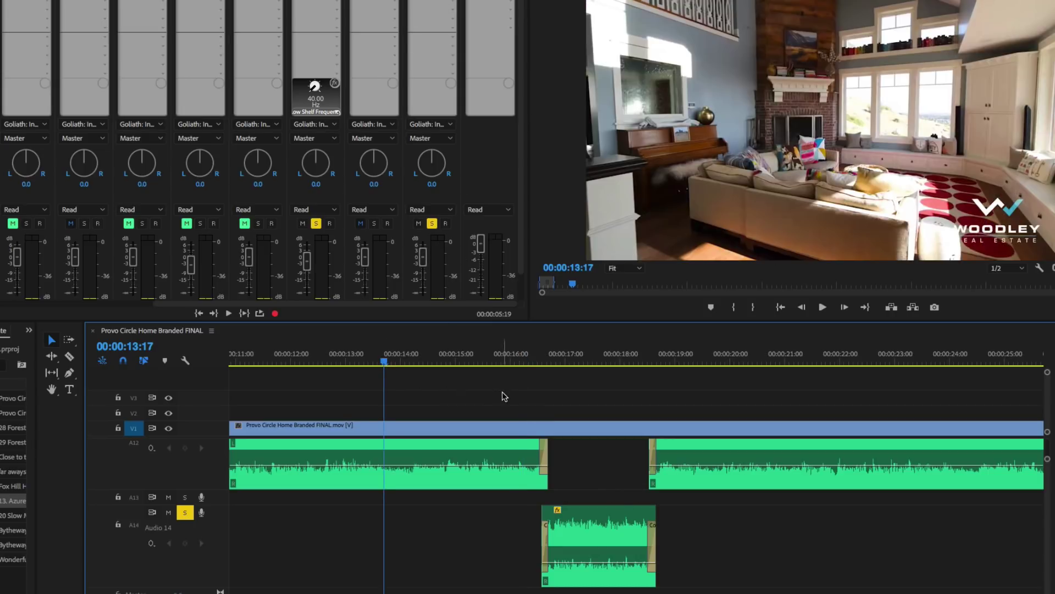
pyautogui.press('space')
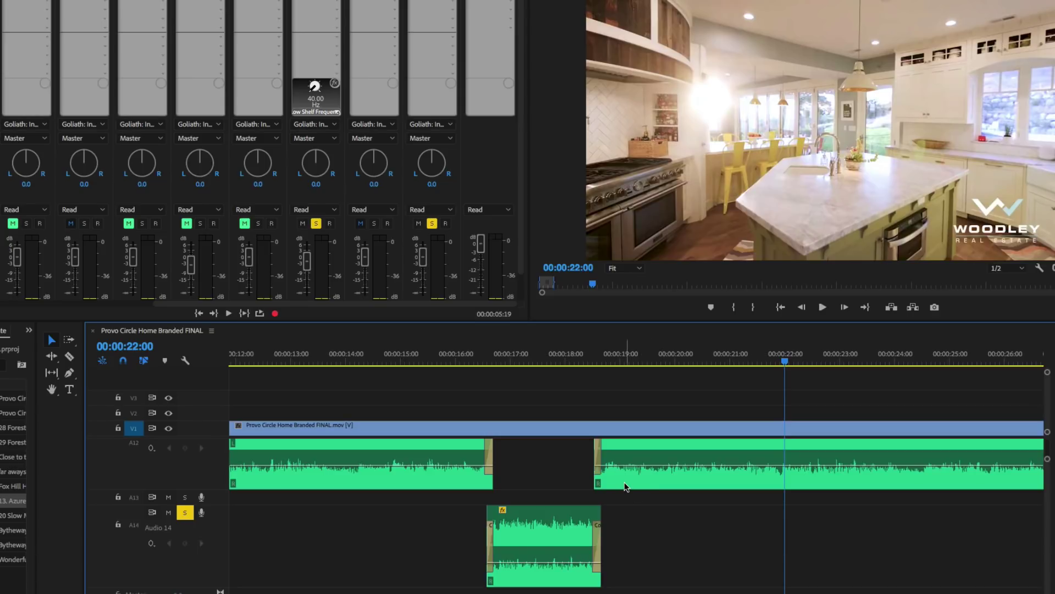
# - Review the music and voiceover gaps around 00:01:47:08 and save the project
pyautogui.press('-')
pyautogui.press('-')
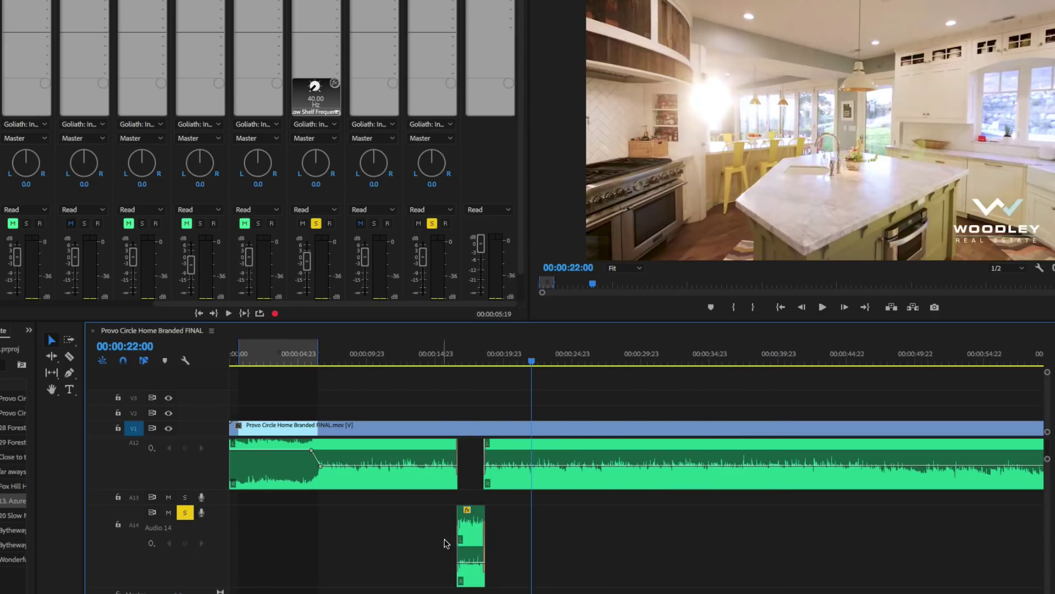
pyautogui.click(424, 261)
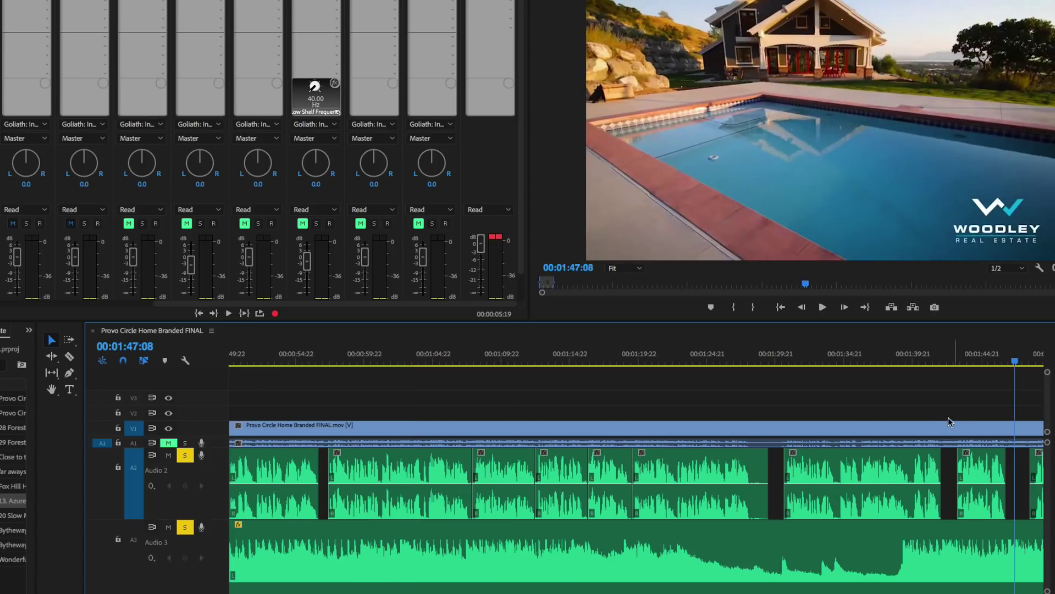
pyautogui.scroll(3, 948, 417)
pyautogui.scroll(-1, 936, 416)
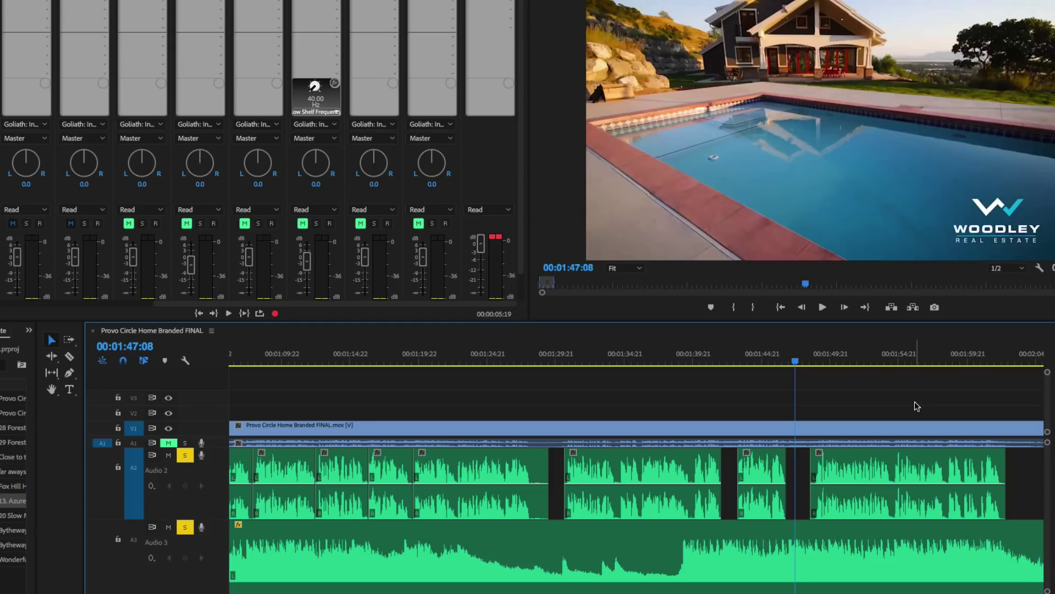
pyautogui.hotkey('ctrl', 's')
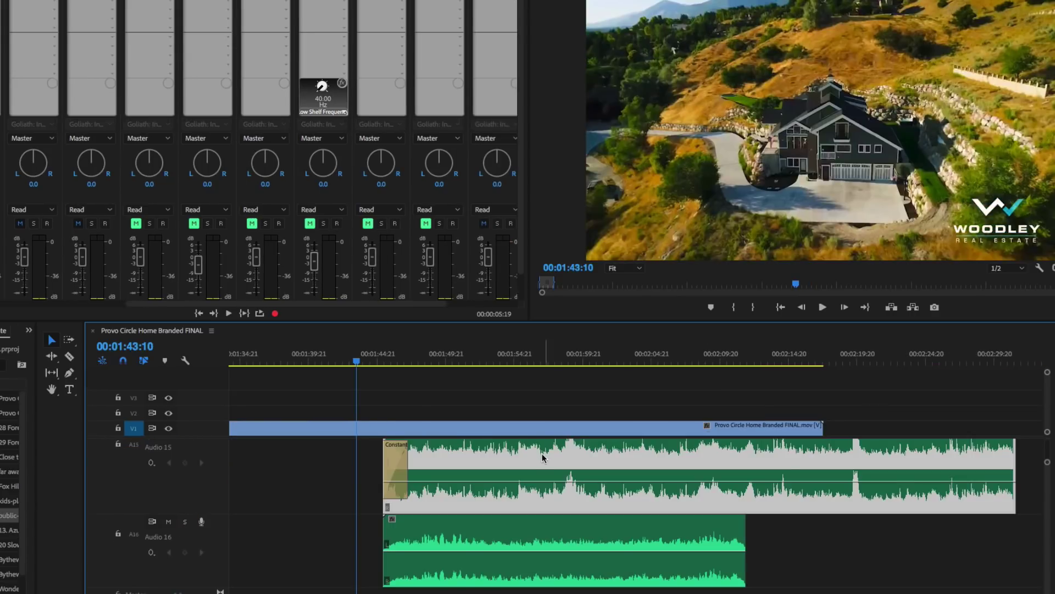
# - Add a Constant Power fade about 2 seconds long to the start of the Audio 16 clip and listen from 00:01:44:10
pyautogui.click(383, 363)
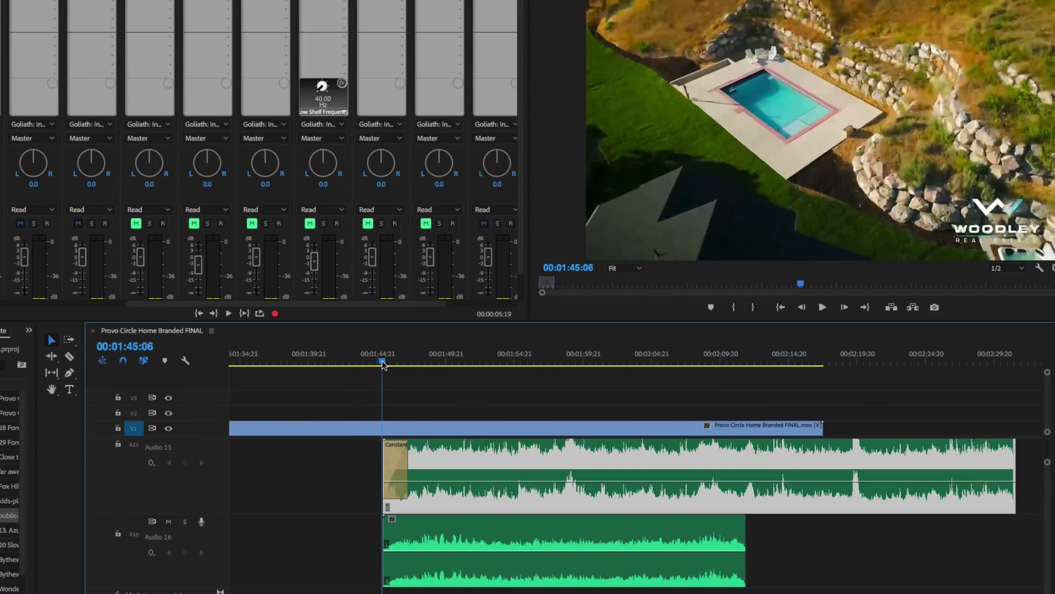
pyautogui.moveTo(384, 363); pyautogui.dragTo(370, 363)
pyautogui.press('=')
pyautogui.press('=')
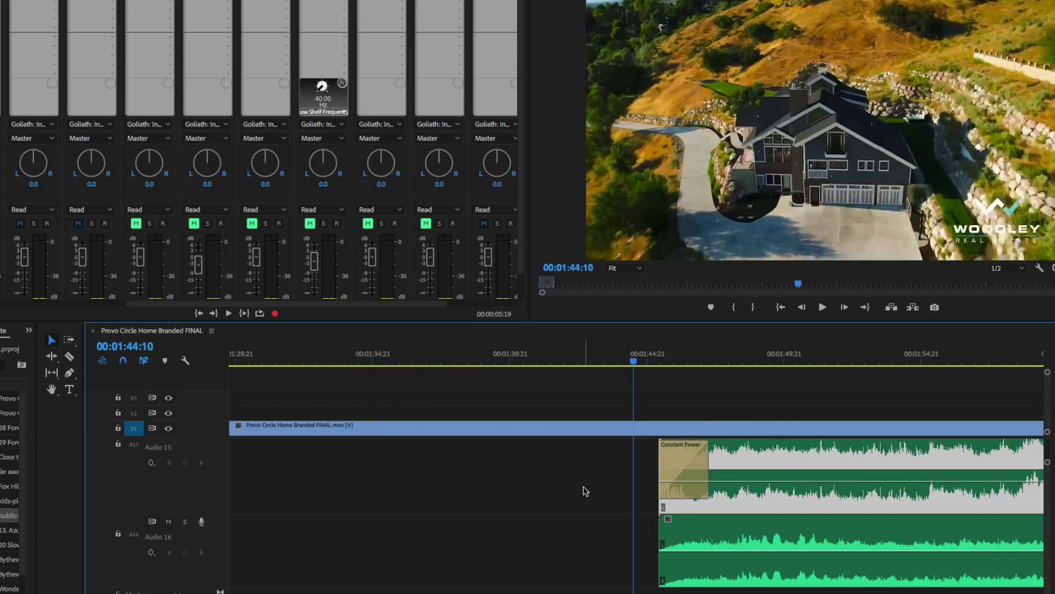
pyautogui.scroll(-5, 592, 498)
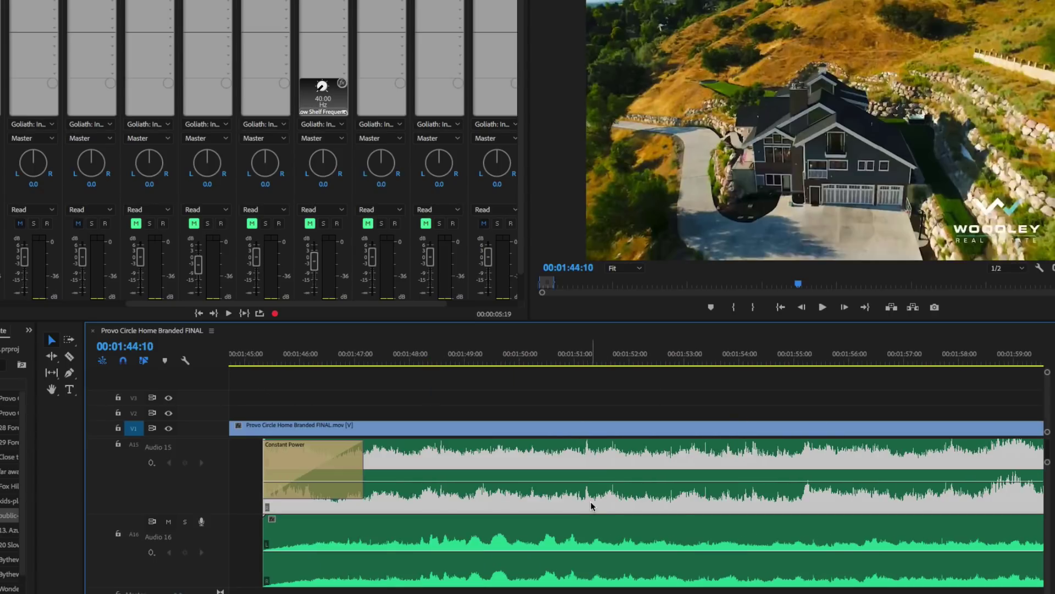
pyautogui.click(266, 562)
pyautogui.hotkey('ctrl', 'shift', 'd')
pyautogui.moveTo(317, 563); pyautogui.dragTo(380, 566)
pyautogui.press('space')
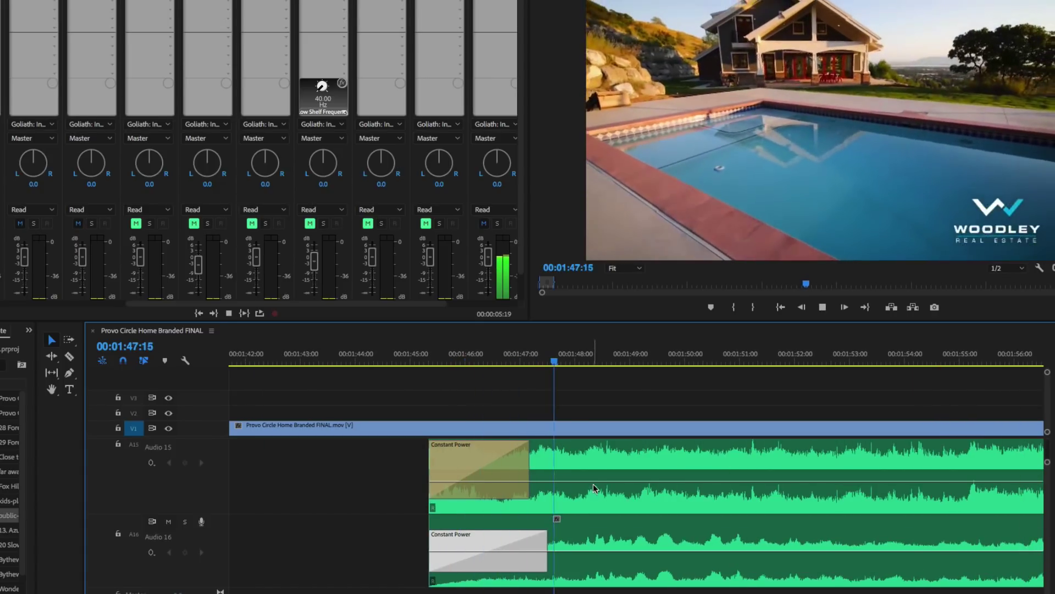
# - Lower the clip volumes on Audio 15 and Audio 16 and listen again from just before both clips start
pyautogui.click(595, 480)
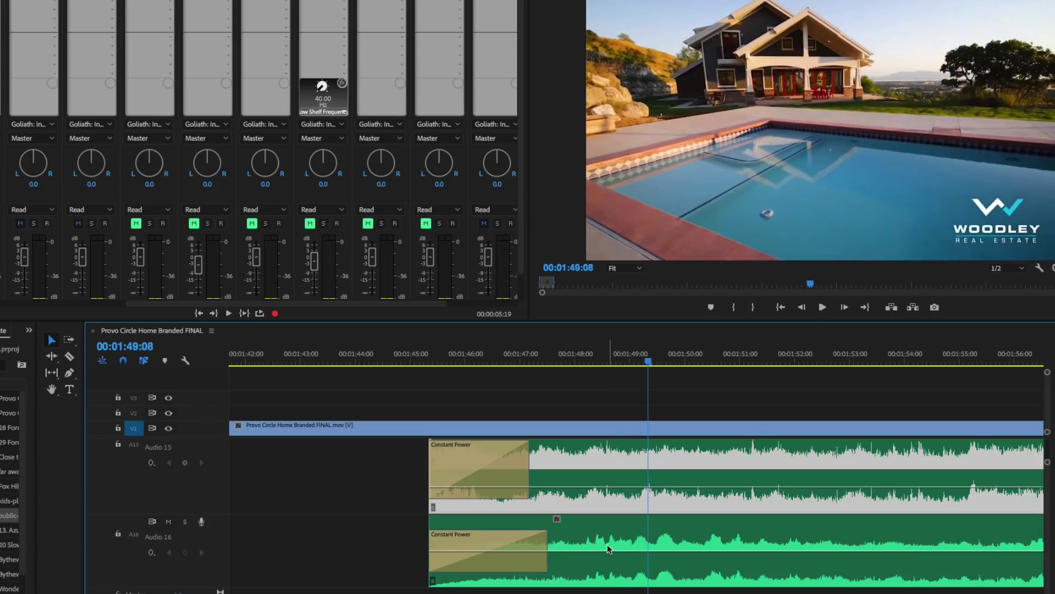
pyautogui.click(606, 551)
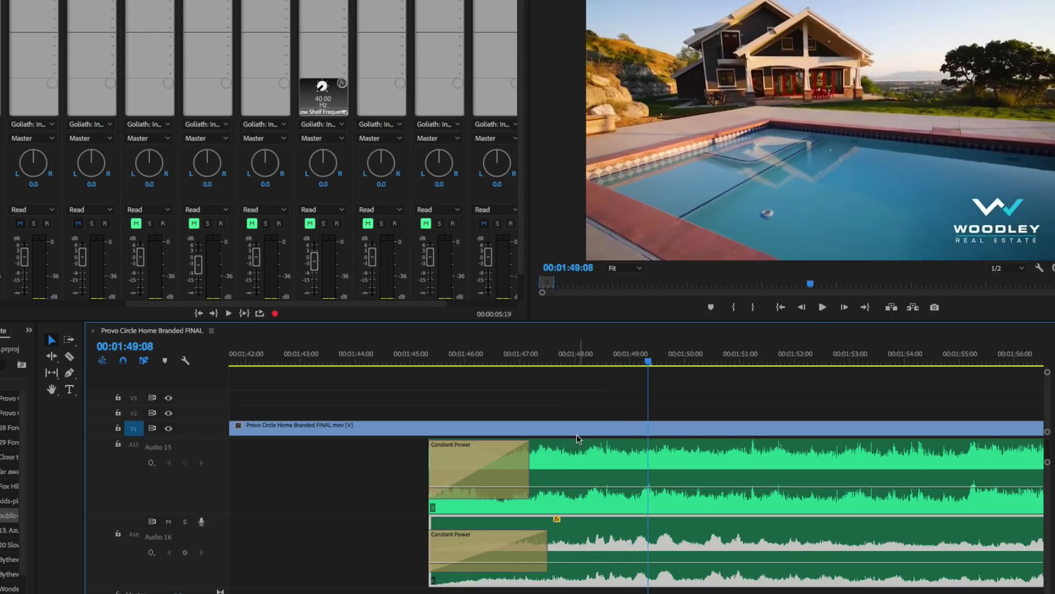
pyautogui.click(404, 361)
pyautogui.press('space')
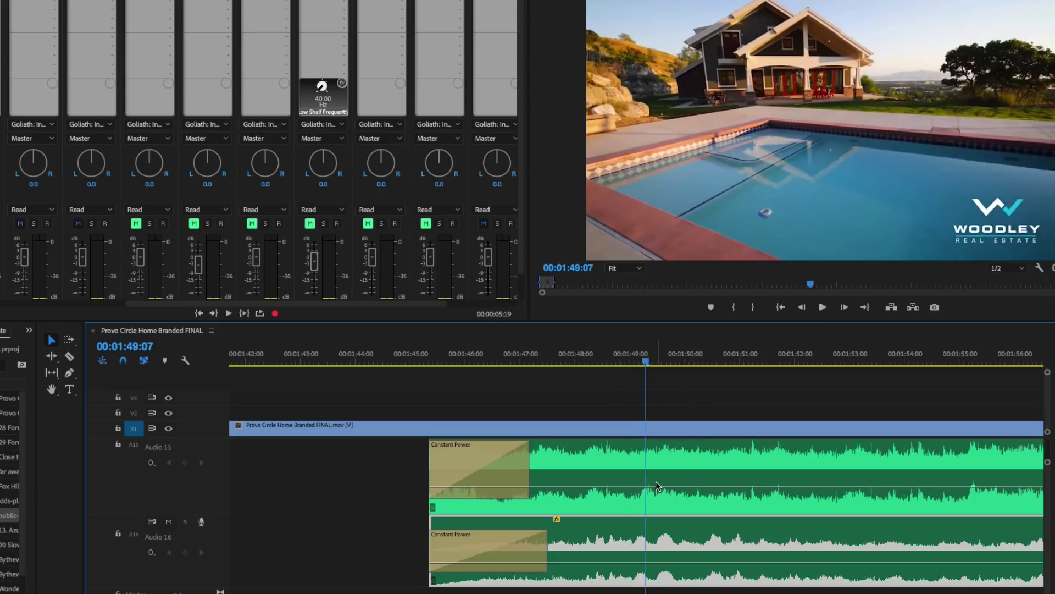
# - Cut the Audio 15 and Audio 16 clips at 00:01:51:05 and delete everything after the cut
pyautogui.moveTo(712, 350); pyautogui.dragTo(752, 574)
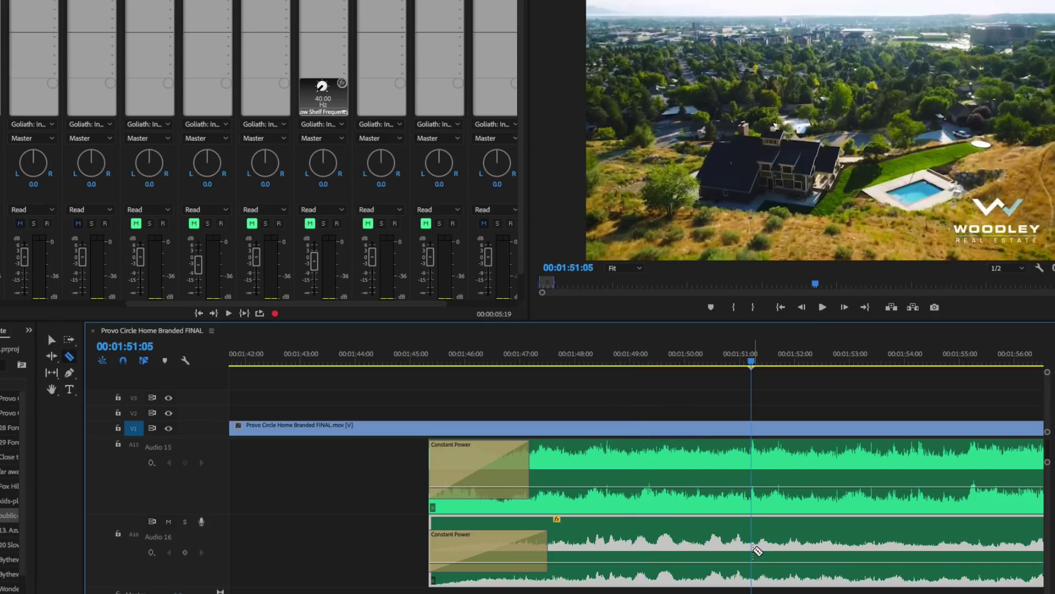
pyautogui.click(753, 550)
pyautogui.click(794, 500)
pyautogui.press('Delete')
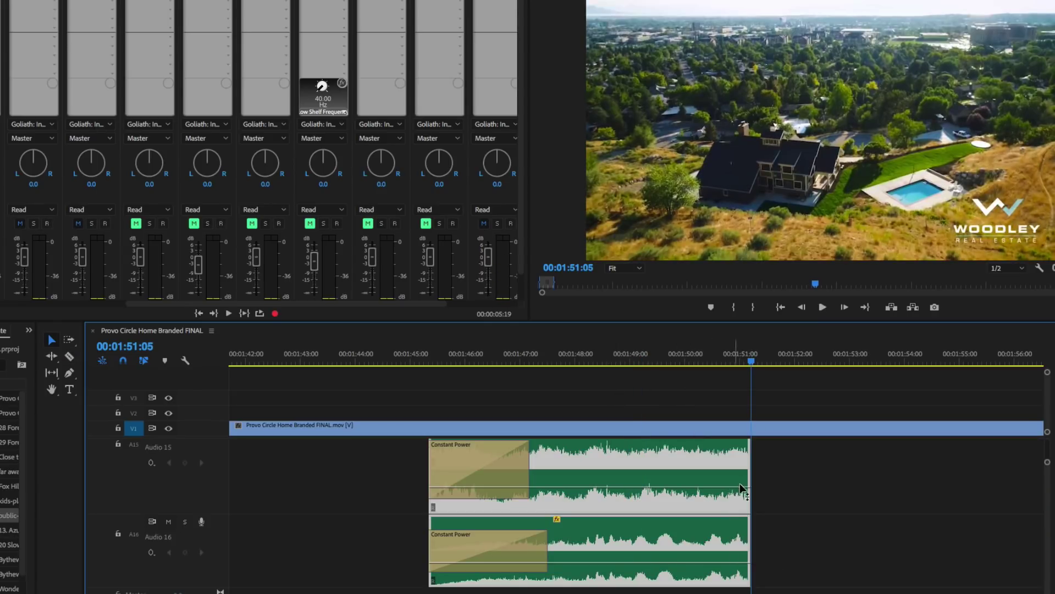
# - Add Constant Power fades to the ends of the Audio 15 and Audio 16 clips and lengthen both to just under 2 seconds
pyautogui.hotkey('ctrl', 'shift', 'd')
pyautogui.moveTo(696, 478); pyautogui.dragTo(655, 478)
pyautogui.moveTo(696, 541); pyautogui.dragTo(647, 542)
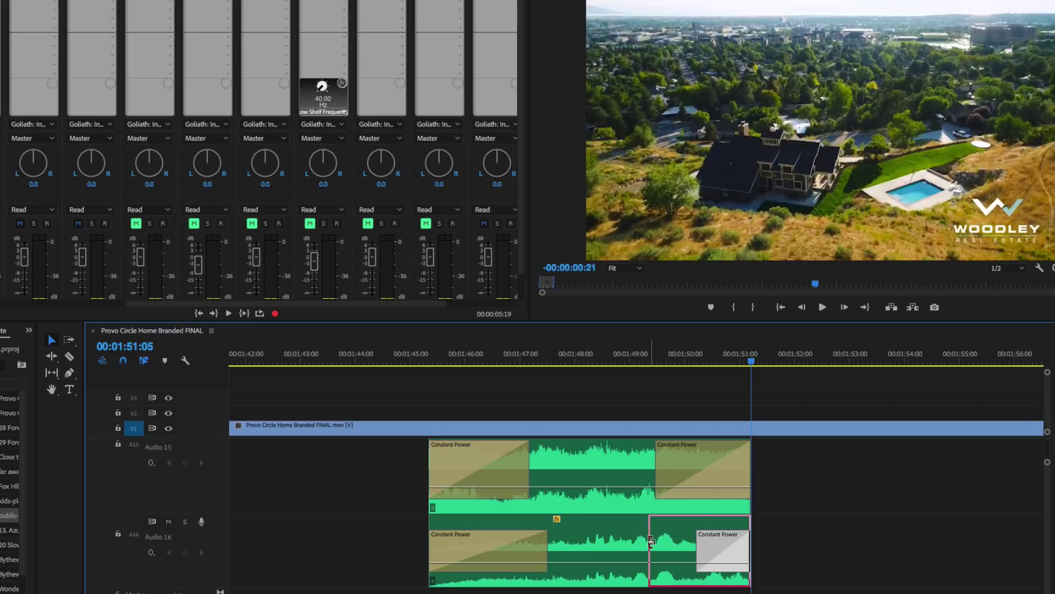
# - Lower the volumes of the Audio 15 and Audio 16 clips slightly further and listen to both from 00:01:45:06
pyautogui.click(424, 362)
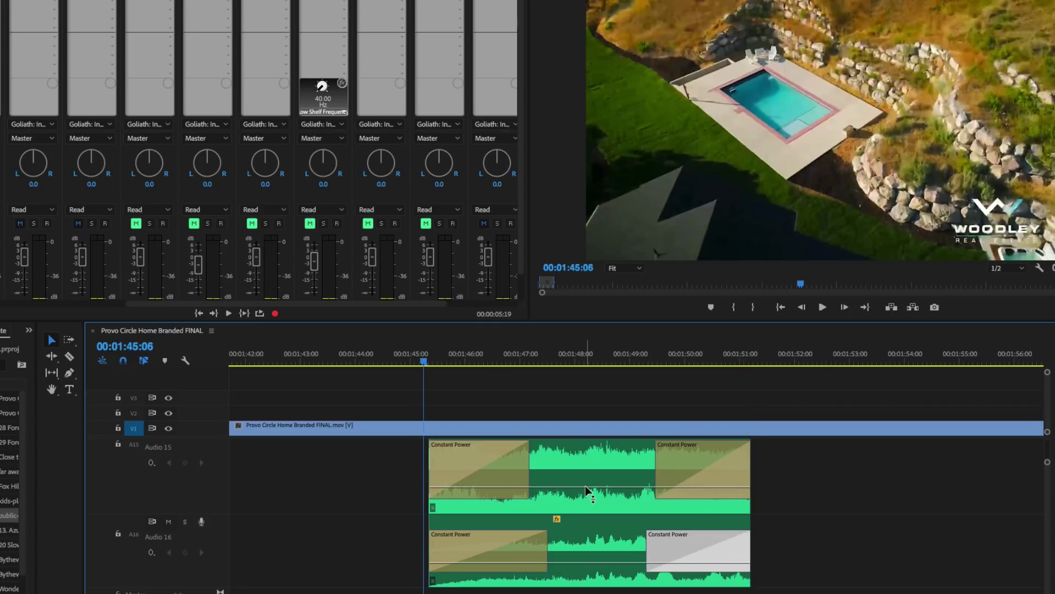
pyautogui.moveTo(586, 489); pyautogui.dragTo(586, 491)
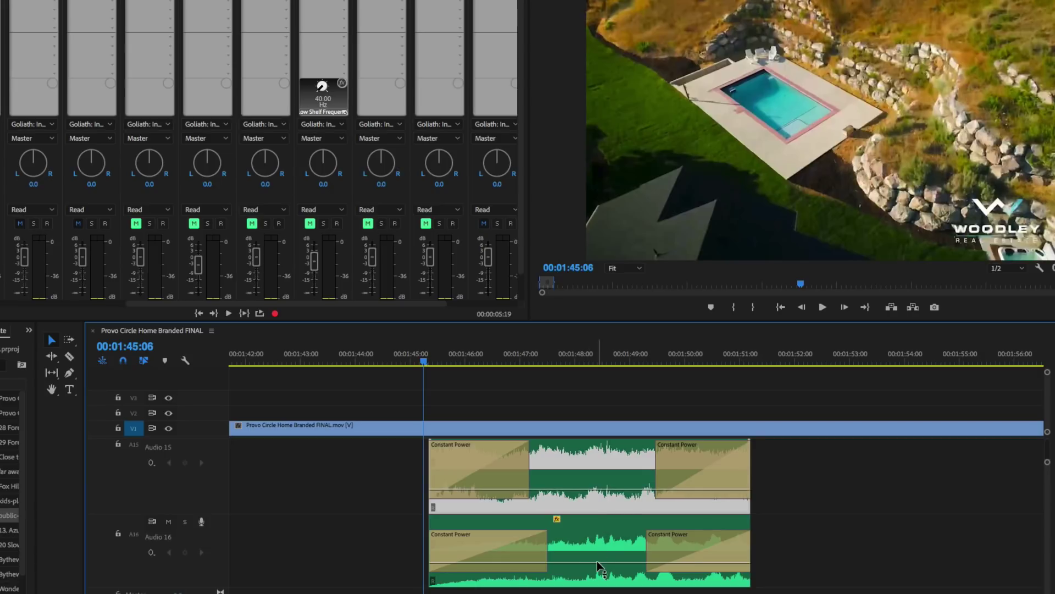
pyautogui.moveTo(598, 562); pyautogui.dragTo(597, 565)
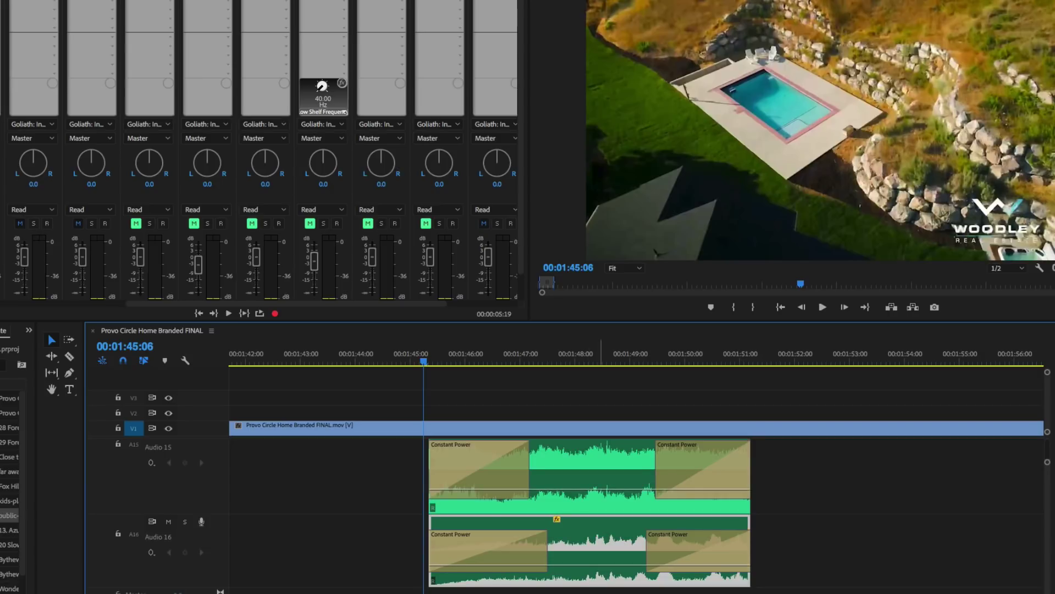
pyautogui.click(880, 503)
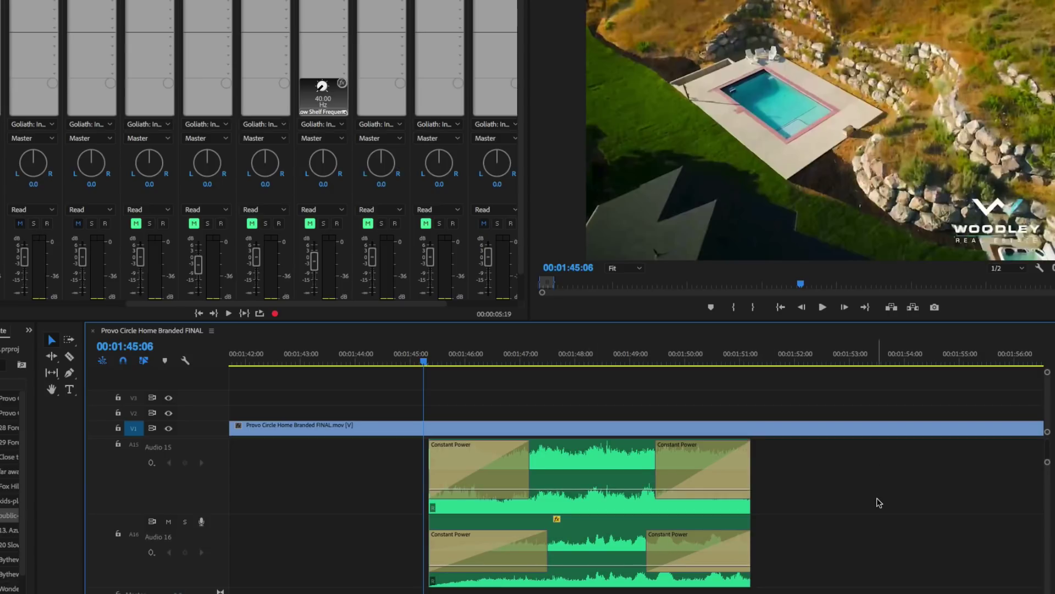
pyautogui.press('space')
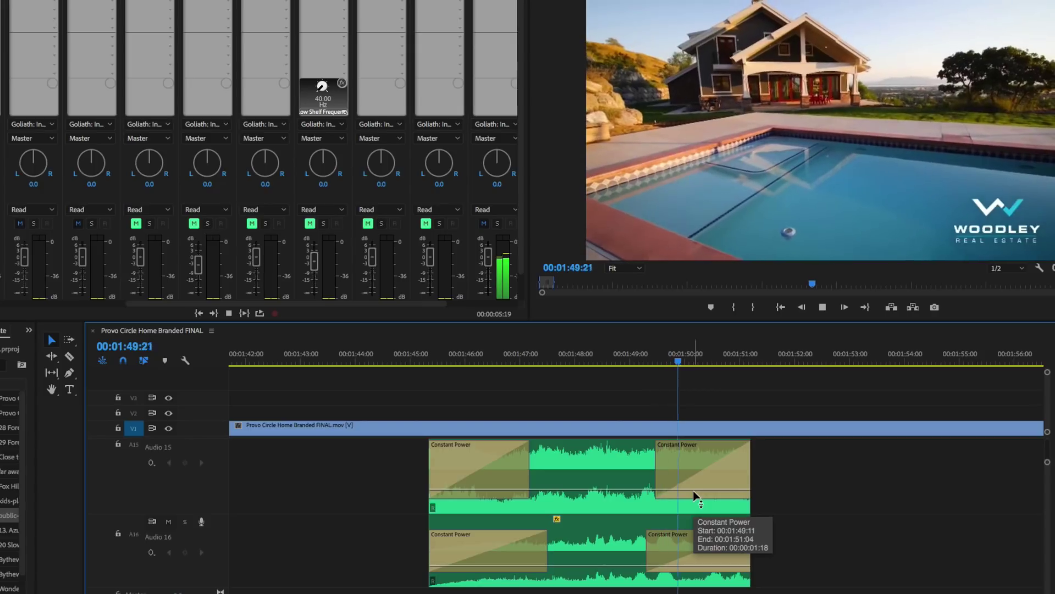
pyautogui.press('space')
# - Add a Convolution Reverb effect to the Audio 15 track in the mixer
pyautogui.click(603, 448)
pyautogui.click(598, 359)
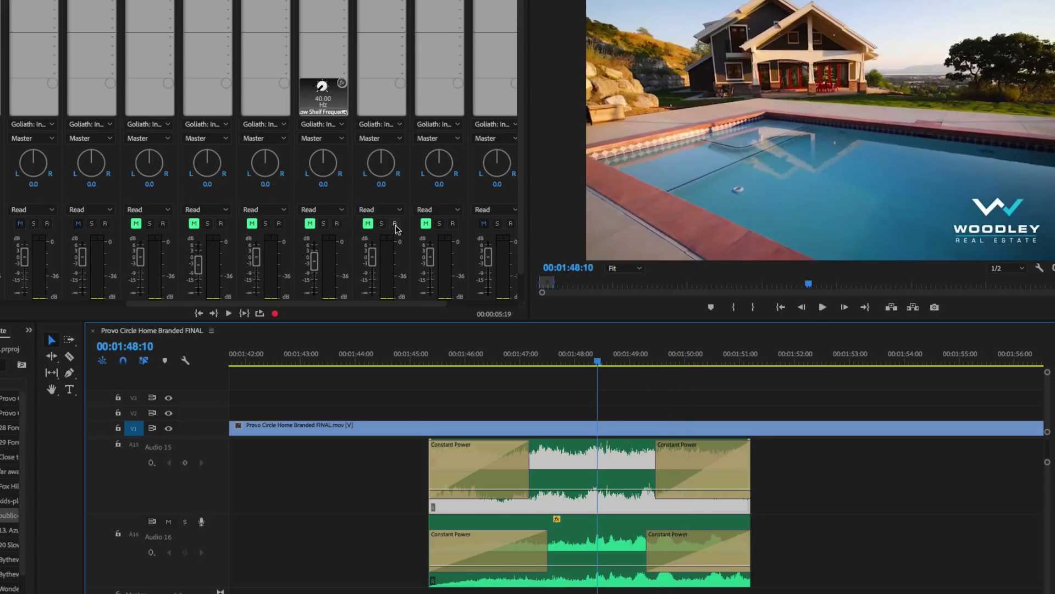
pyautogui.hscroll(5, 397, 228)
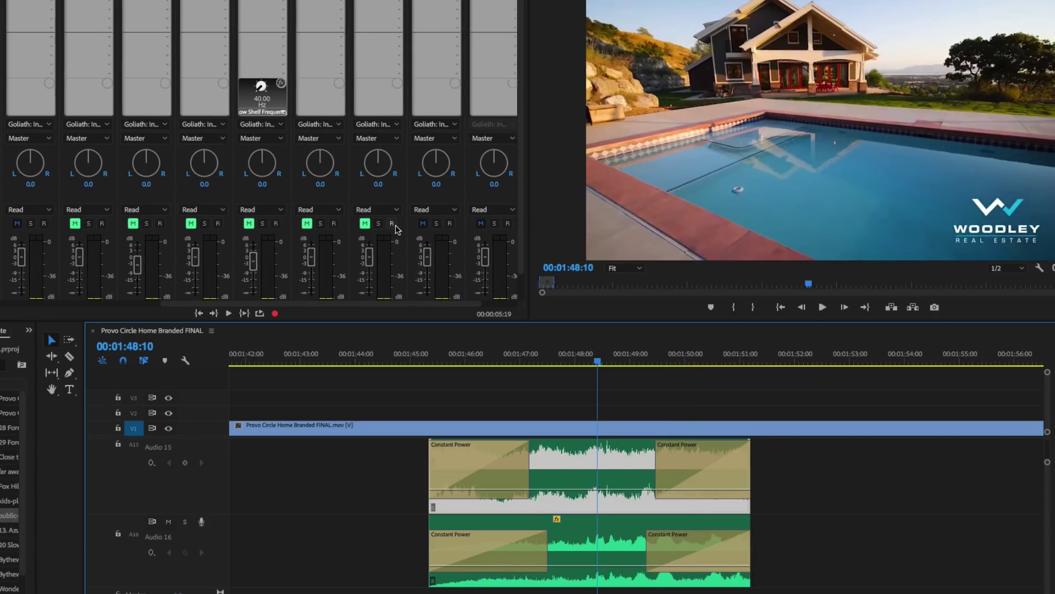
pyautogui.click(394, 18)
pyautogui.moveTo(499, 87)
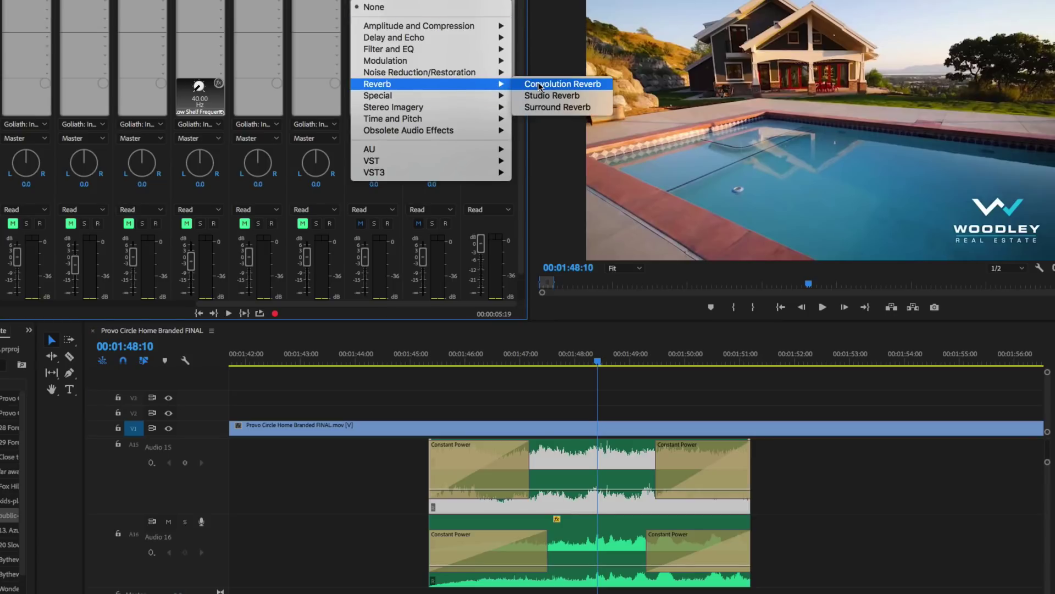
pyautogui.click(539, 85)
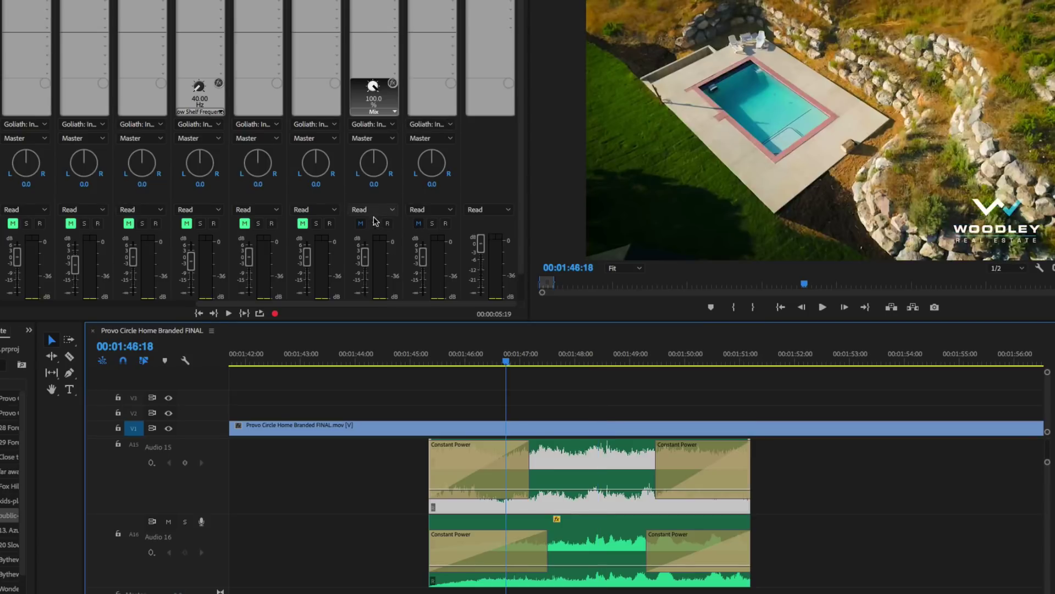
# - Solo the Audio 15 and Audio 16 tracks and set the Audio 15 reverb to the Endless Tunnel impulse with a 60% mix
pyautogui.click(373, 222)
pyautogui.press('space')
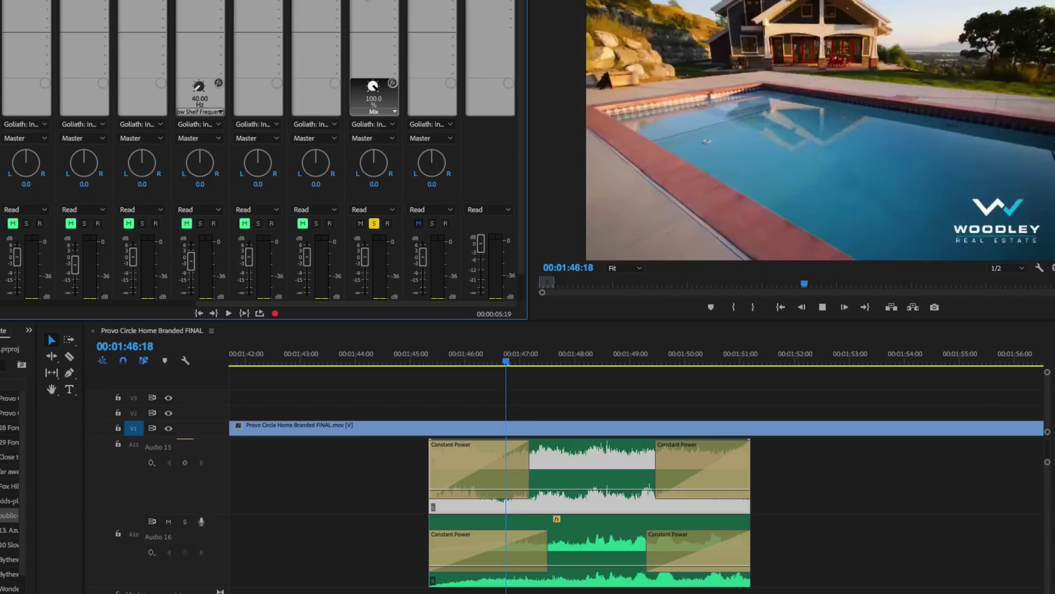
pyautogui.doubleClick(374, 97)
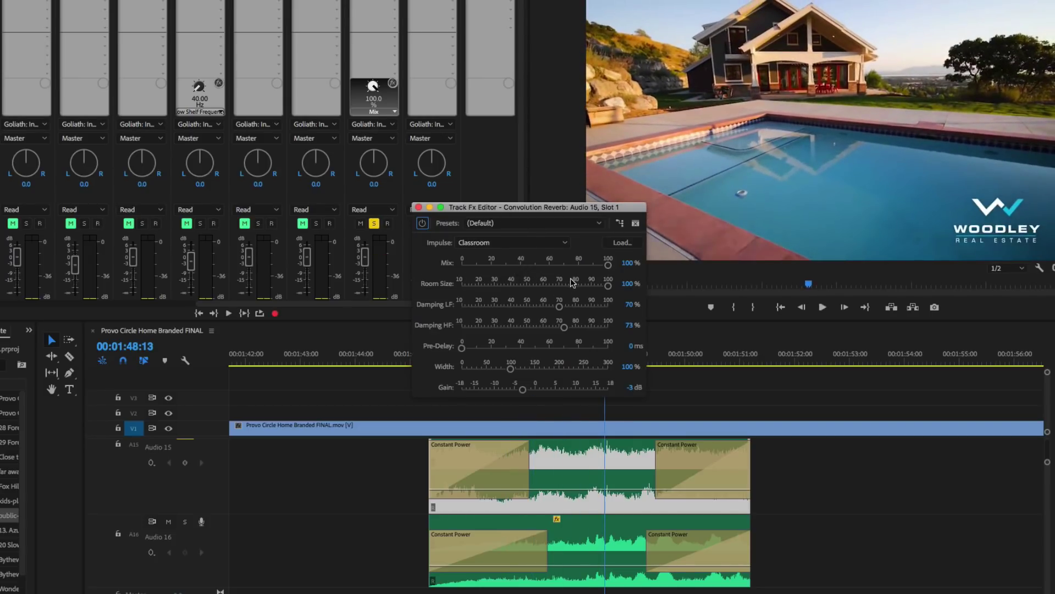
pyautogui.click(518, 242)
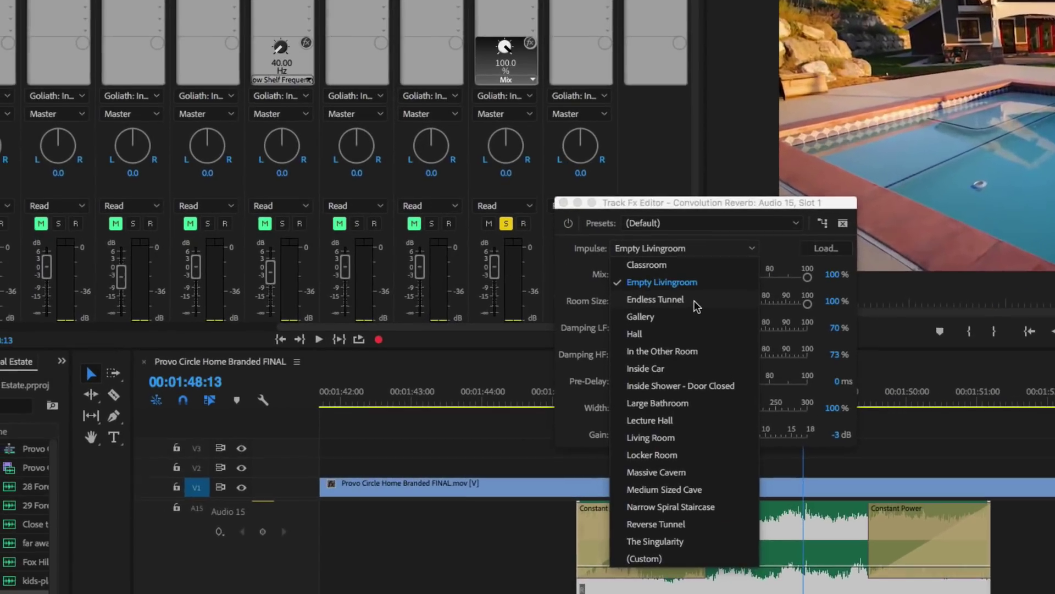
pyautogui.click(693, 300)
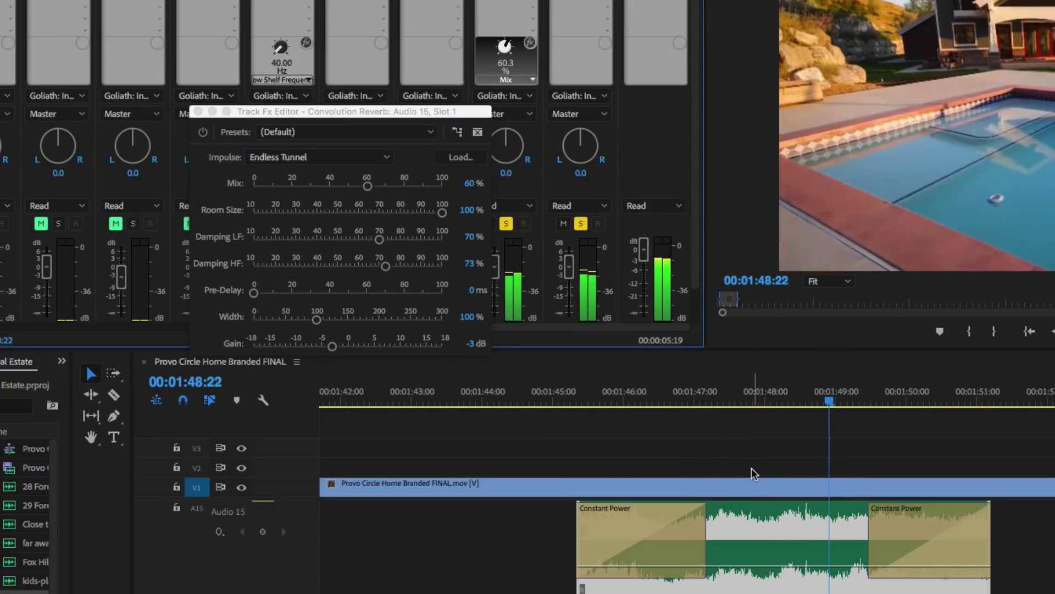
pyautogui.press('space')
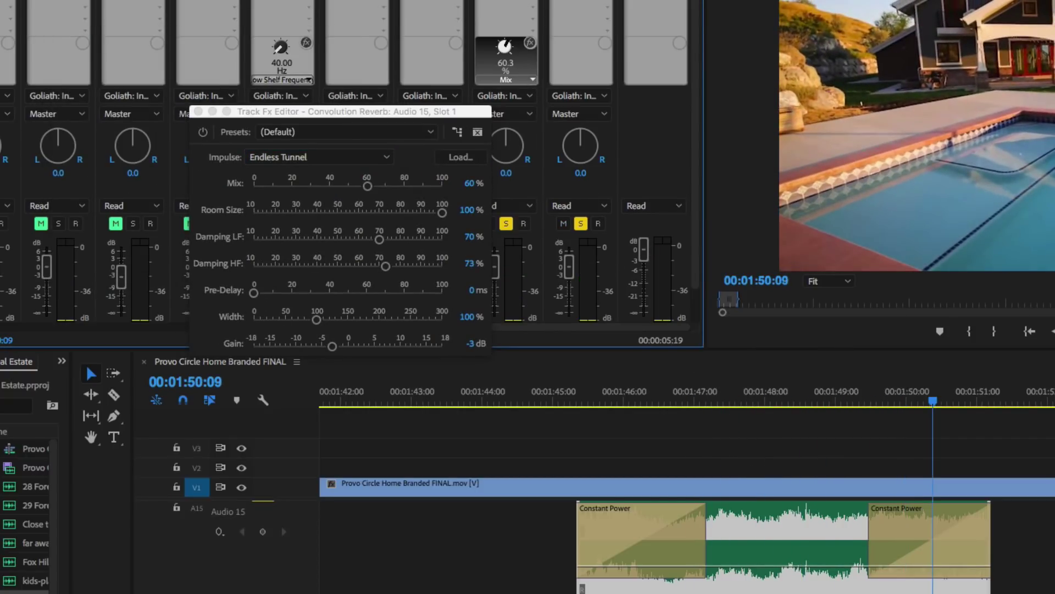
# - Add a Convolution Reverb to the Audio 16 track with the Endless Tunnel impulse and a 64% mix
pyautogui.click(646, 7)
pyautogui.moveTo(657, 45)
pyautogui.click(850, 45)
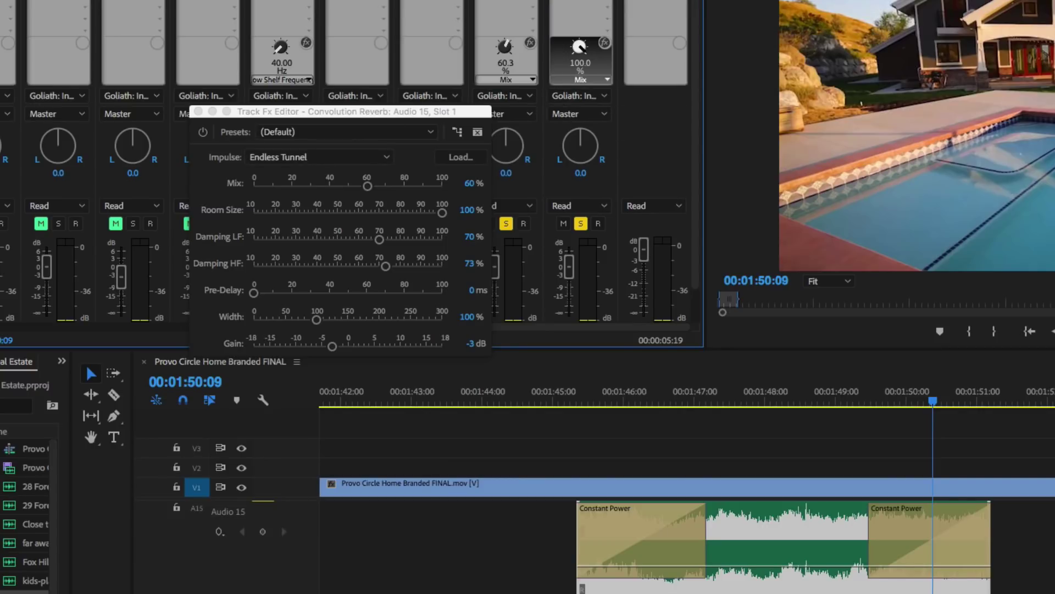
pyautogui.click(302, 158)
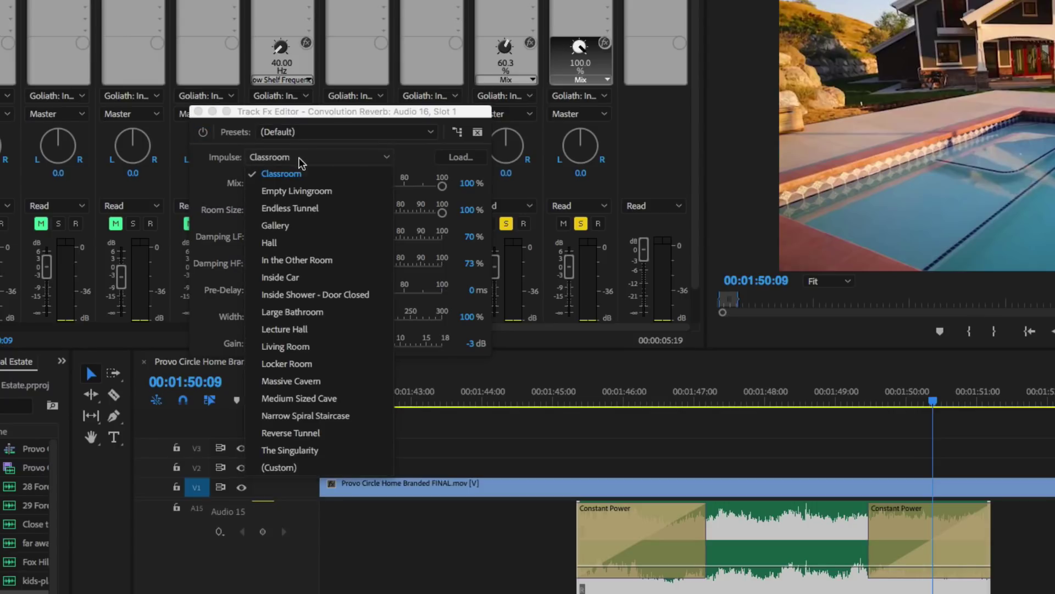
pyautogui.click(318, 208)
pyautogui.moveTo(409, 188); pyautogui.dragTo(382, 185)
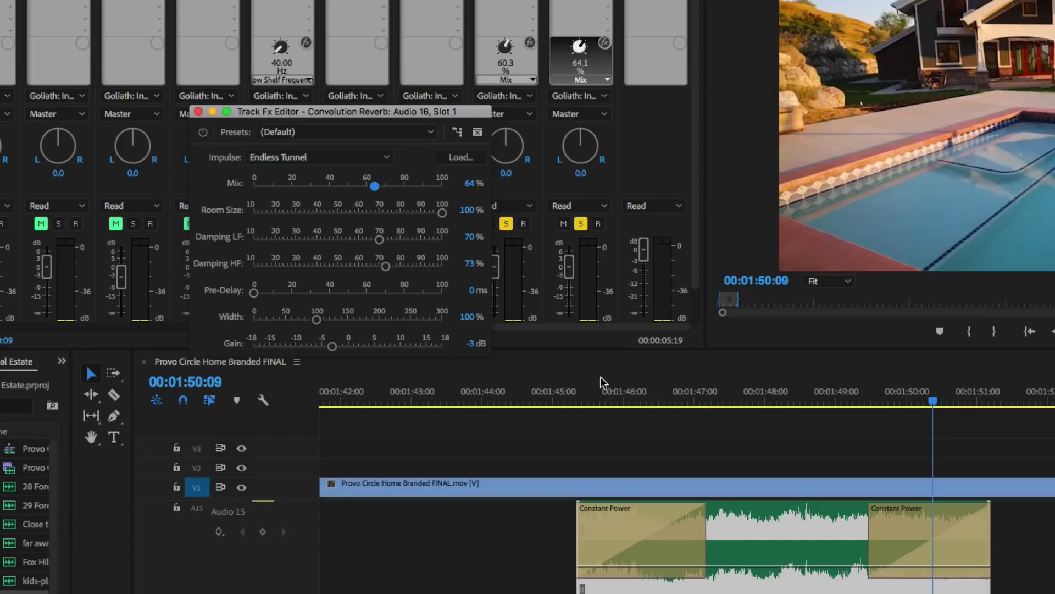
# - Play both pool sounds together, lower the Audio 16 track's fader, and close the reverb editor
pyautogui.click(681, 398)
pyautogui.press('space')
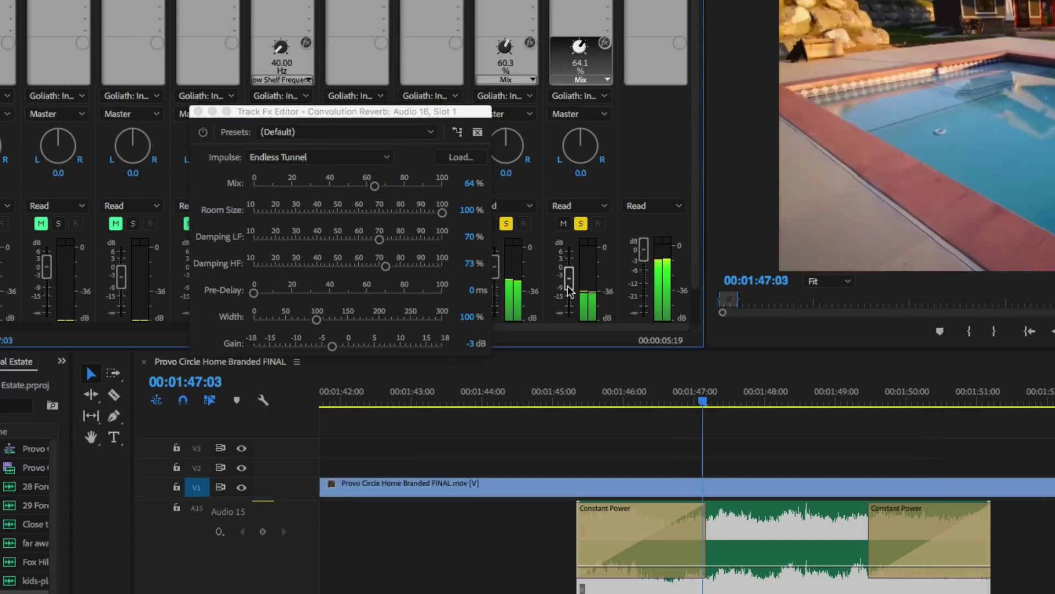
pyautogui.click(198, 111)
# - Turn off solo on Audio 15 and Audio 16, and delete the ambient clips at the pool scene
pyautogui.scroll(-4, 680, 588)
pyautogui.scroll(-3, 681, 588)
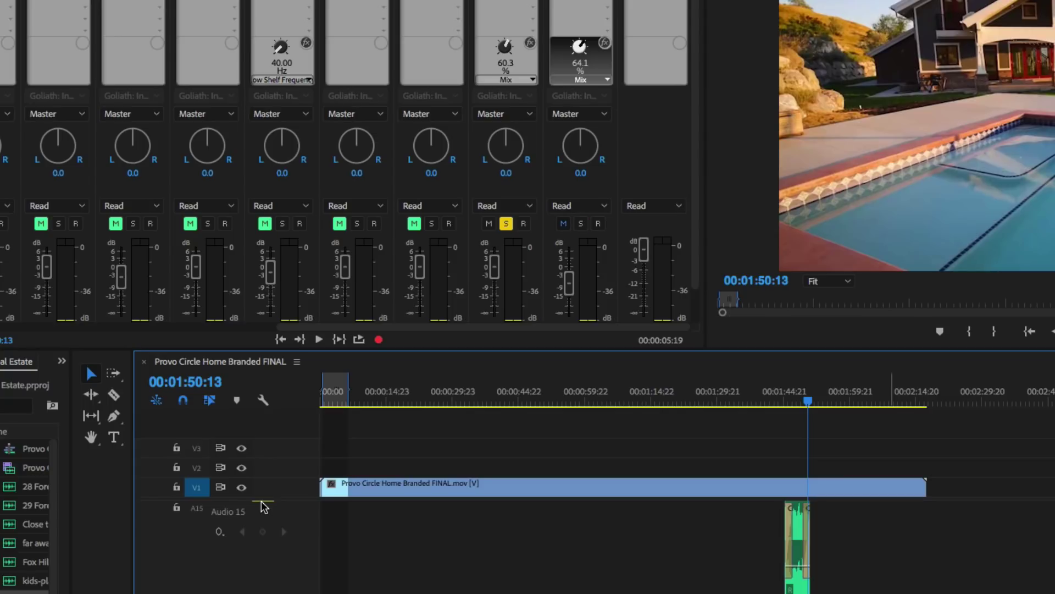
pyautogui.scroll(1, 264, 507)
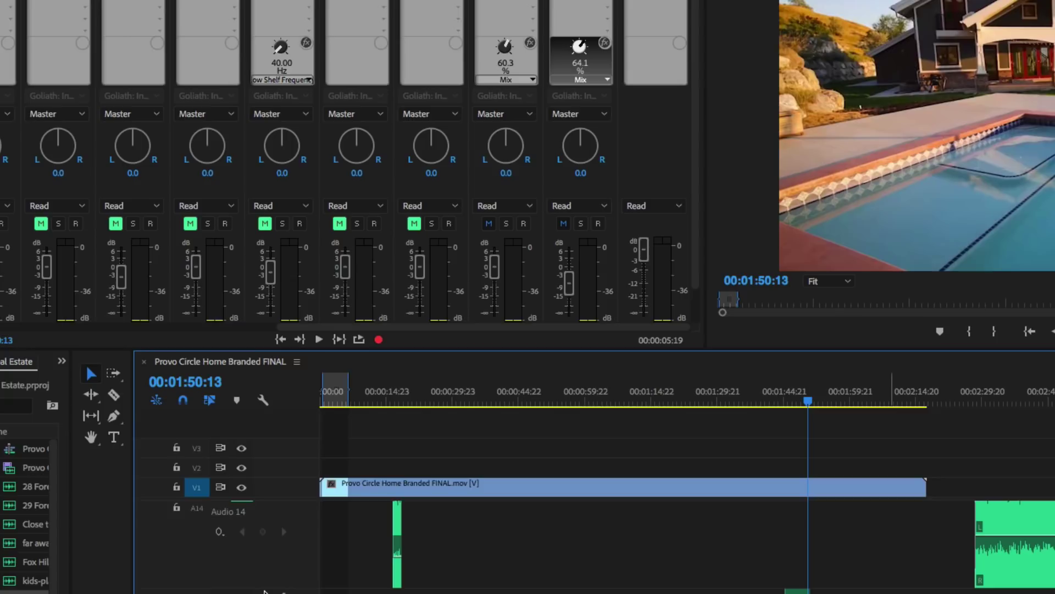
pyautogui.scroll(-3, 709, 532)
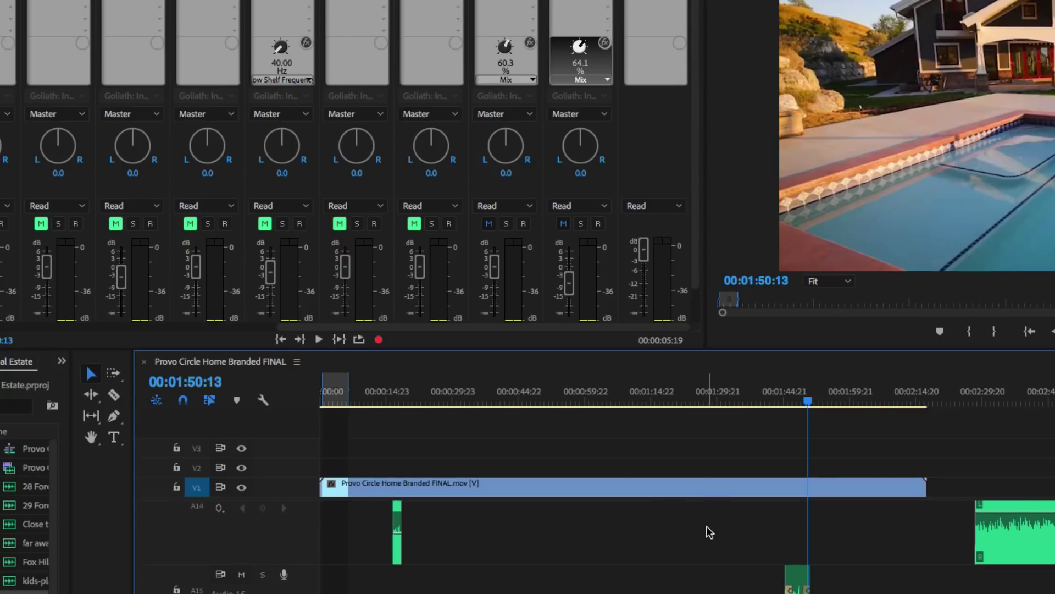
pyautogui.moveTo(741, 577); pyautogui.dragTo(815, 593)
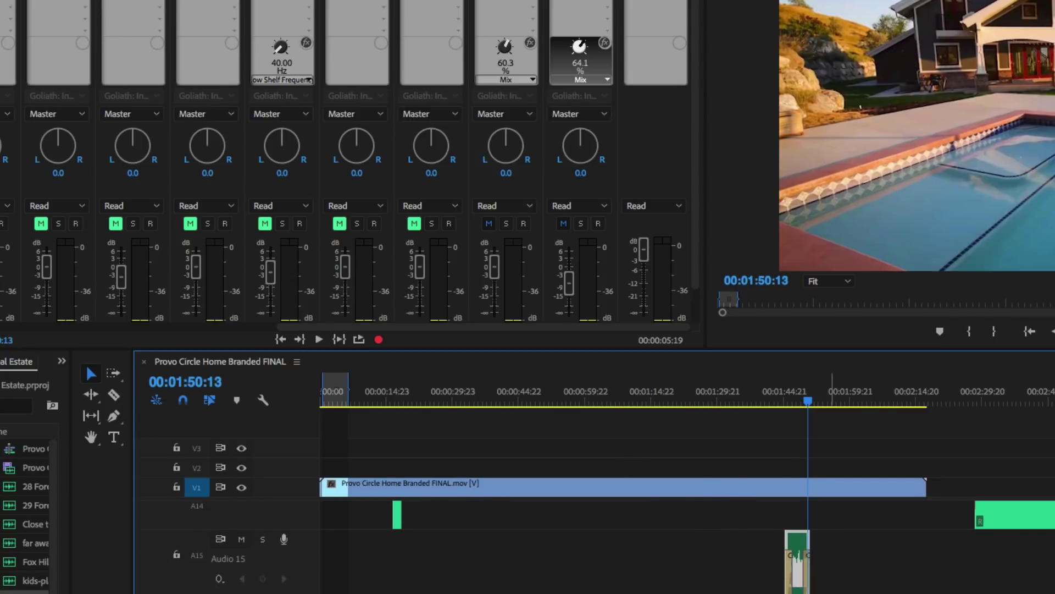
pyautogui.press('Delete')
# - Move the Audio 5 clip to start at about 00:00:05:12, solo its track, and lower the clip's volume while listening
pyautogui.scroll(10, 637, 547)
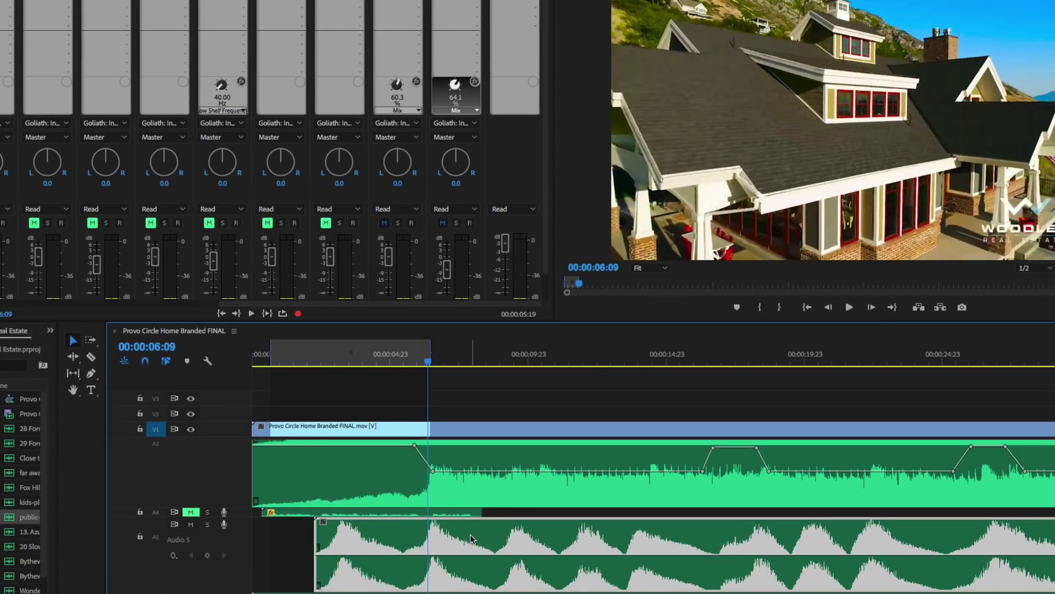
pyautogui.moveTo(471, 539); pyautogui.dragTo(546, 539)
pyautogui.click(377, 356)
pyautogui.press('space')
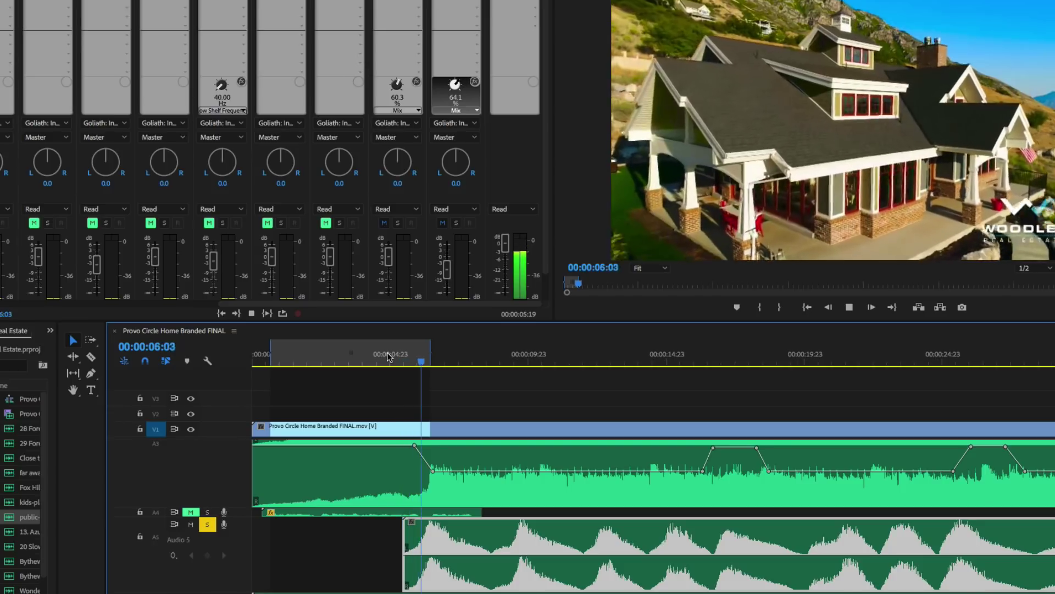
pyautogui.press('space')
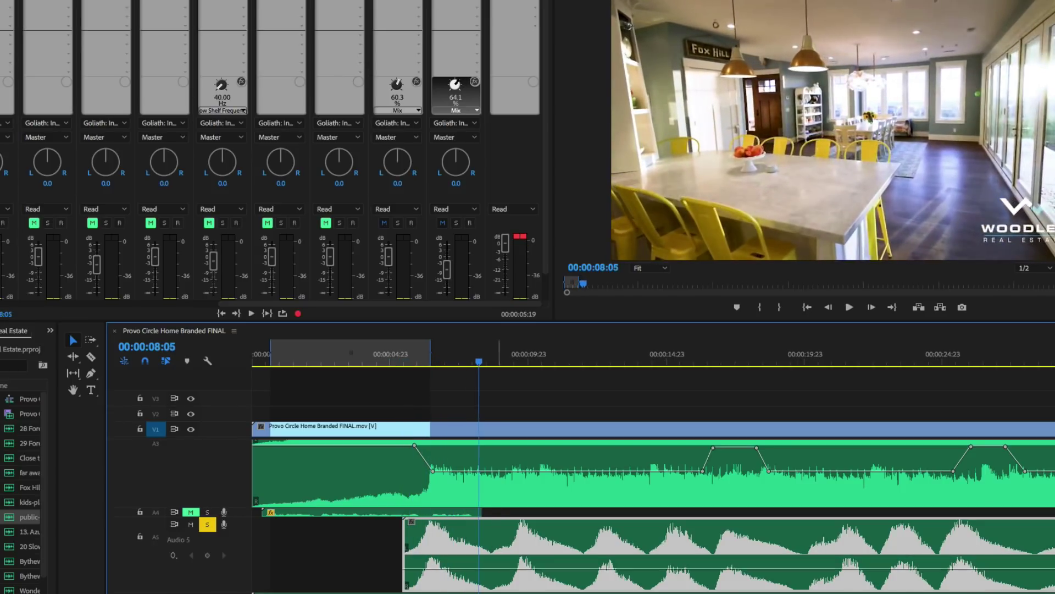
pyautogui.click(429, 367)
pyautogui.press('space')
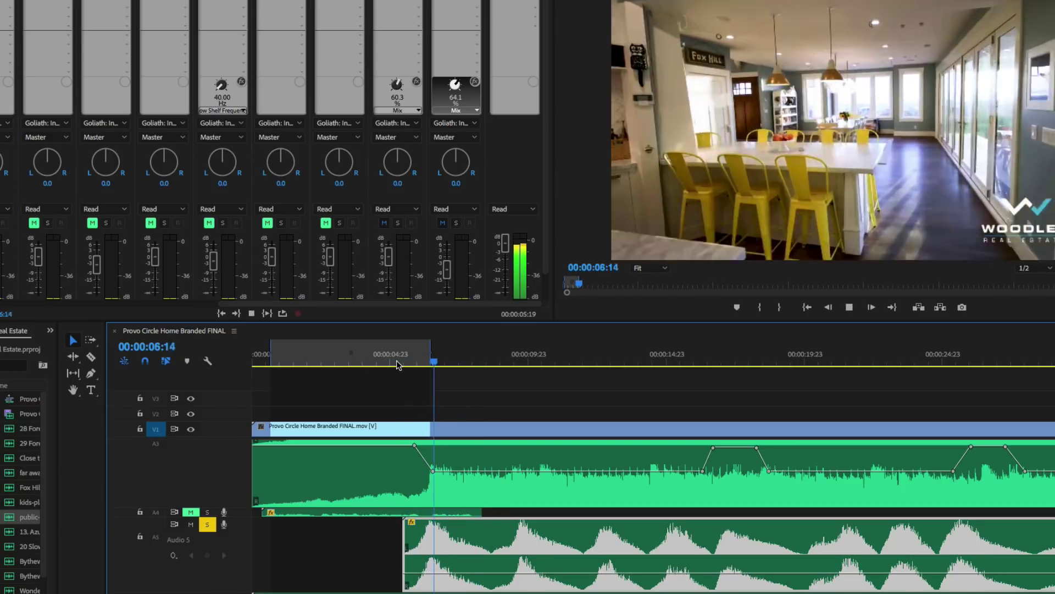
# - Cut the Audio 5 clip at 00:00:08:17 and move the remainder to start at about 00:00:14:09
pyautogui.press('space')
pyautogui.hotkey('ctrl', 'k')
pyautogui.moveTo(498, 541); pyautogui.dragTo(673, 548)
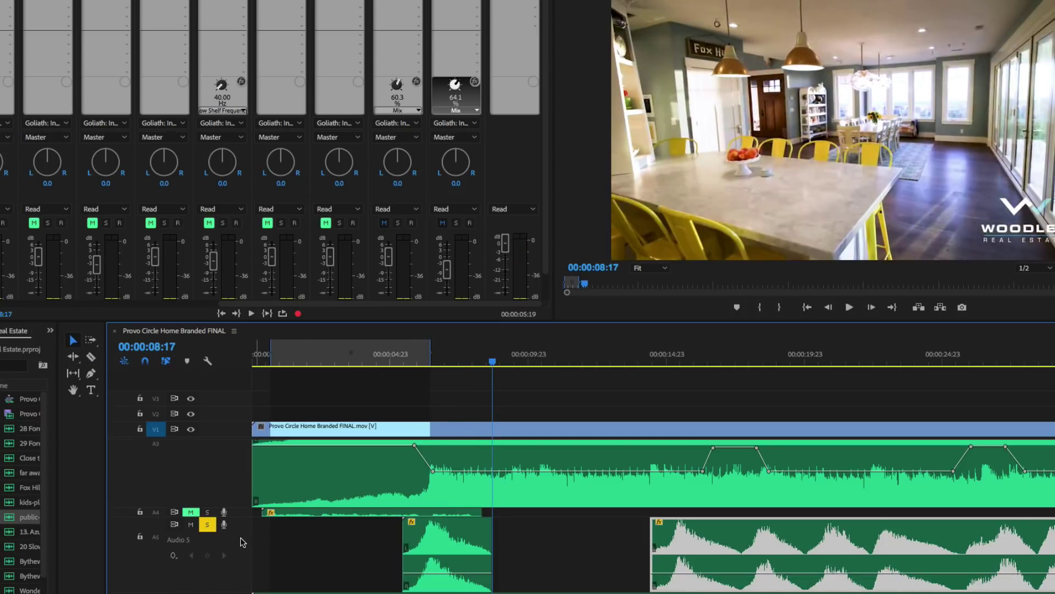
# - Add a Parametric Equalizer to the Audio 5 track in the mixer and open its settings
pyautogui.scroll(5, 187, 78)
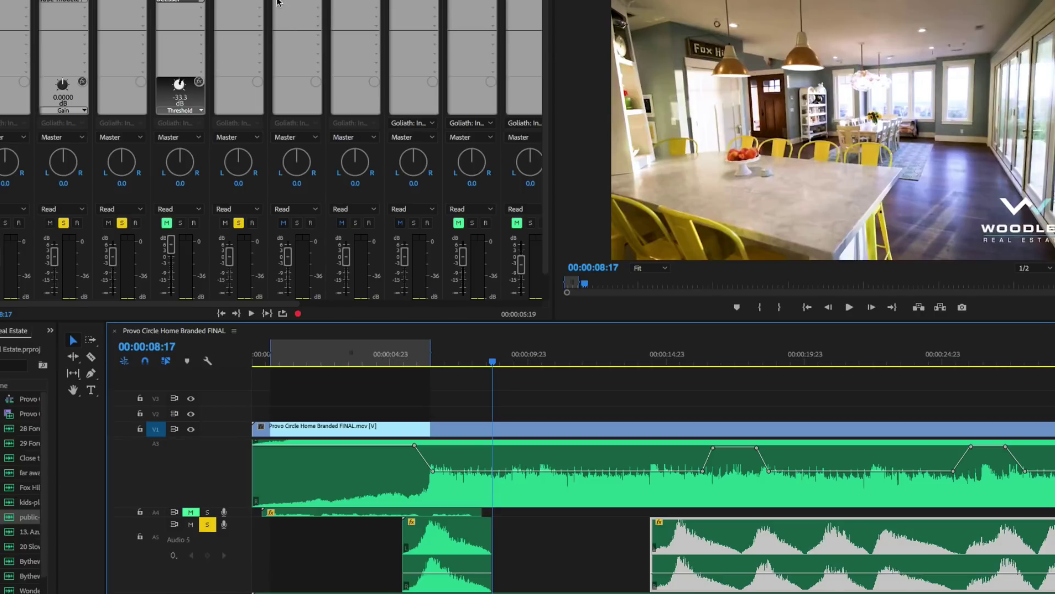
pyautogui.click(237, 5)
pyautogui.moveTo(253, 47)
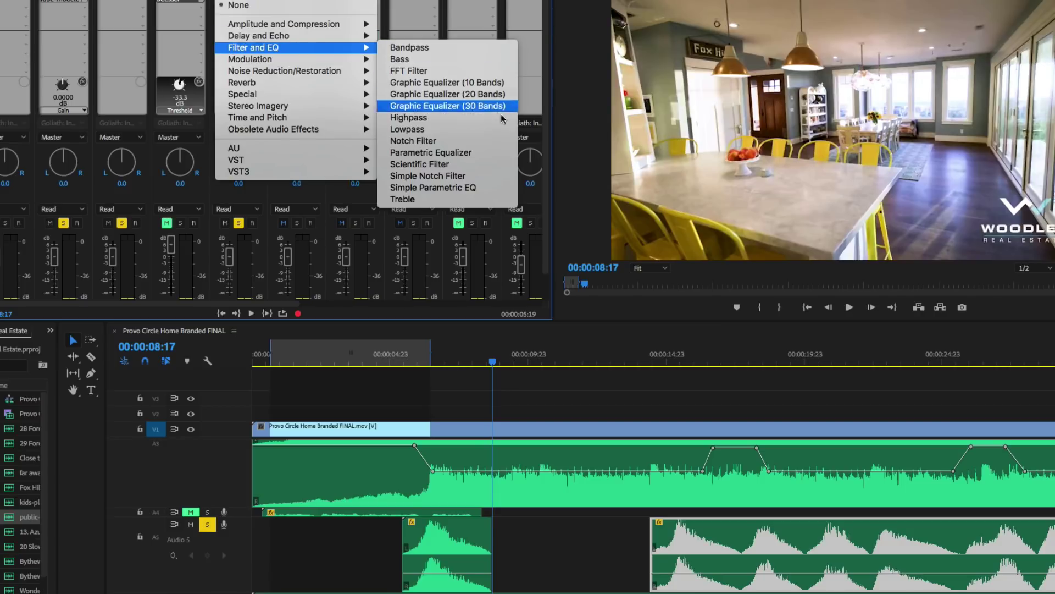
pyautogui.click(484, 153)
pyautogui.click(385, 356)
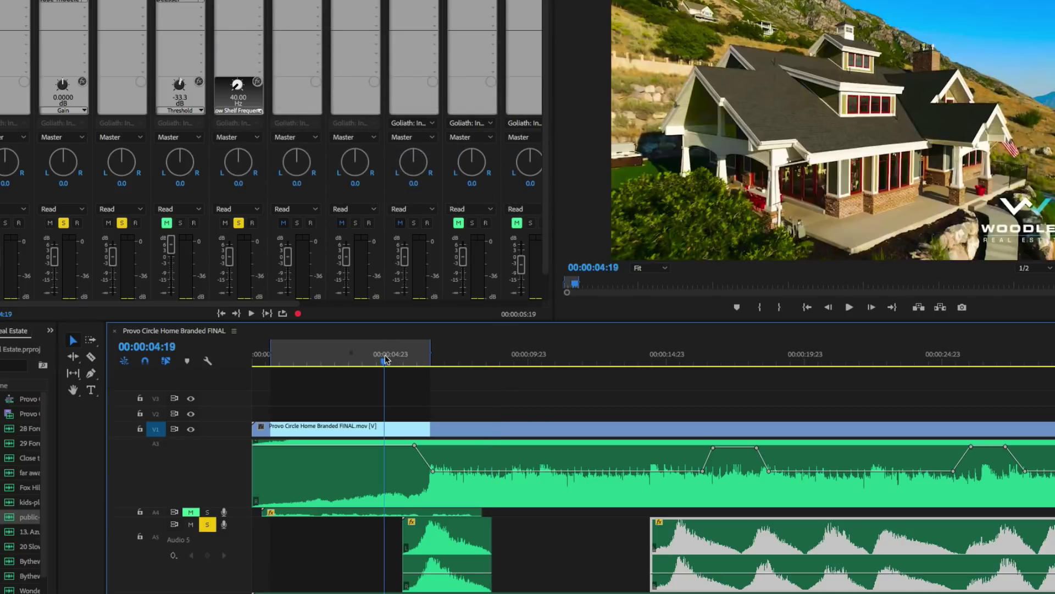
pyautogui.doubleClick(238, 1)
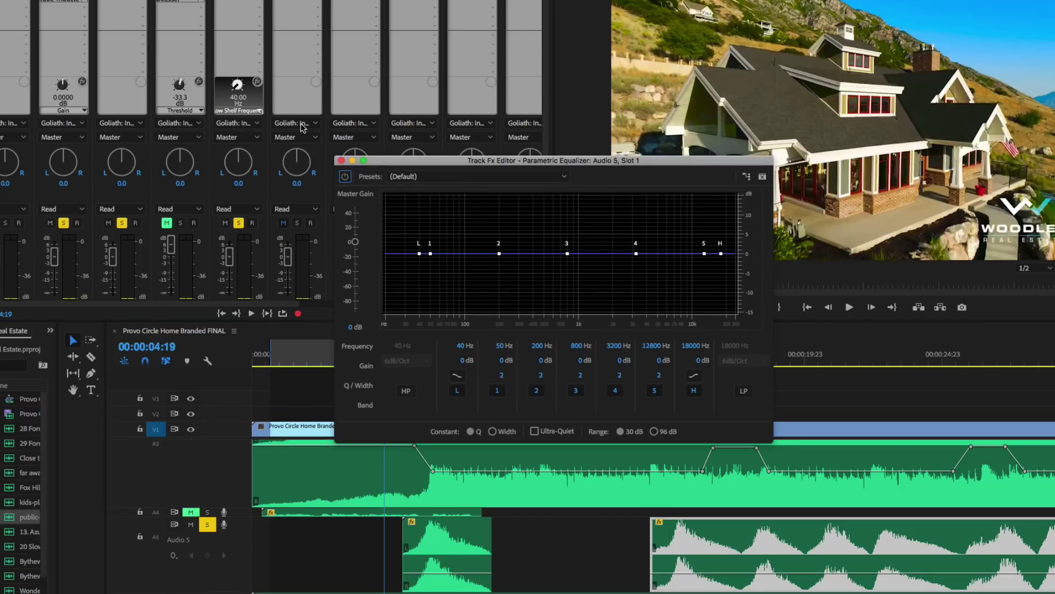
# - Set the Audio 5 equalizer's high shelf to 1228 Hz and -7.4 dB while playing the transition into the kitchen
pyautogui.moveTo(721, 254); pyautogui.dragTo(608, 277)
pyautogui.press('space')
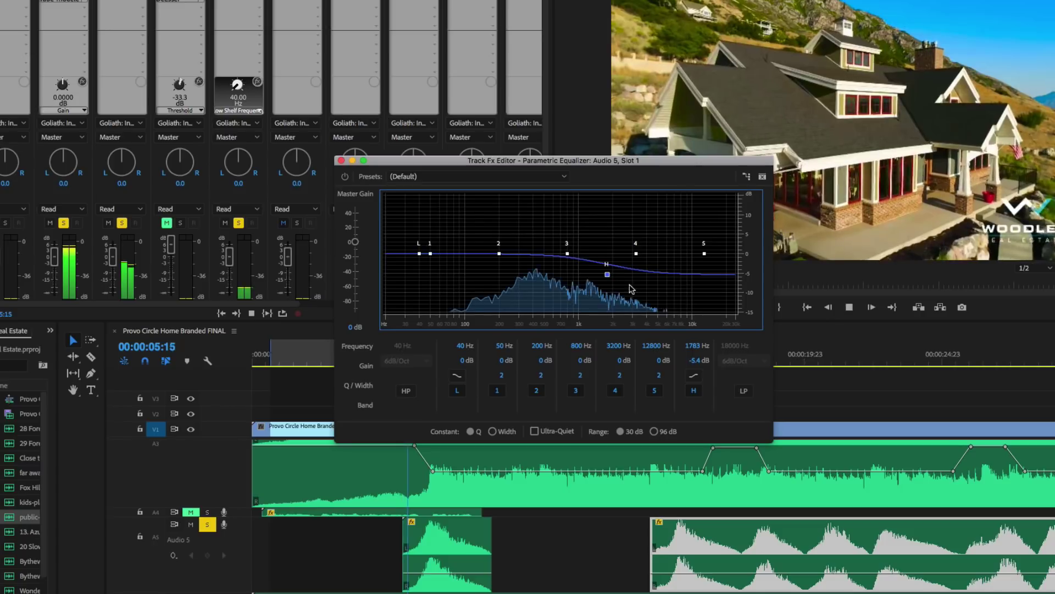
pyautogui.press('space')
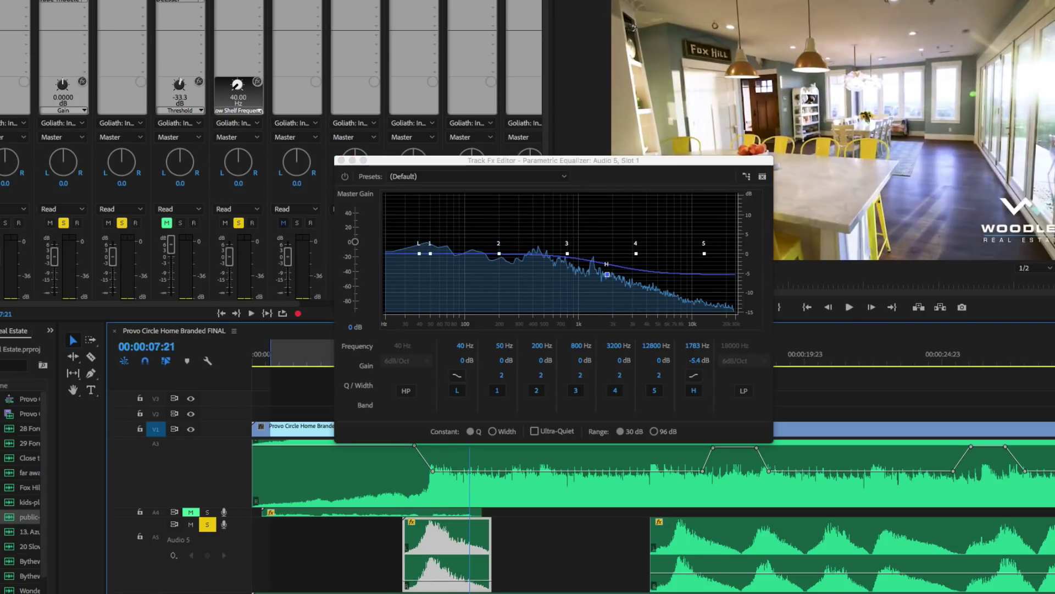
pyautogui.moveTo(607, 275); pyautogui.dragTo(588, 282)
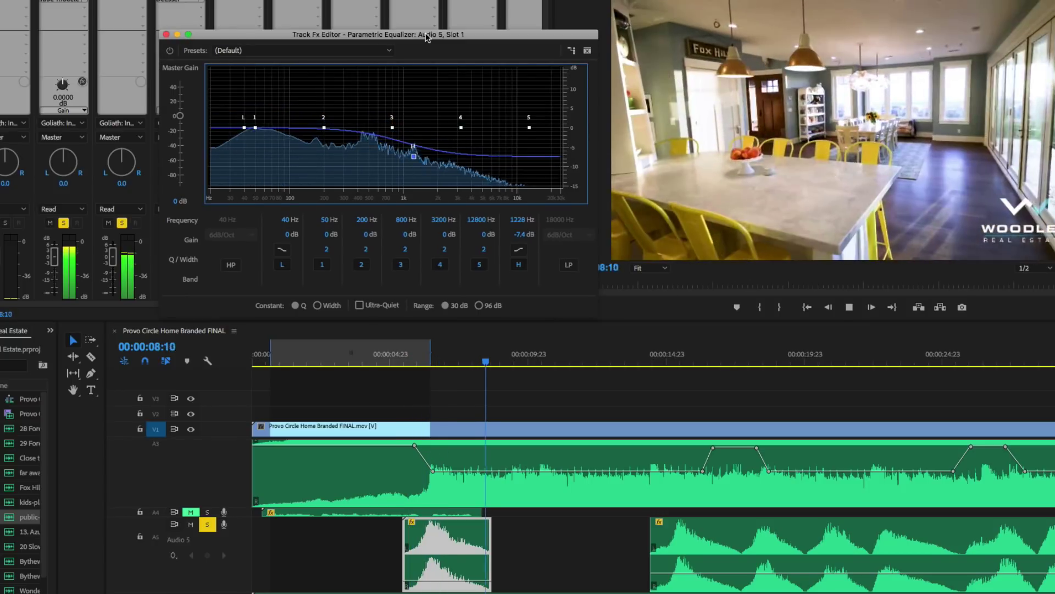
pyautogui.press('space')
# - Compare the Audio 5 sound with the equalizer bypassed and enabled, leave it enabled, and close its editor
pyautogui.click(172, 51)
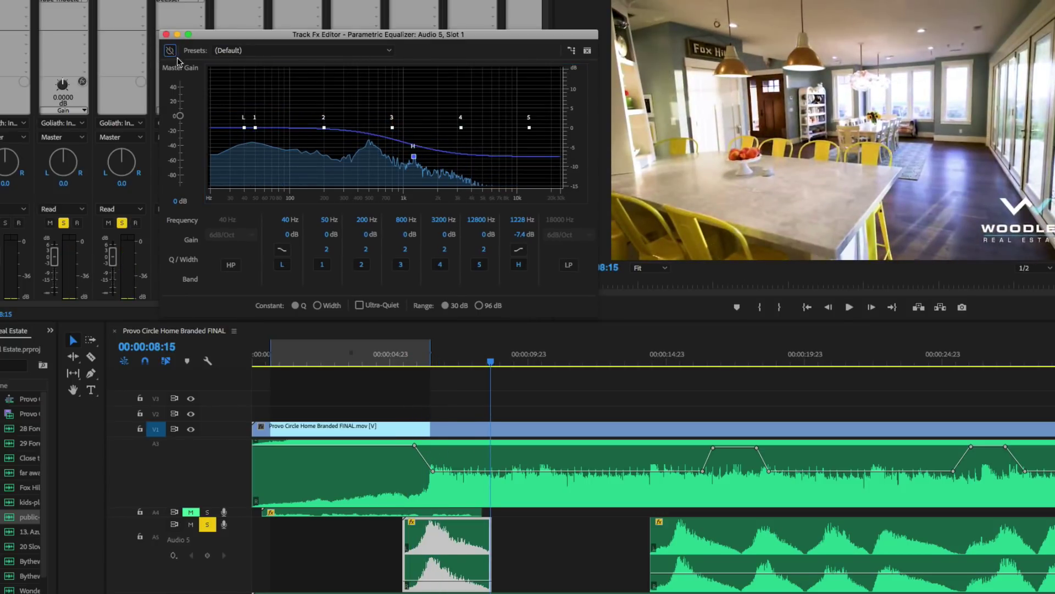
pyautogui.click(397, 357)
pyautogui.press('space')
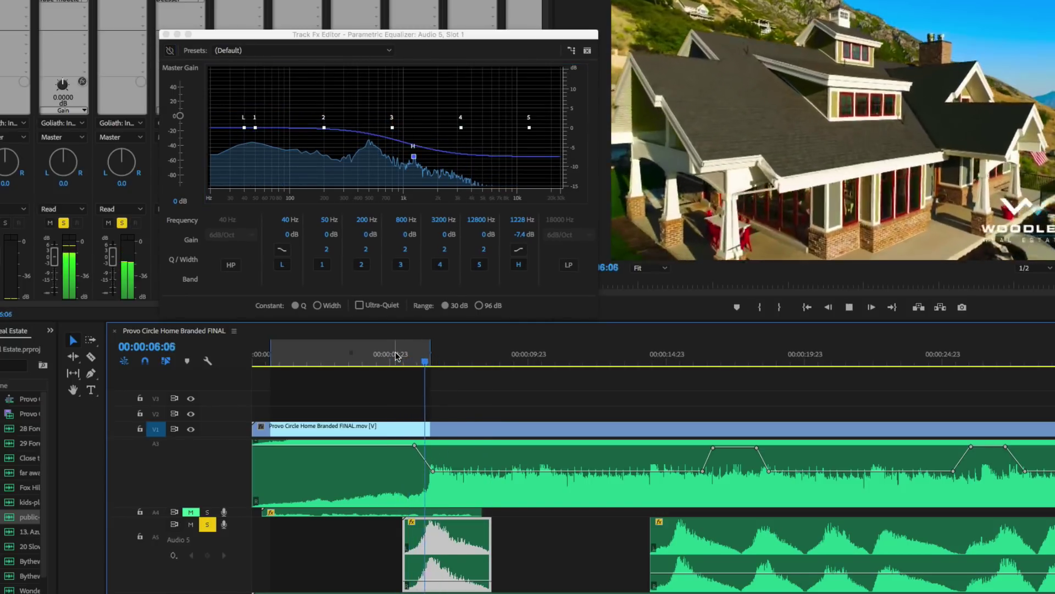
pyautogui.press('space')
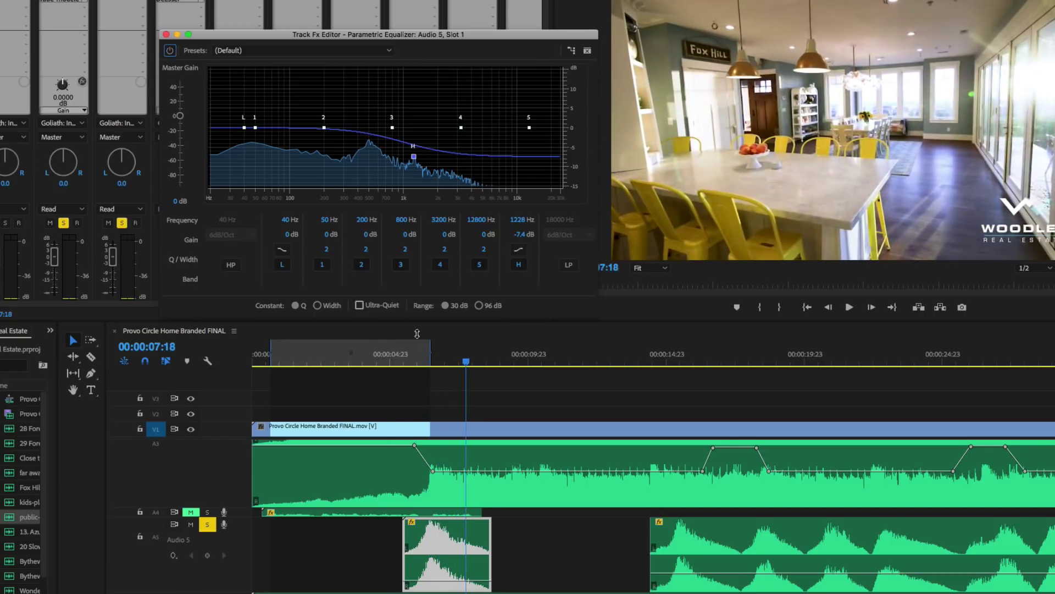
pyautogui.click(389, 362)
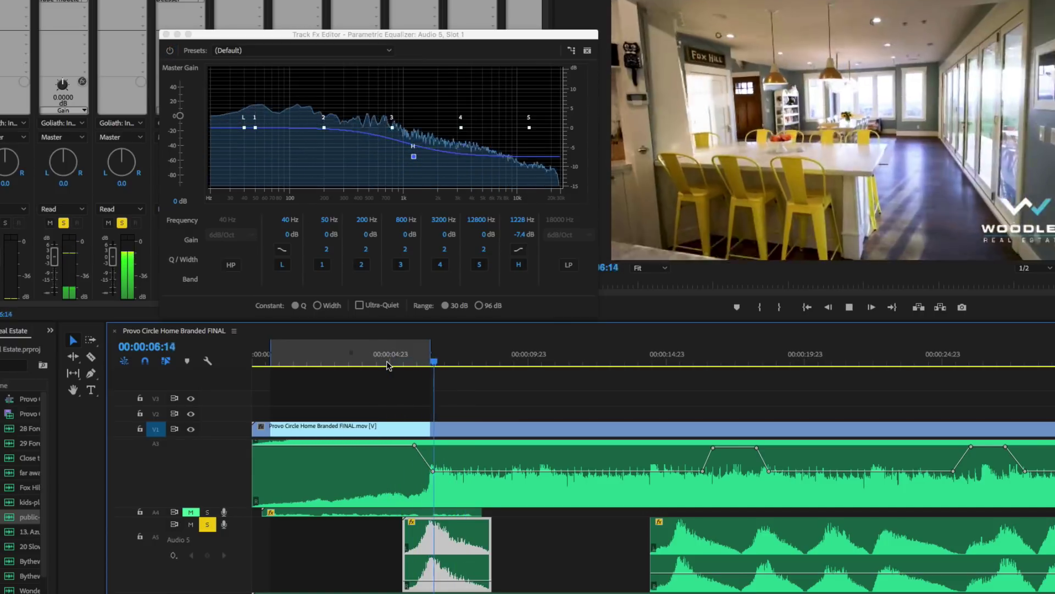
pyautogui.press('space')
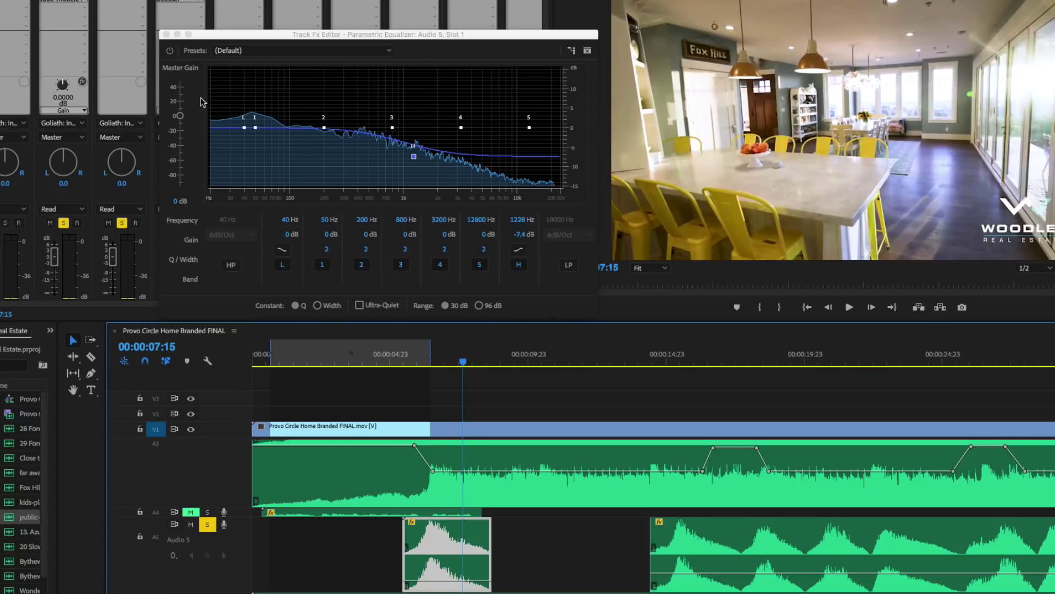
pyautogui.click(166, 34)
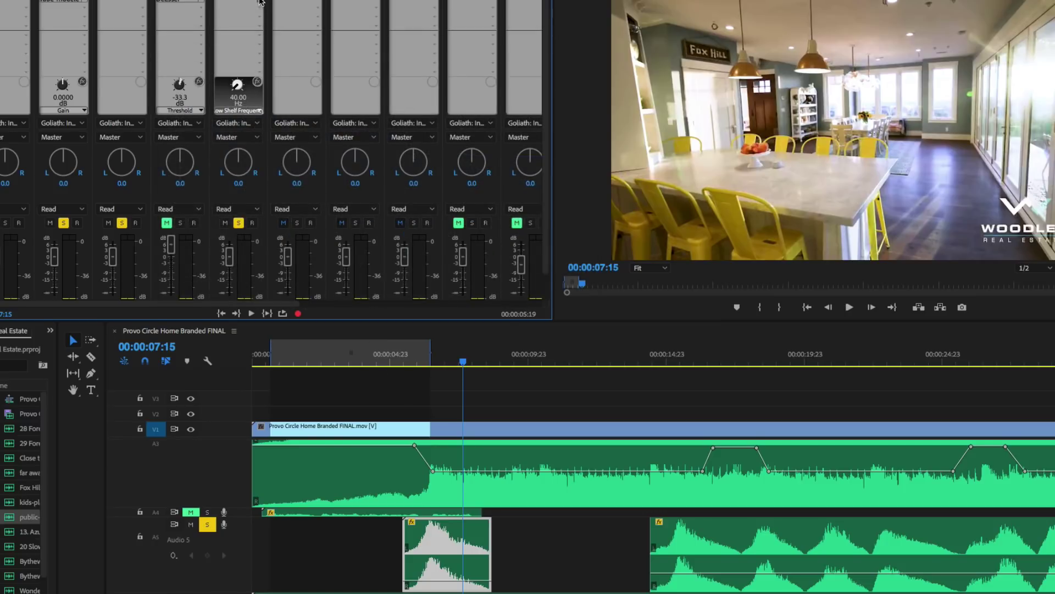
# - Add a Convolution Reverb as the second effect on Audio 5 and choose the Empty Livingroom impulse
pyautogui.click(394, 362)
pyautogui.doubleClick(245, 2)
pyautogui.click(531, 245)
pyautogui.click(525, 269)
pyautogui.moveTo(531, 208); pyautogui.dragTo(407, 56)
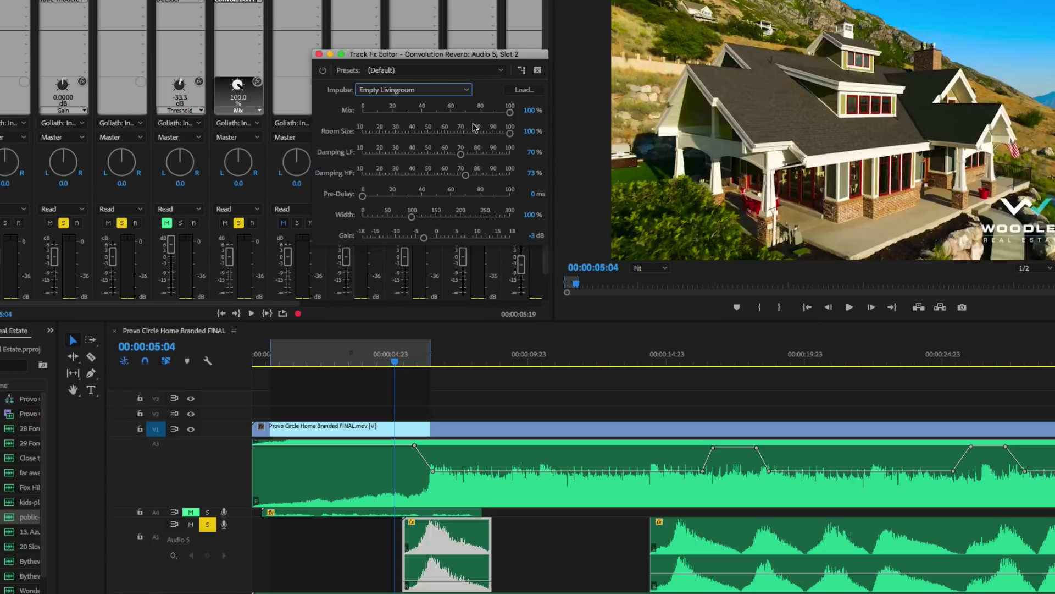
# - Set the Audio 5 reverb's mix to 60% and replay the sound from 00:00:04:12
pyautogui.press('space')
pyautogui.moveTo(447, 113)
pyautogui.mouseDown()
pyautogui.moveTo(434, 113)
pyautogui.moveTo(451, 113)
pyautogui.mouseUp()
pyautogui.press('space')
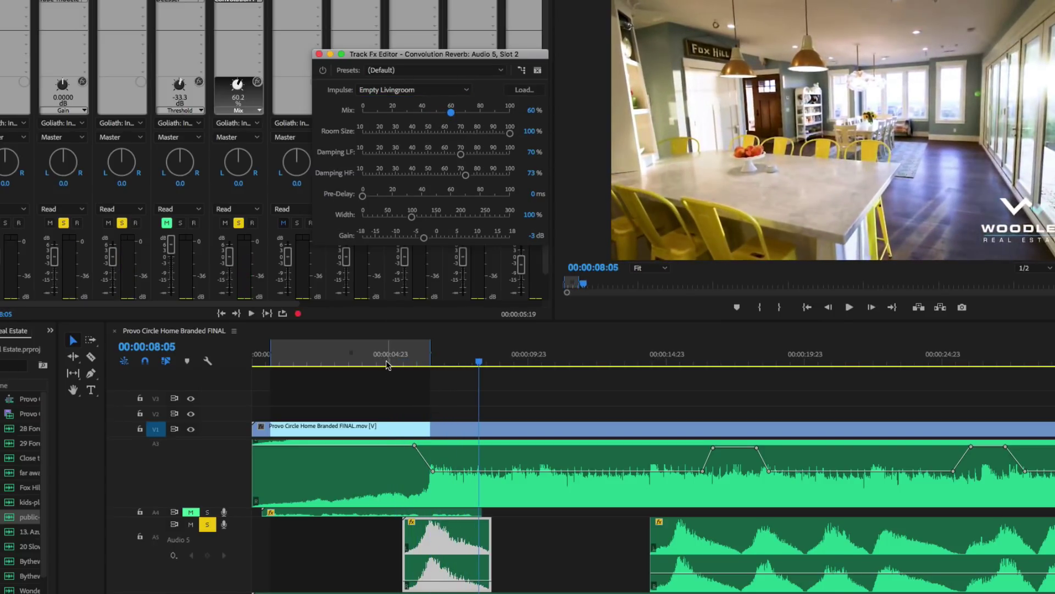
pyautogui.click(377, 364)
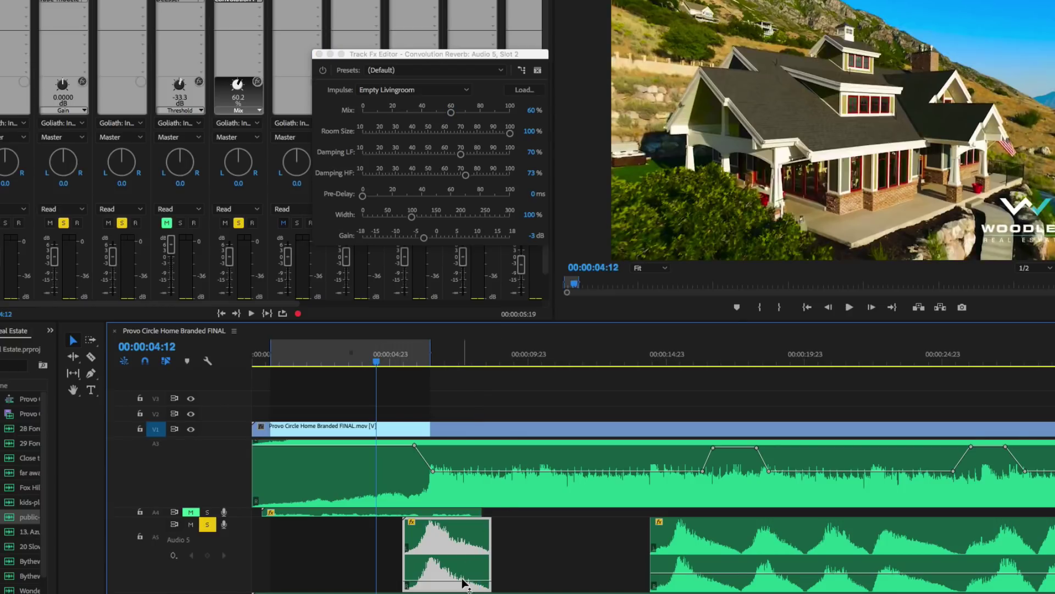
pyautogui.press('space')
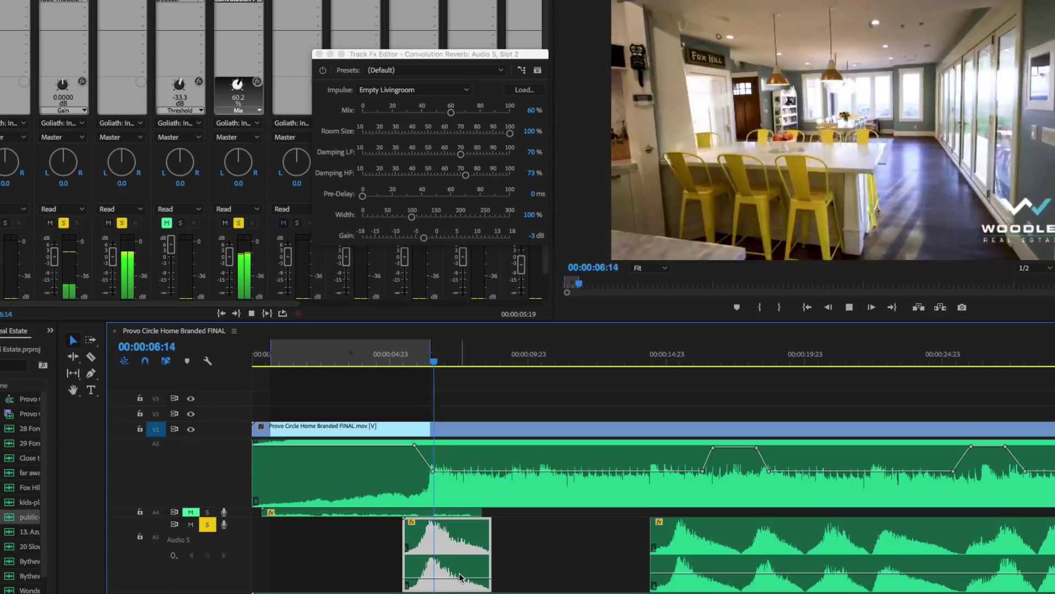
# - Place a single whoosh on Audio 5 at the cut to the exterior pool shot near 00:00:44:08 and play it
pyautogui.press('space')
pyautogui.scroll(-4, 467, 427)
pyautogui.moveTo(363, 353); pyautogui.dragTo(886, 360)
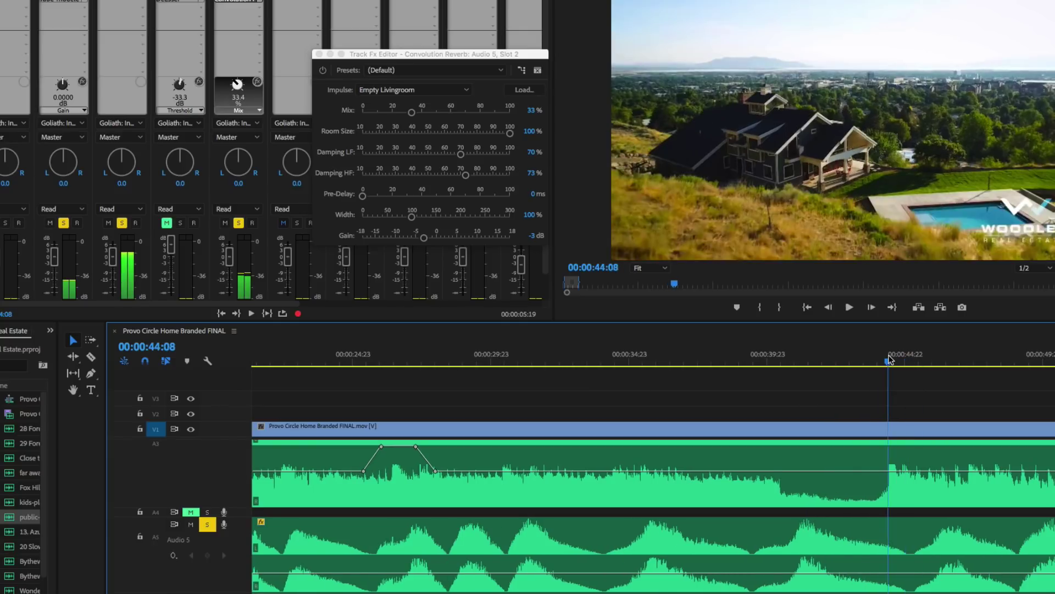
pyautogui.click(914, 538)
pyautogui.click(841, 365)
pyautogui.press('space')
pyautogui.hotkey('ctrl', 'z')
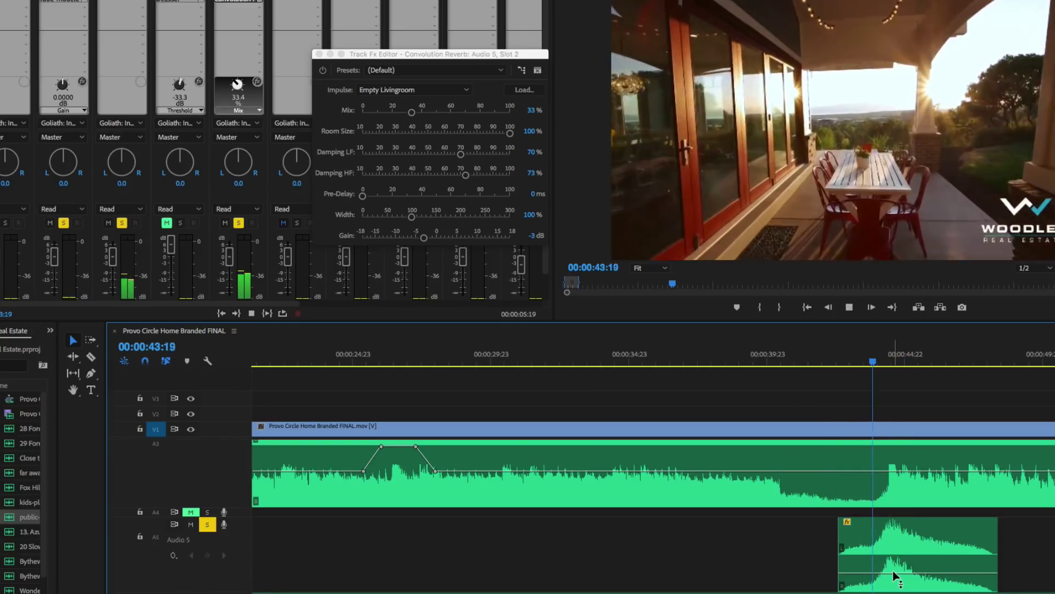
# - Shift the whoosh slightly earlier so its peak meets the cut to the pool shot, and replay the transition
pyautogui.moveTo(896, 575); pyautogui.dragTo(889, 544)
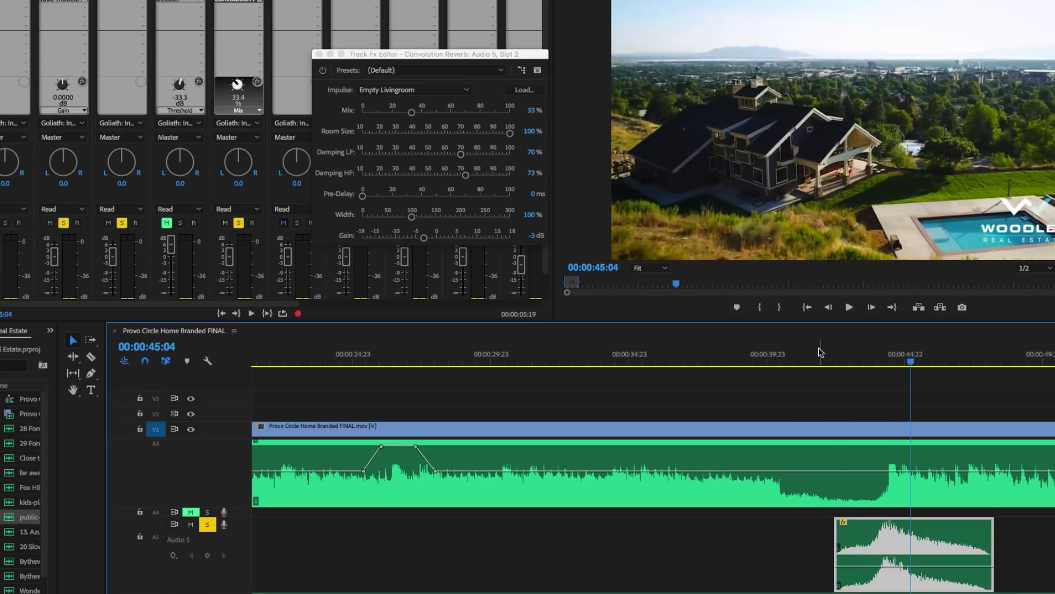
pyautogui.click(817, 349)
pyautogui.press('space')
# - Extend the whoosh clip to uncover more of its recording, retrim it to another whoosh aligned with the cut, and replay it
pyautogui.scroll(-3, 735, 556)
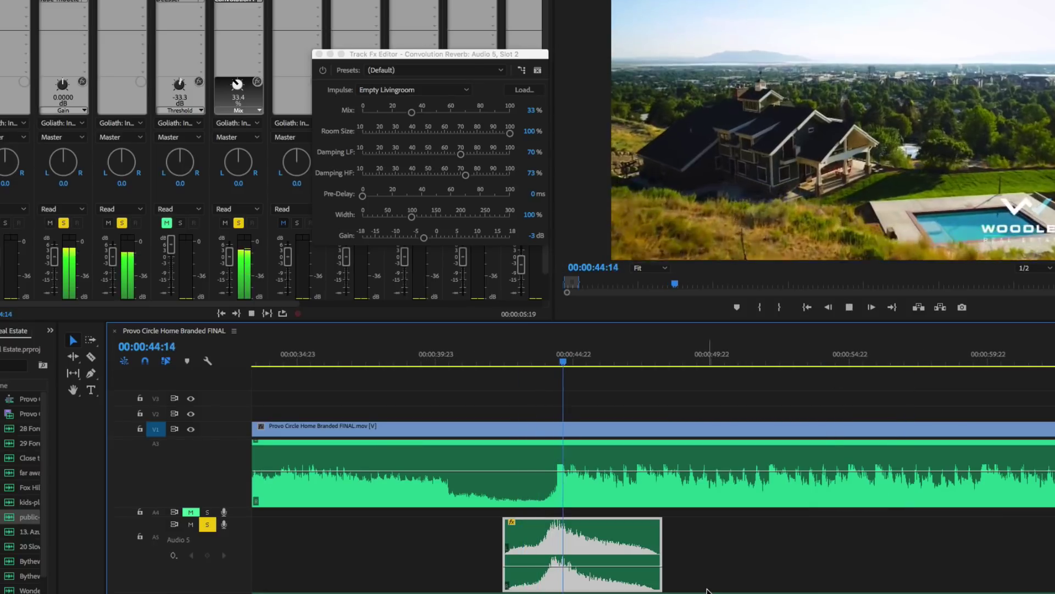
pyautogui.moveTo(662, 555); pyautogui.dragTo(878, 578)
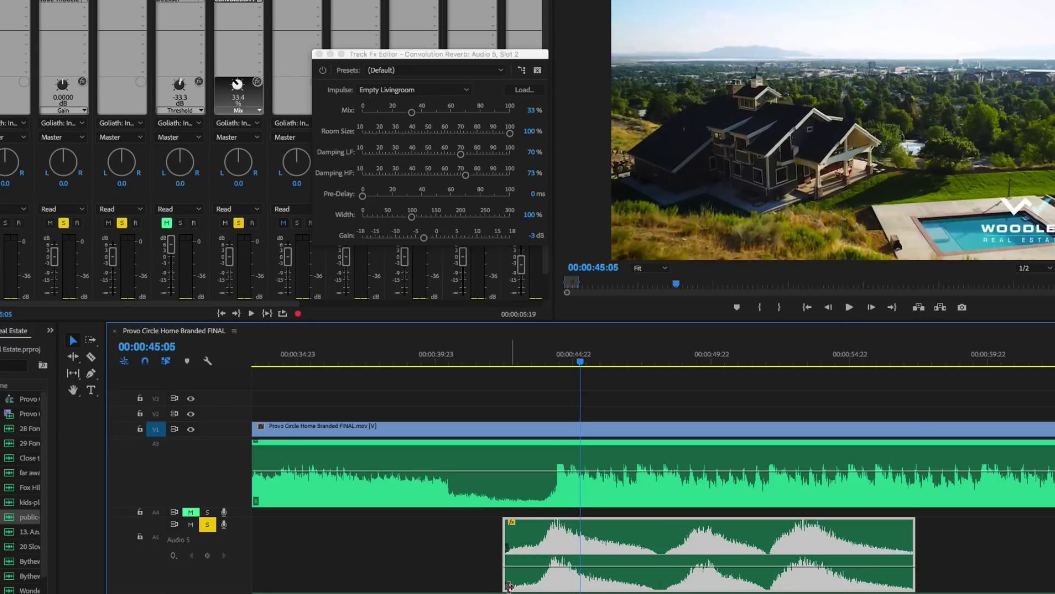
pyautogui.moveTo(503, 586); pyautogui.dragTo(618, 578)
pyautogui.click(494, 352)
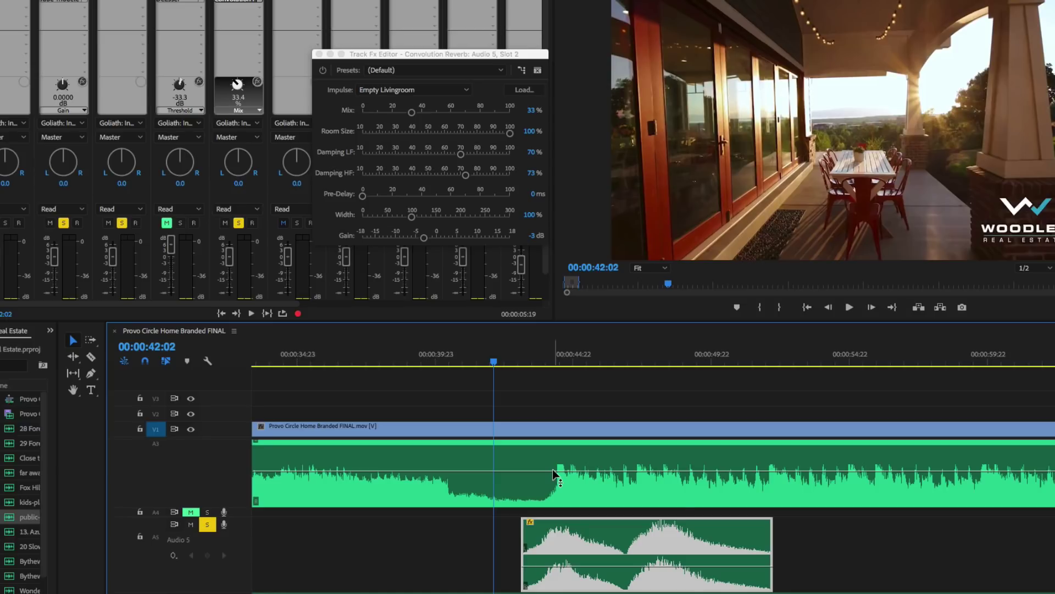
pyautogui.press('space')
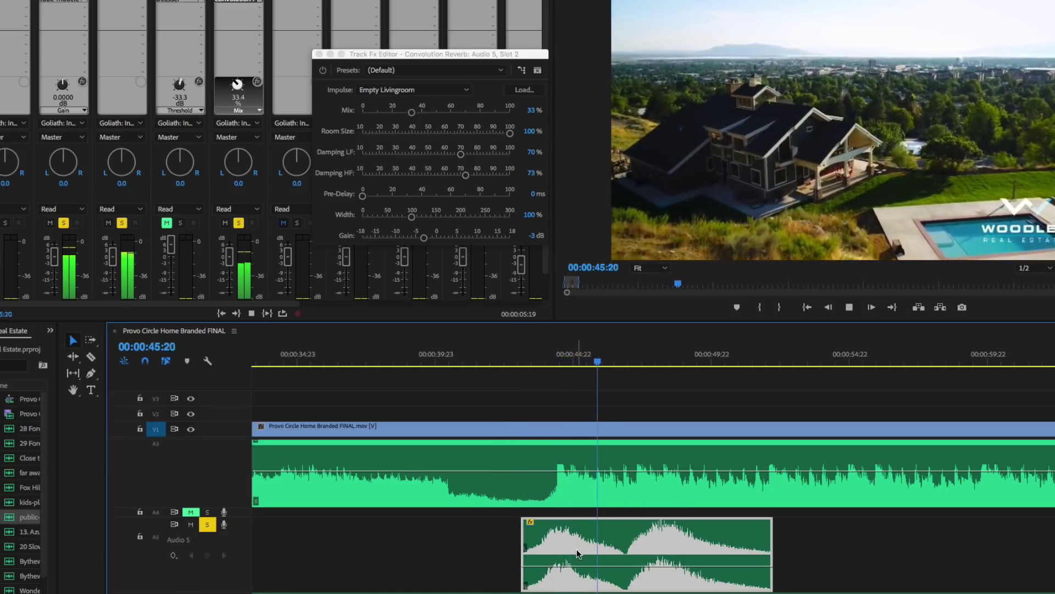
pyautogui.click(568, 361)
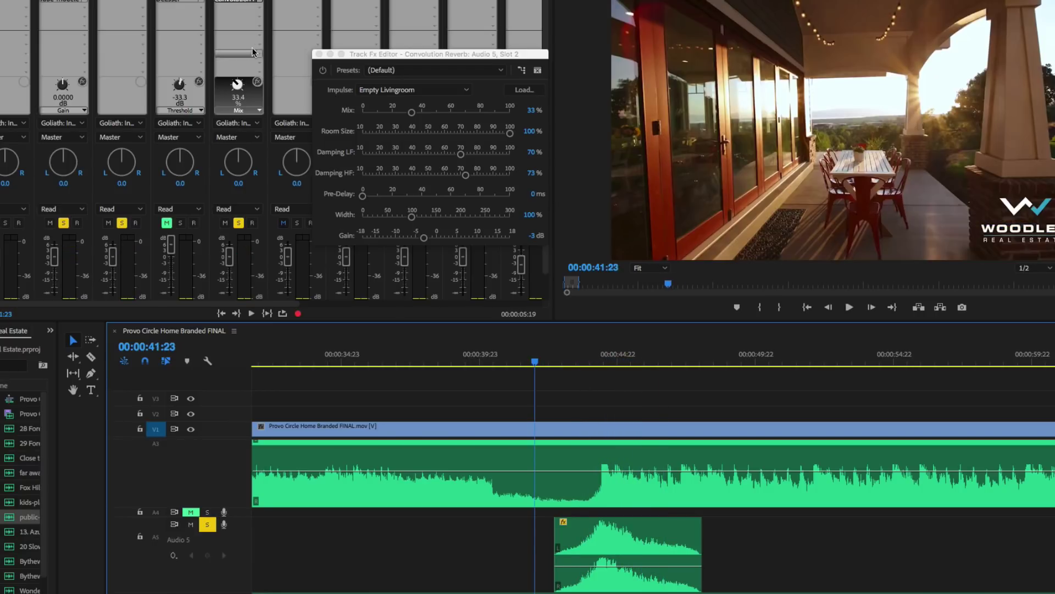
# - Add a Parametric Equalizer as the third effect on Audio 5 and open its editor
pyautogui.click(259, 6)
pyautogui.moveTo(292, 66)
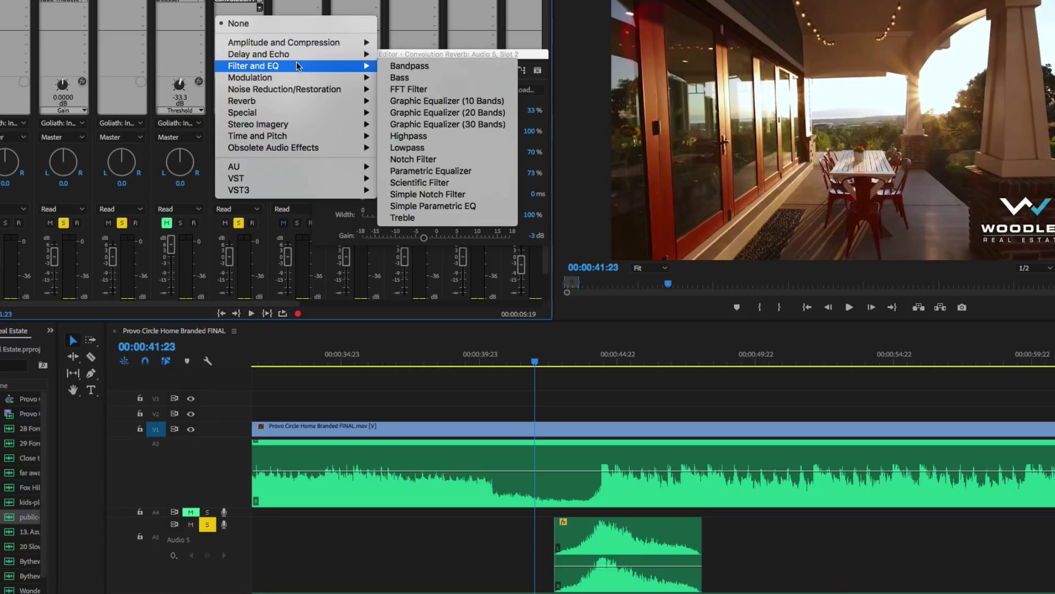
pyautogui.click(464, 173)
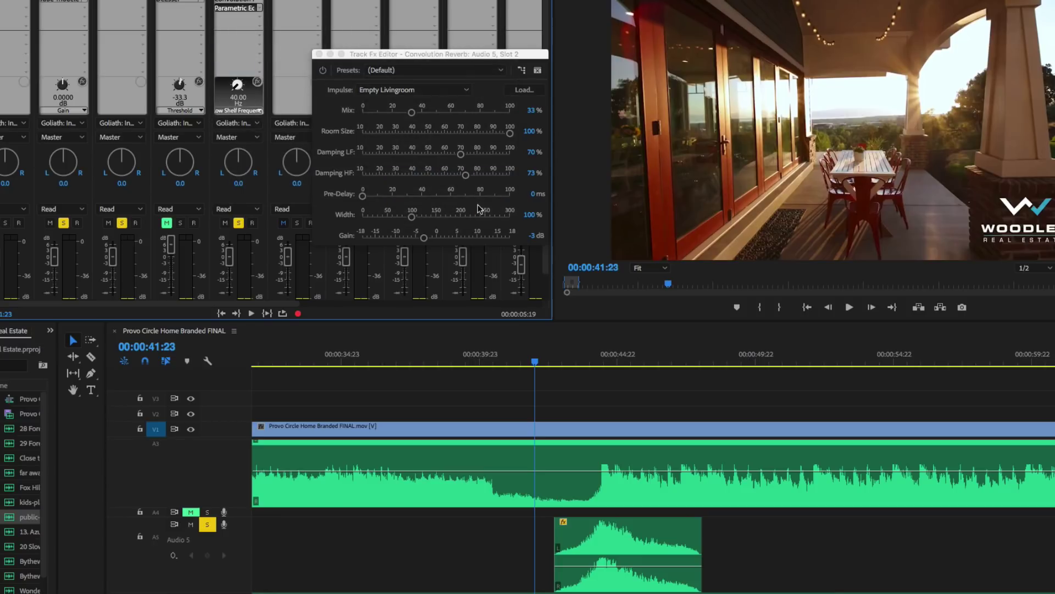
pyautogui.doubleClick(236, 8)
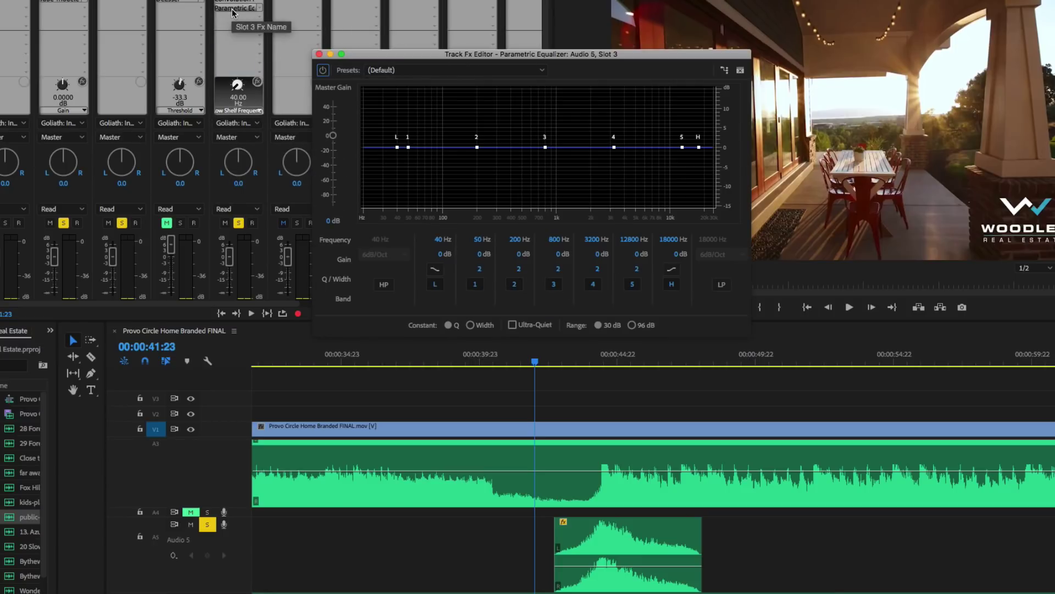
# - Set the equalizer's band 2 to 266 Hz at -7.7 dB, high shelf to 1168 Hz at -3.3 dB and low shelf to 62 Hz at 7.1 dB
pyautogui.moveTo(477, 147); pyautogui.dragTo(491, 177)
pyautogui.press('space')
pyautogui.moveTo(699, 148); pyautogui.dragTo(564, 159)
pyautogui.press('space')
pyautogui.moveTo(397, 148); pyautogui.dragTo(419, 120)
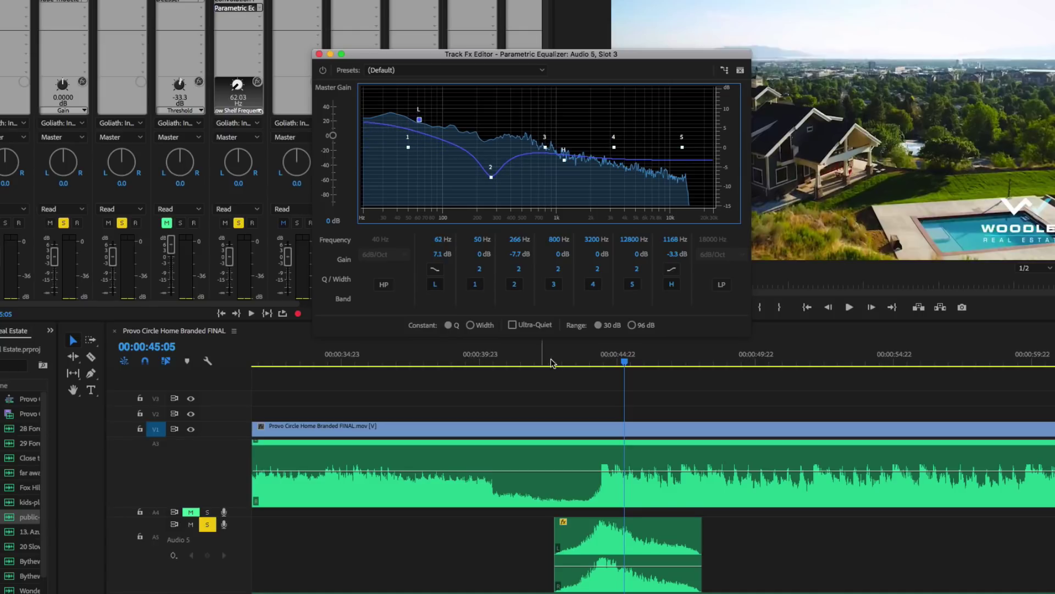
# - Set the equalizer's high shelf to 547 Hz and -7.7 dB while replaying the transition to the pool shot
pyautogui.click(533, 363)
pyautogui.click(586, 362)
pyautogui.press('space')
pyautogui.moveTo(545, 156); pyautogui.dragTo(528, 177)
pyautogui.press('space')
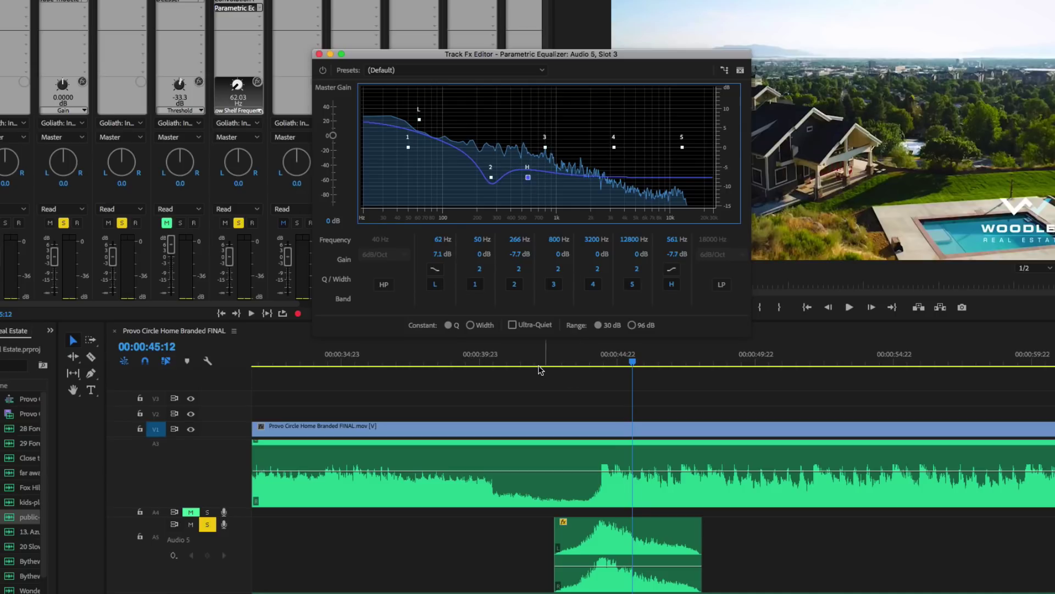
pyautogui.click(545, 364)
pyautogui.moveTo(528, 177); pyautogui.dragTo(527, 178)
pyautogui.press('space')
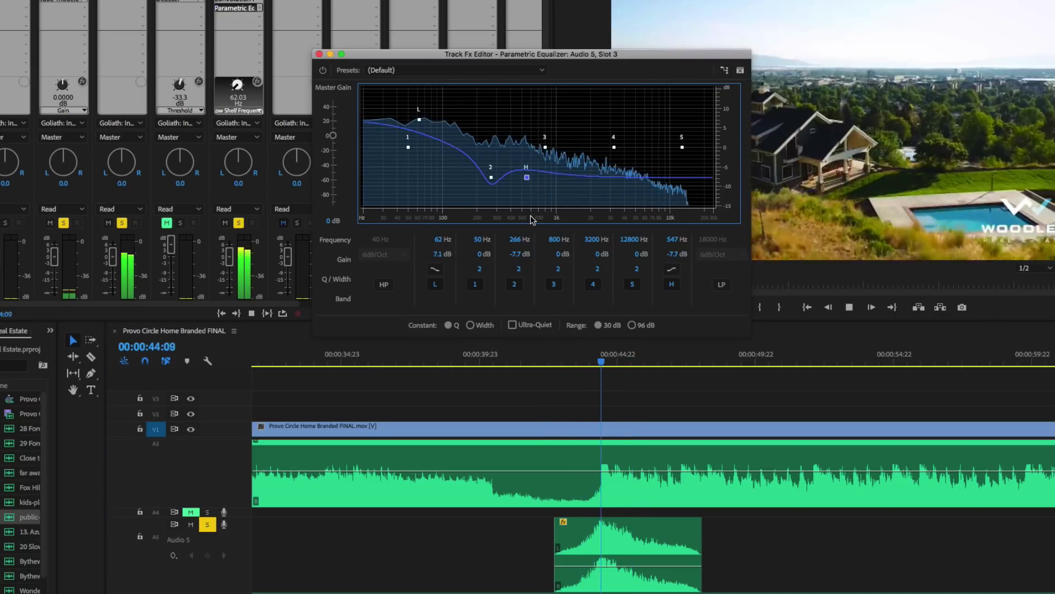
pyautogui.press('space')
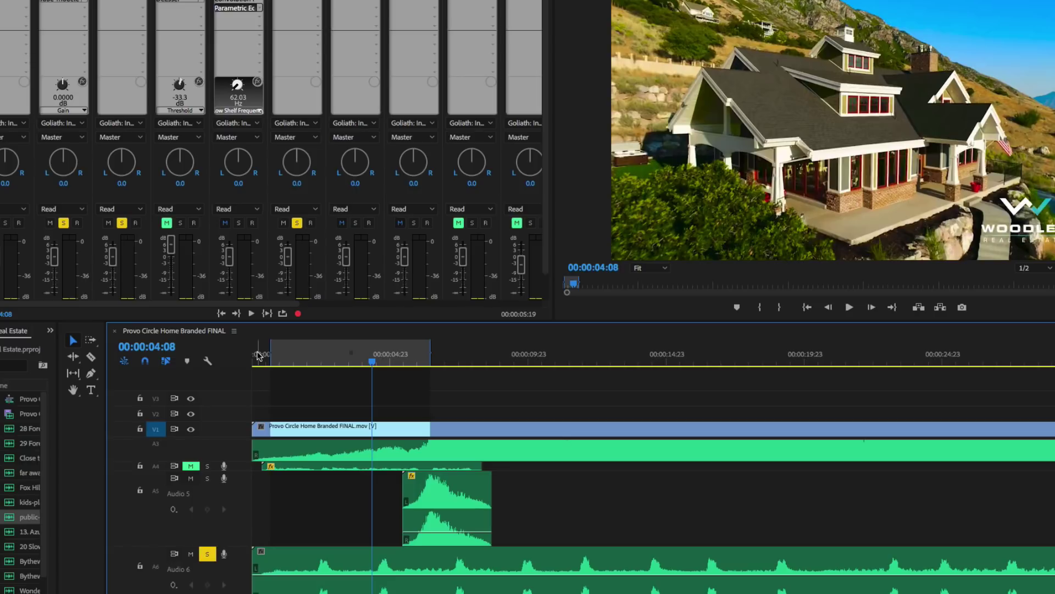
# - Play the opening shot from 00:00:00:04 with the Audio 6 ambience and review the timeline around the pool shot
pyautogui.click(256, 355)
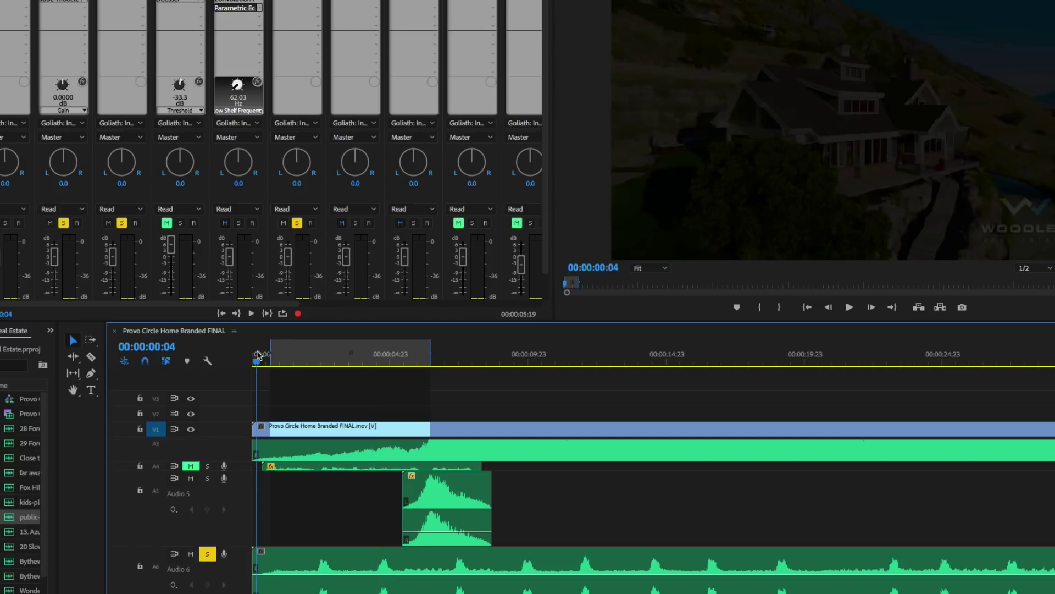
pyautogui.press('space')
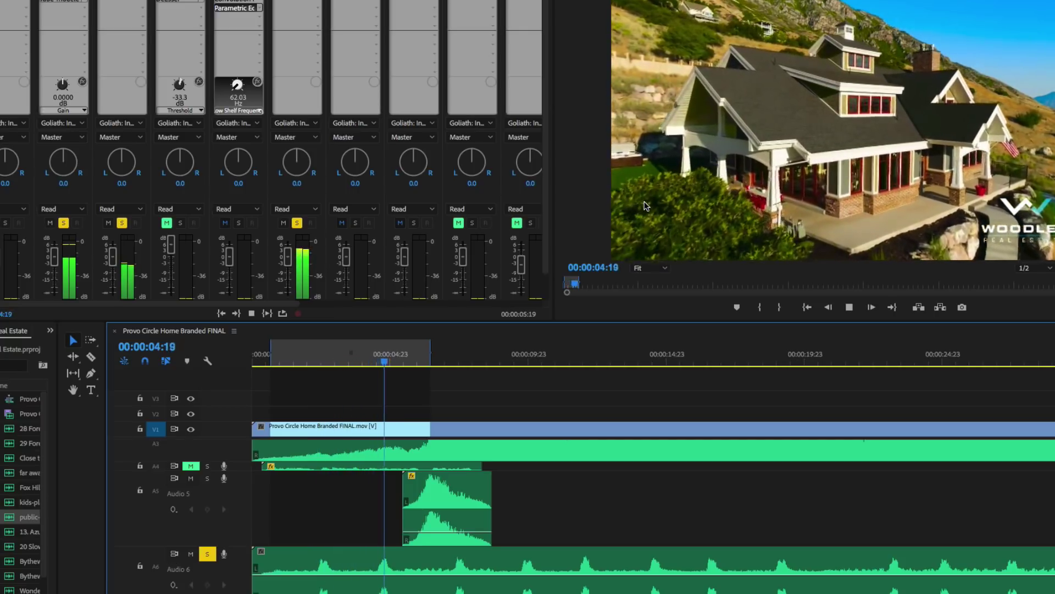
pyautogui.press('space')
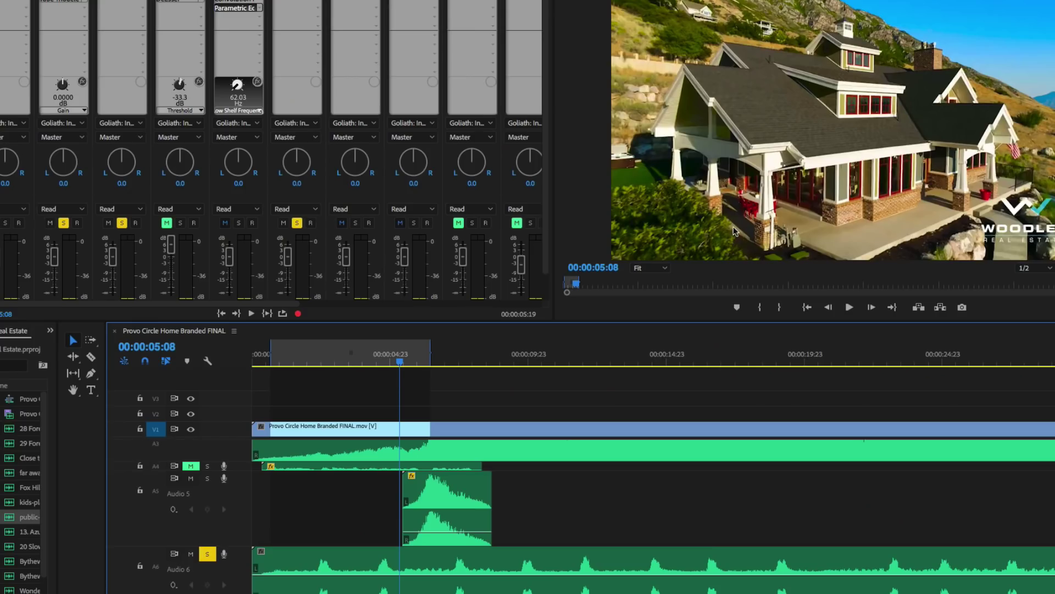
pyautogui.click(618, 353)
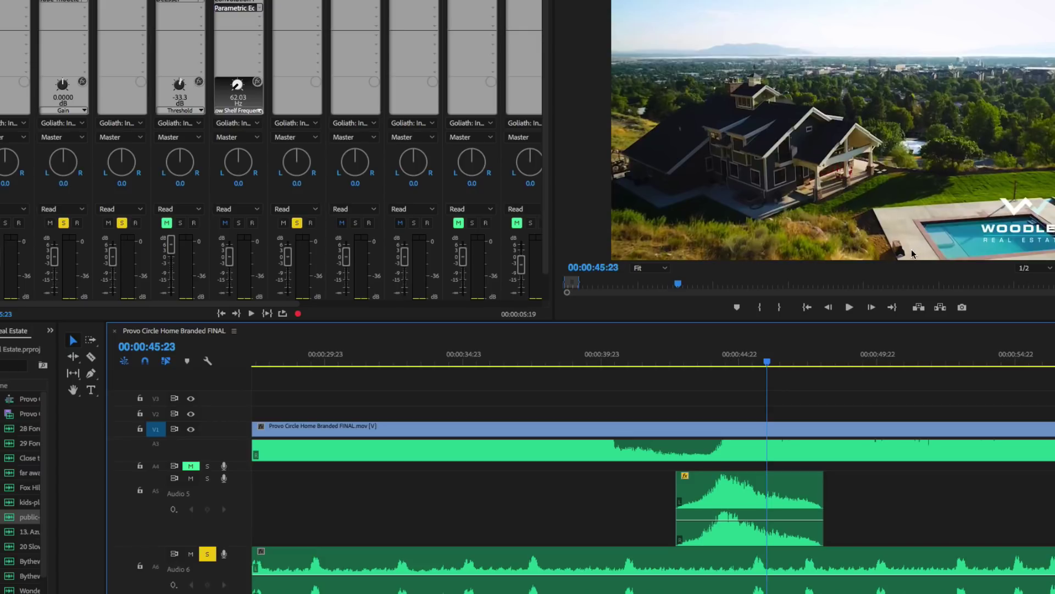
pyautogui.scroll(-2, 881, 500)
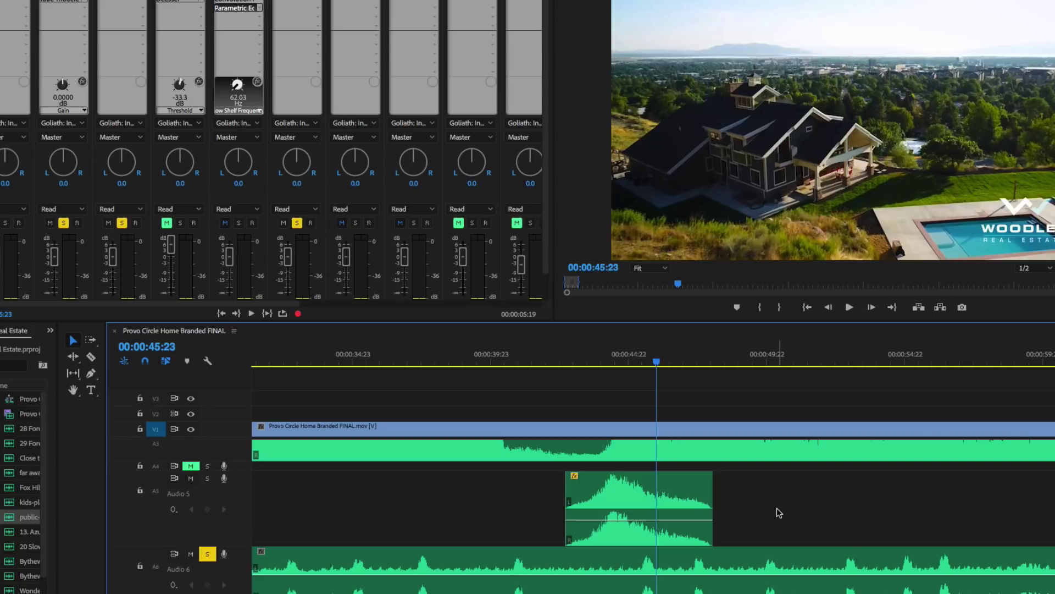
pyautogui.hscroll(-10, 777, 512)
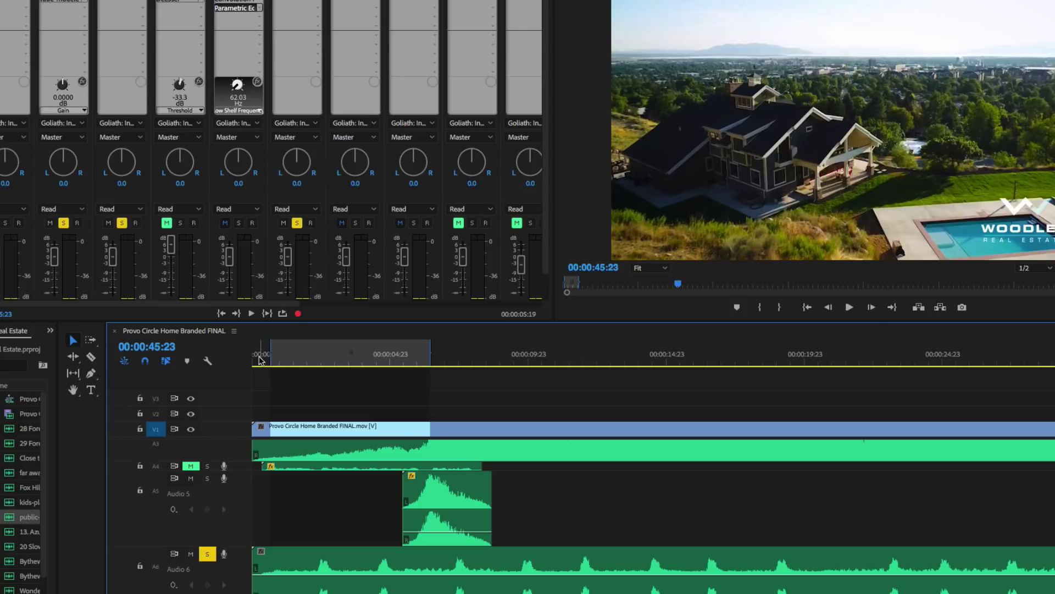
# - Reduce the heights of the Audio 2, 3, 5 and 6 tracks so more tracks fit in the timeline
pyautogui.scroll(5, 285, 515)
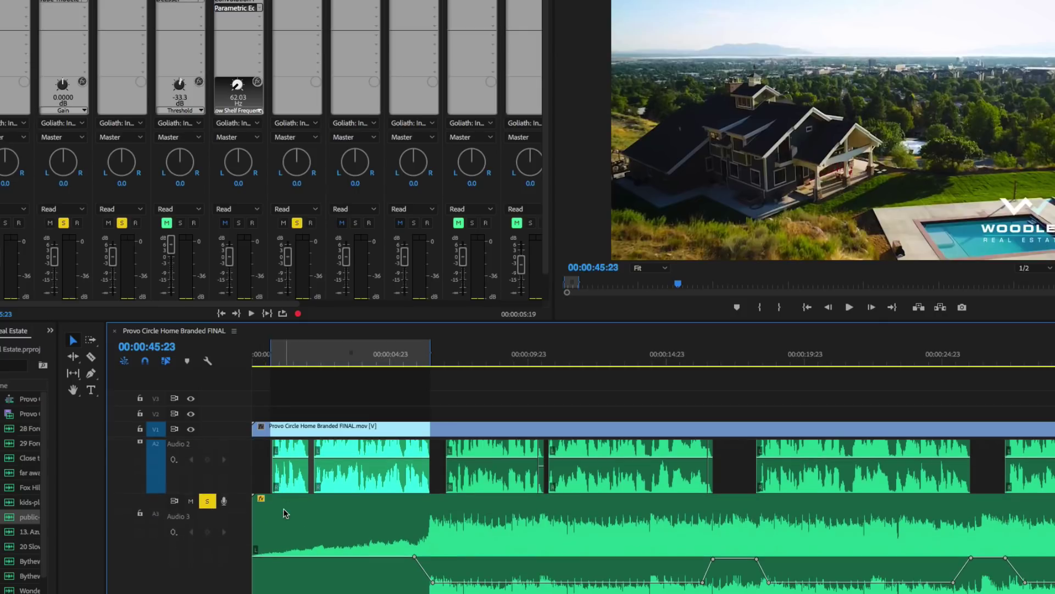
pyautogui.scroll(-1, 254, 562)
pyautogui.moveTo(234, 589); pyautogui.dragTo(240, 473)
pyautogui.doubleClick(237, 504)
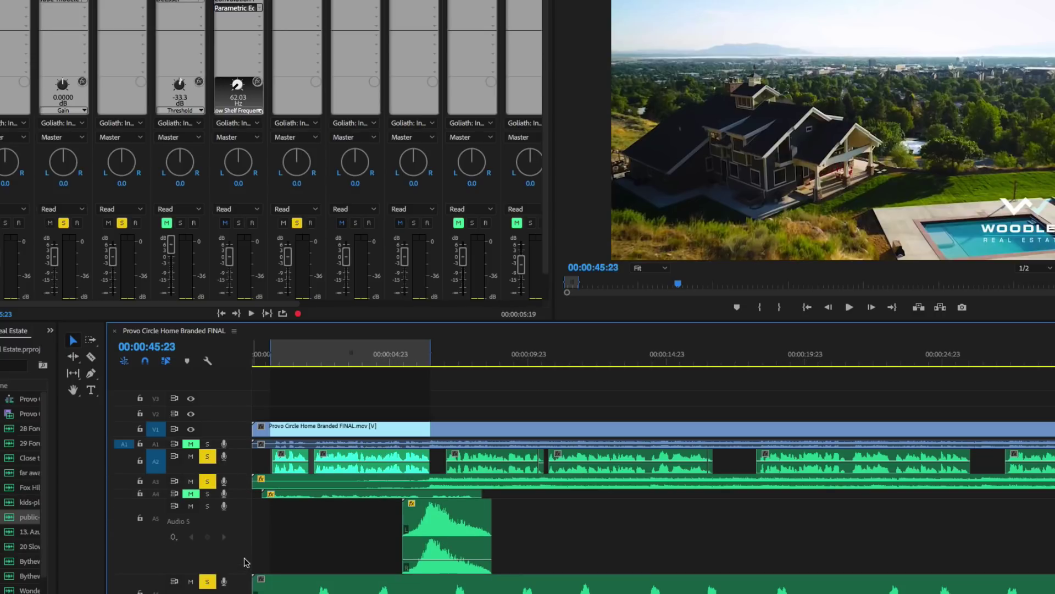
pyautogui.moveTo(236, 572); pyautogui.dragTo(241, 513)
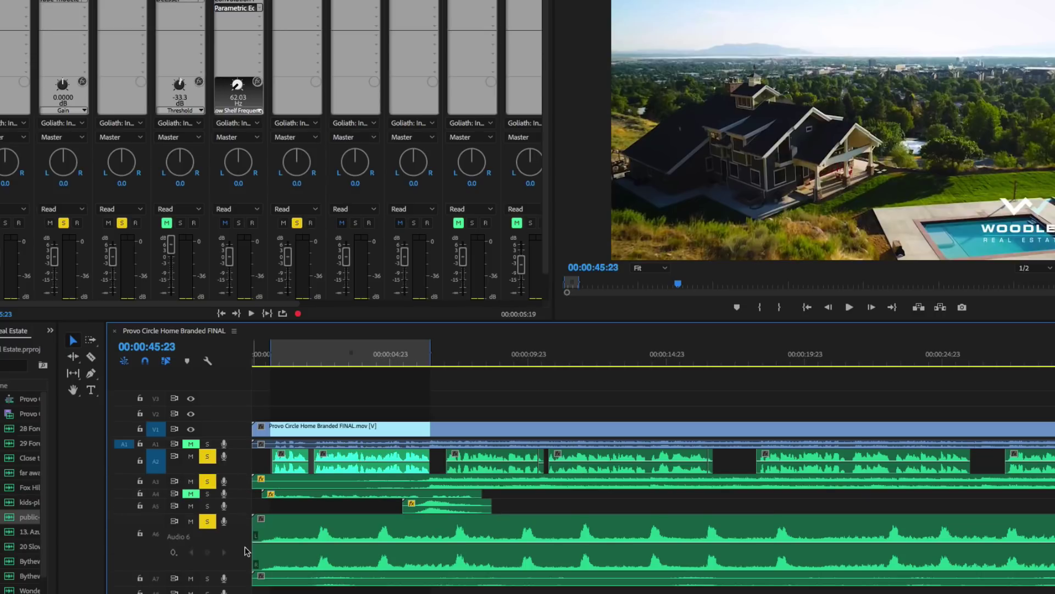
pyautogui.moveTo(241, 576); pyautogui.dragTo(241, 552)
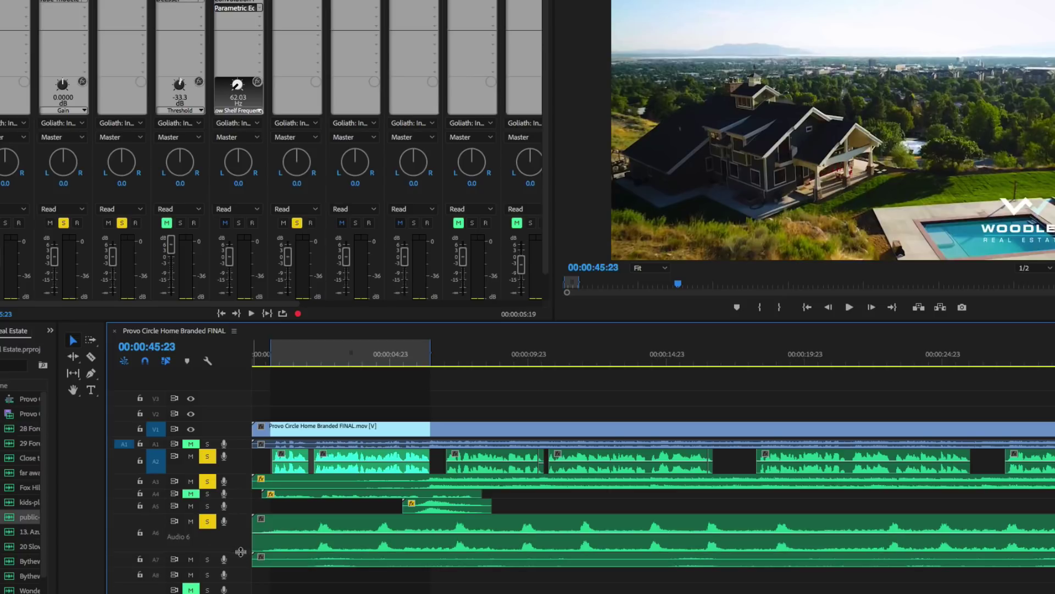
# - Cut the Audio 6 clip at the end of the opening shot and delete the part after the cut
pyautogui.press('c')
pyautogui.click(431, 527)
pyautogui.press('v')
pyautogui.click(446, 527)
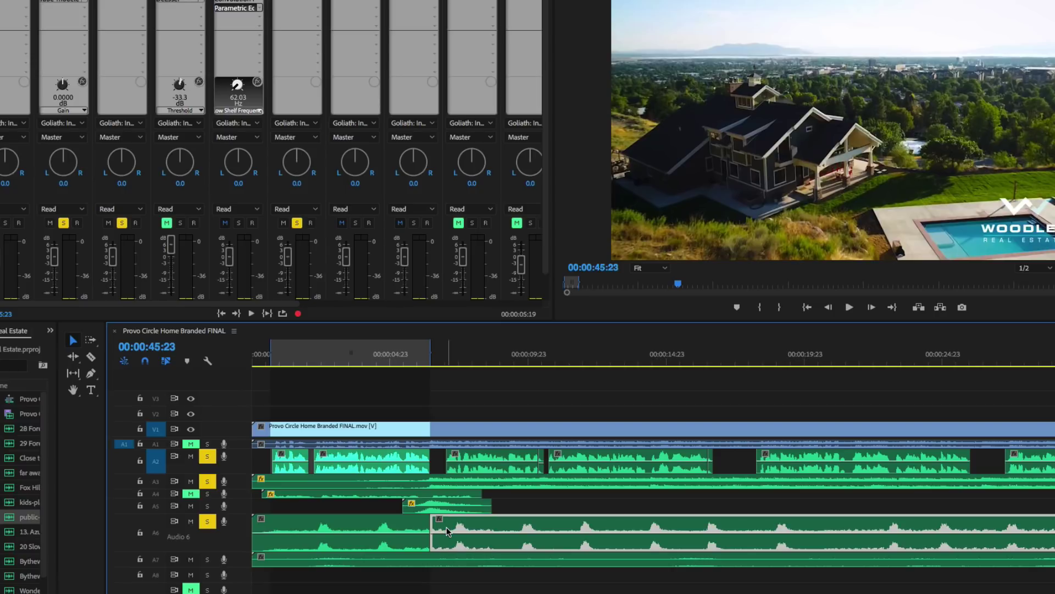
pyautogui.press('Delete')
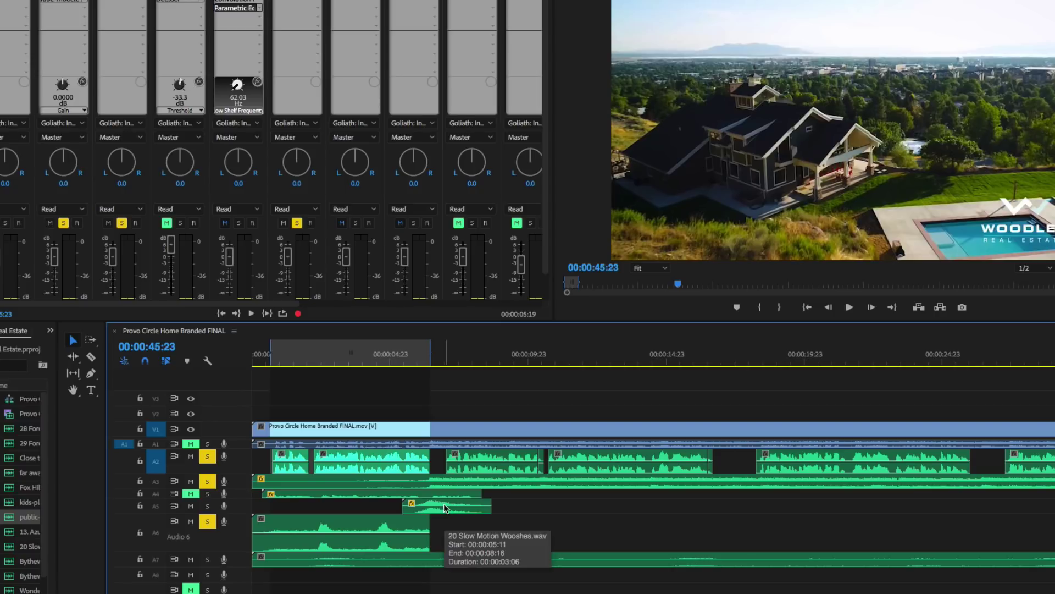
# - Add the default audio transition as a short fade-out at the end of the Audio 6 clip
pyautogui.click(423, 540)
pyautogui.hotkey('ctrl', 'shift', 'd')
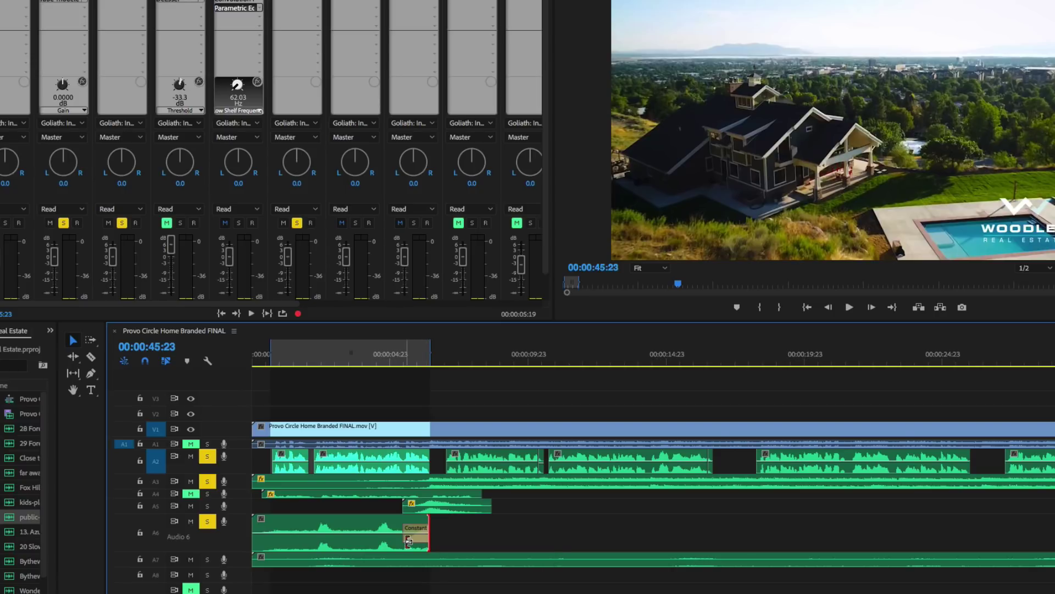
pyautogui.click(522, 536)
# - Turn on loop playback, play the opening from 00:00:00:04, and lower the Audio 6 clip's volume line while listening
pyautogui.click(257, 355)
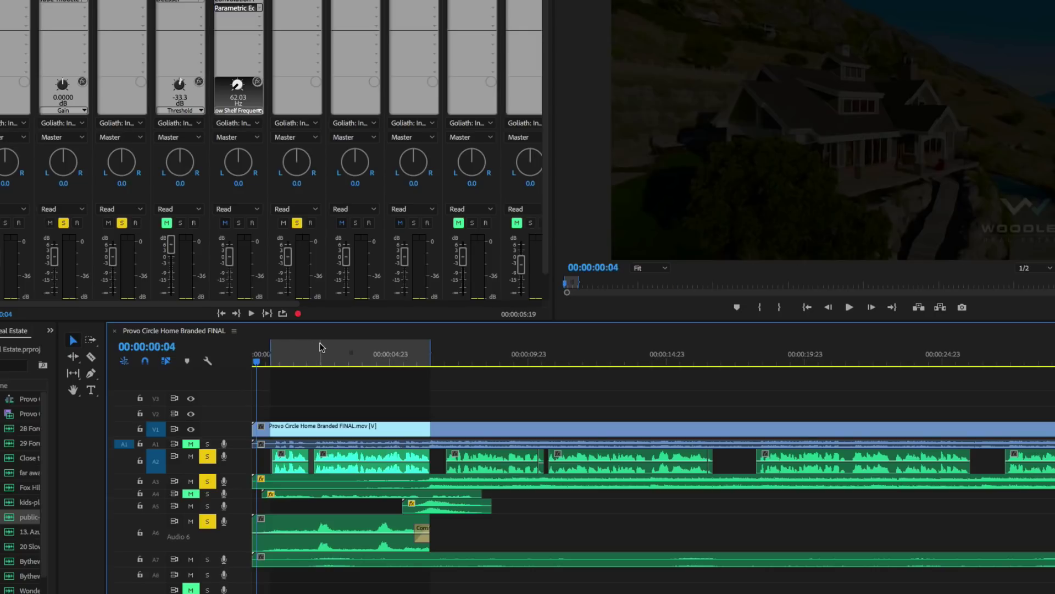
pyautogui.click(282, 314)
pyautogui.press('space')
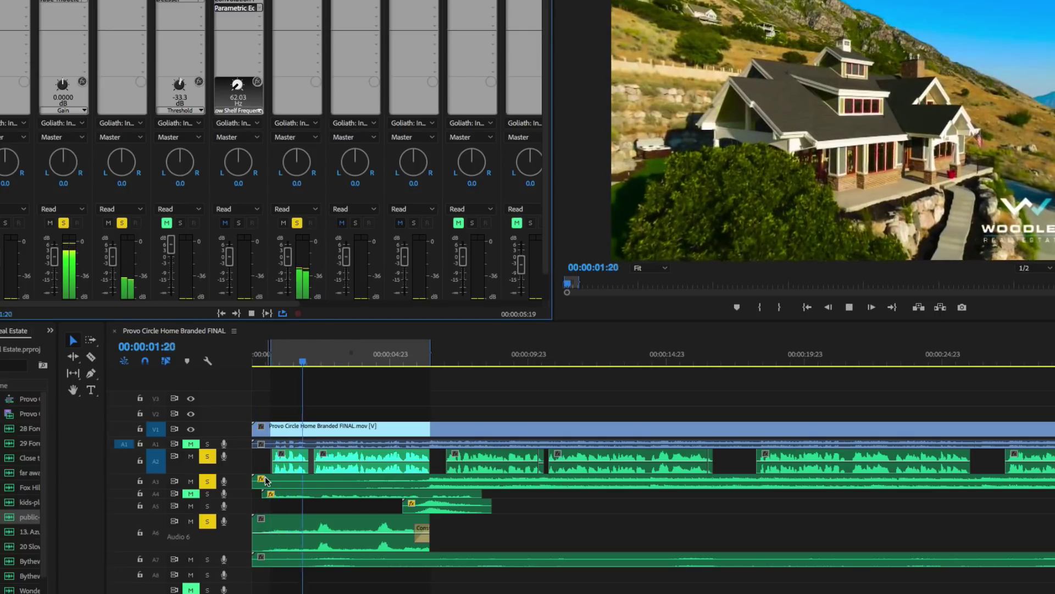
pyautogui.moveTo(319, 531); pyautogui.dragTo(319, 539)
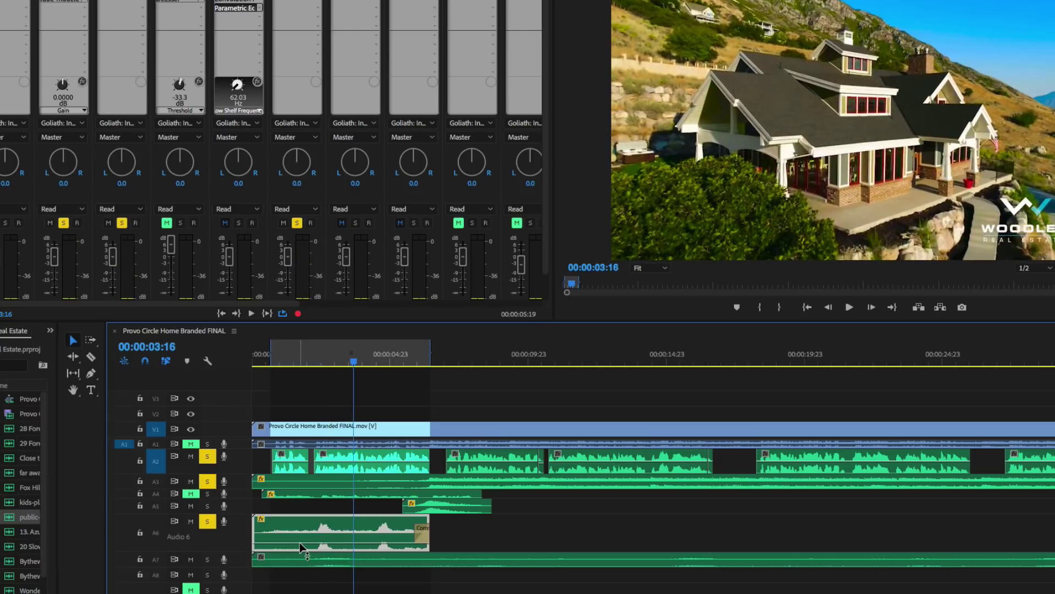
pyautogui.press('space')
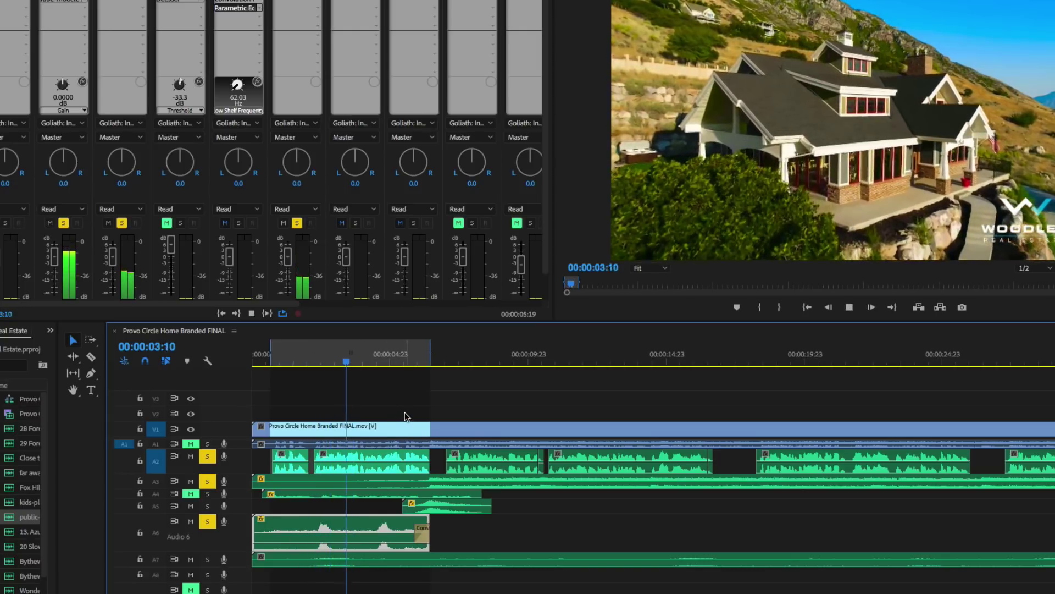
pyautogui.press('space')
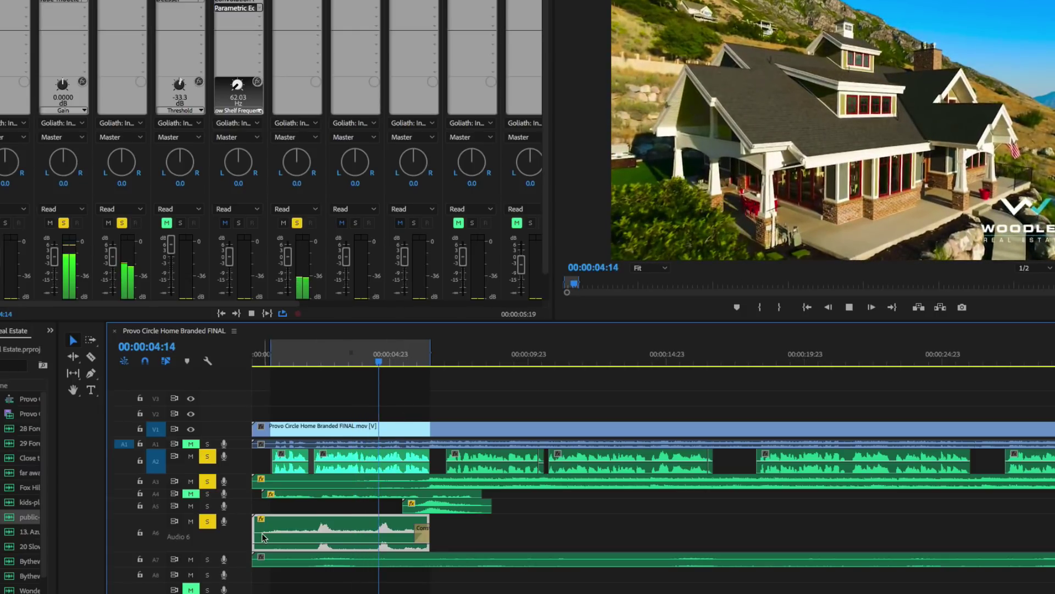
# - Shift the Audio 6 clip to about 13 seconds and fill its place with the opening section cut from the Audio 7 clip
pyautogui.moveTo(312, 518); pyautogui.dragTo(670, 522)
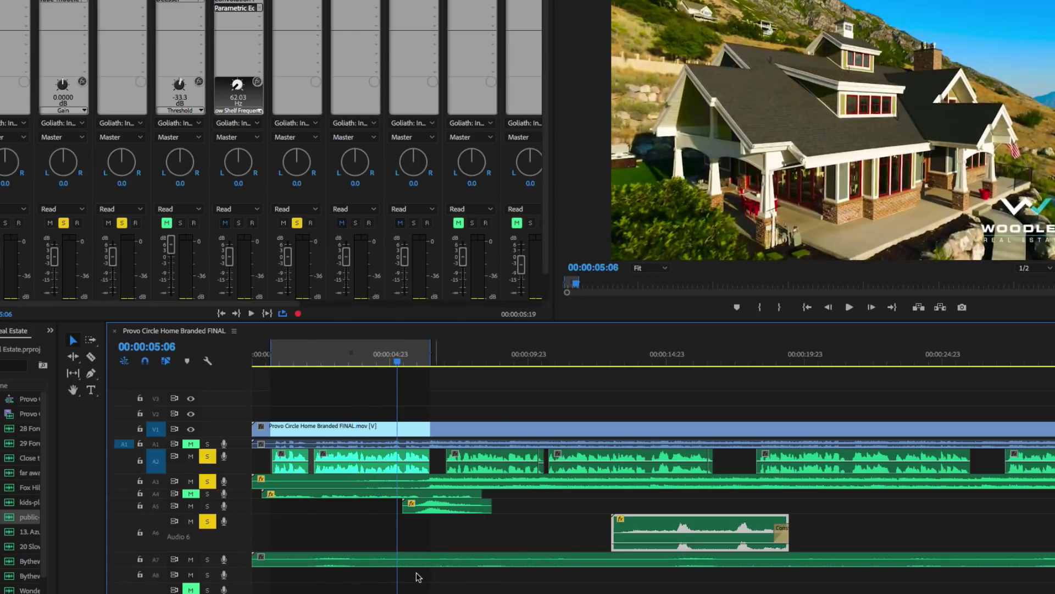
pyautogui.press('c')
pyautogui.press('v')
pyautogui.moveTo(394, 555); pyautogui.dragTo(352, 547)
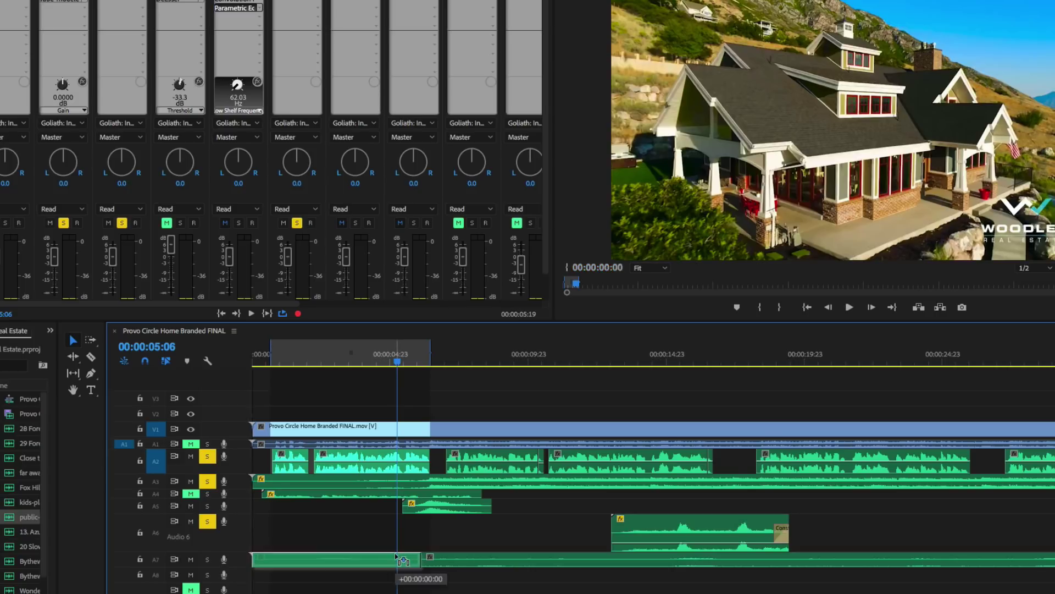
# - Play the opening and lower the volume line of the first Audio 6 clip by about 13 dB while listening
pyautogui.press('Home')
pyautogui.press('space')
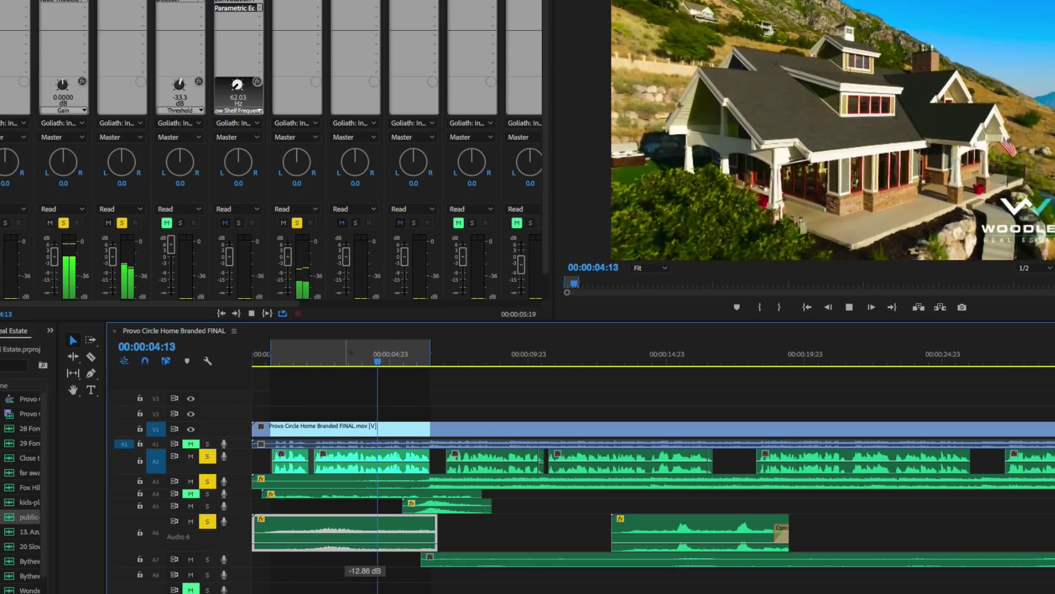
pyautogui.press('space')
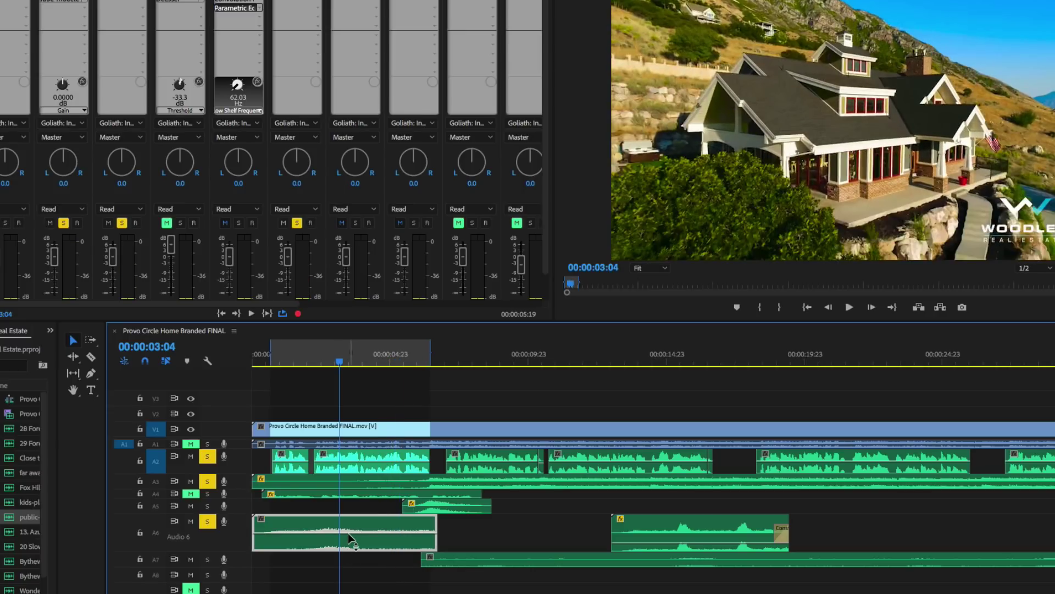
# - Expand the Audio 3 track, add volume keyframes that raise the music at its start and ease it down before the opening shot ends, and play back the opening
pyautogui.moveTo(243, 497); pyautogui.dragTo(242, 528)
pyautogui.click(282, 510)
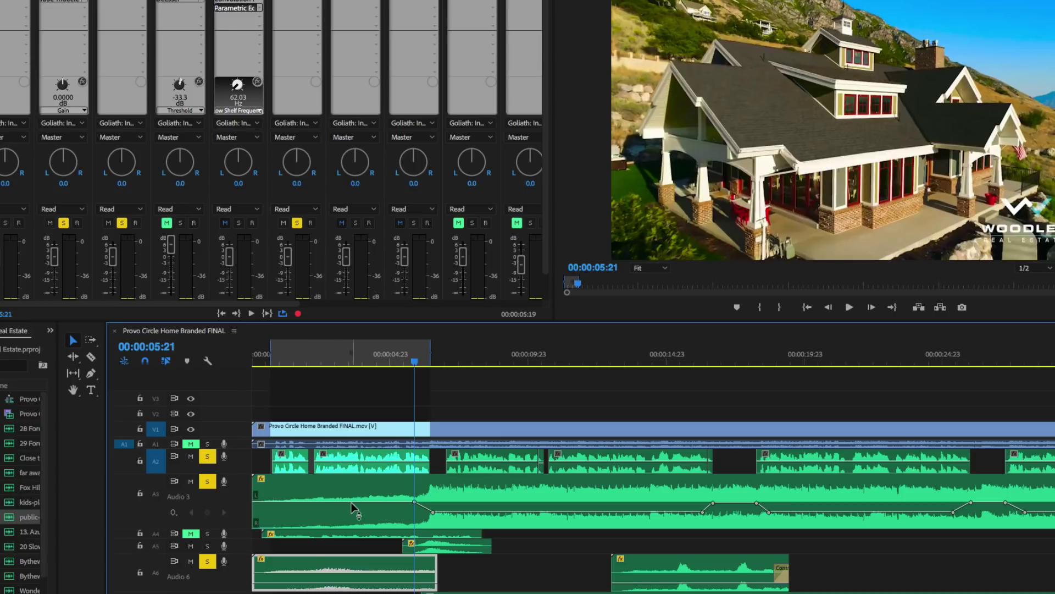
pyautogui.keyDown('ctrl'); pyautogui.click(352, 501); pyautogui.keyUp('ctrl')
pyautogui.keyDown('ctrl'); pyautogui.click(270, 501); pyautogui.keyUp('ctrl')
pyautogui.moveTo(272, 501)
pyautogui.mouseDown()
pyautogui.moveTo(272, 486)
pyautogui.moveTo(267, 499)
pyautogui.mouseUp()
pyautogui.keyDown('ctrl'); pyautogui.click(262, 488); pyautogui.keyUp('ctrl')
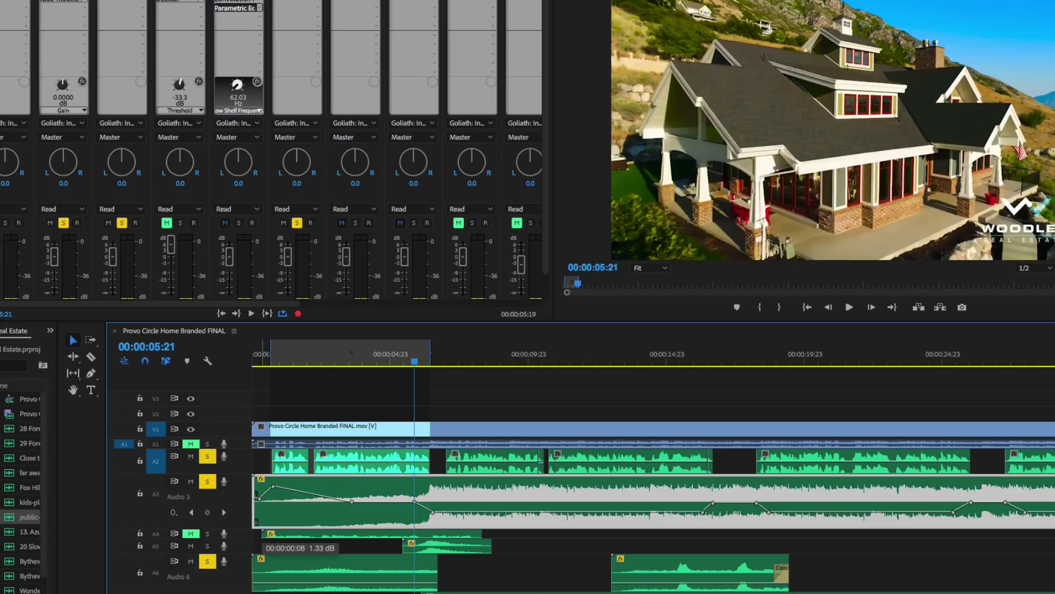
pyautogui.hotkey('ctrl', 'shift', 'space')
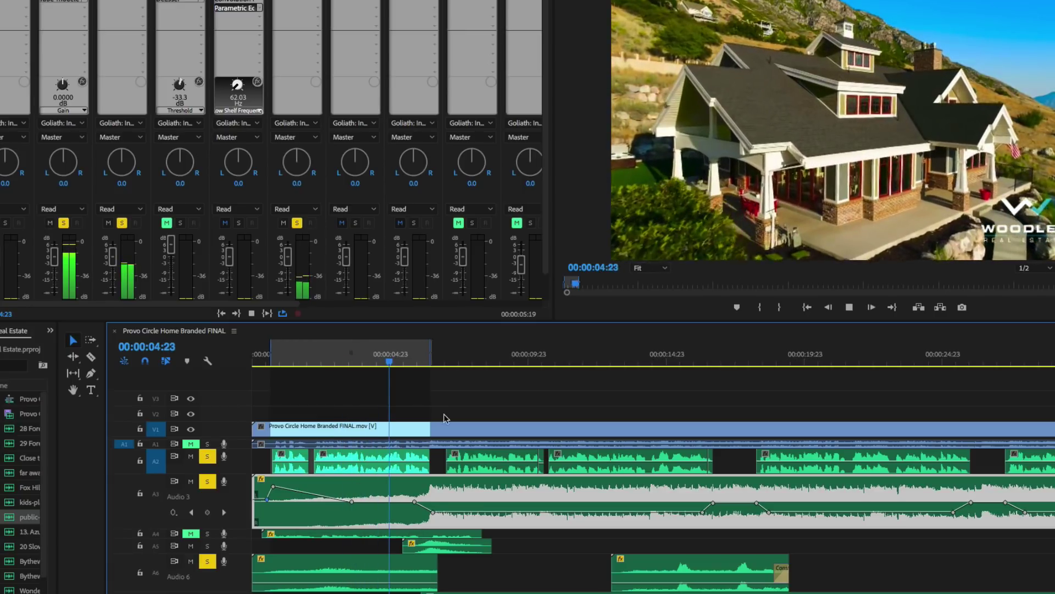
# - Mark a new playback range from 00:00:07:21 to 00:00:12:19 over the interior shots and play it
pyautogui.click(470, 362)
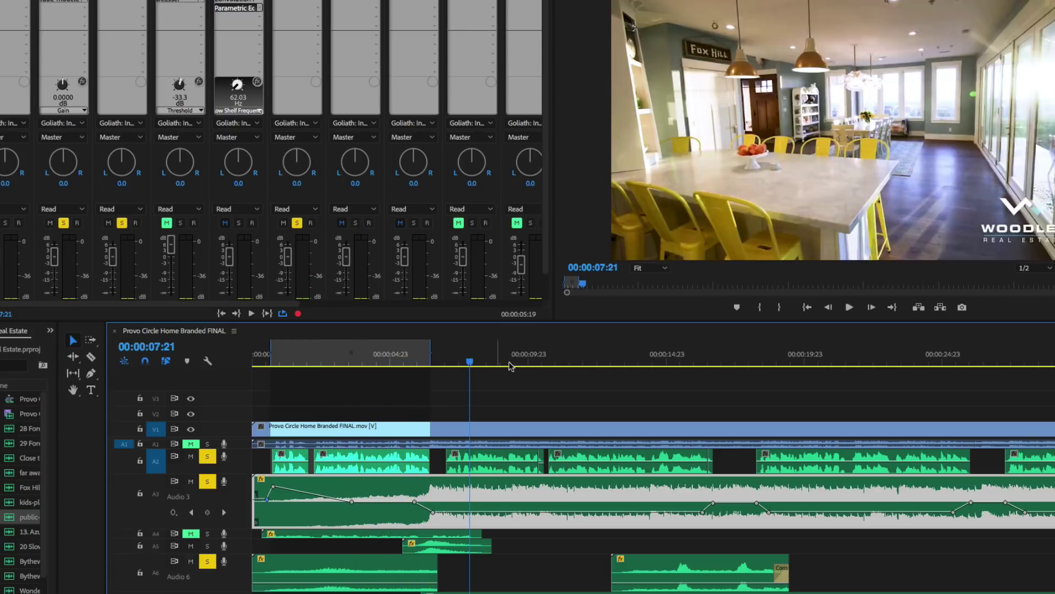
pyautogui.press('i')
pyautogui.click(605, 362)
pyautogui.press('o')
pyautogui.scroll(-1, 541, 580)
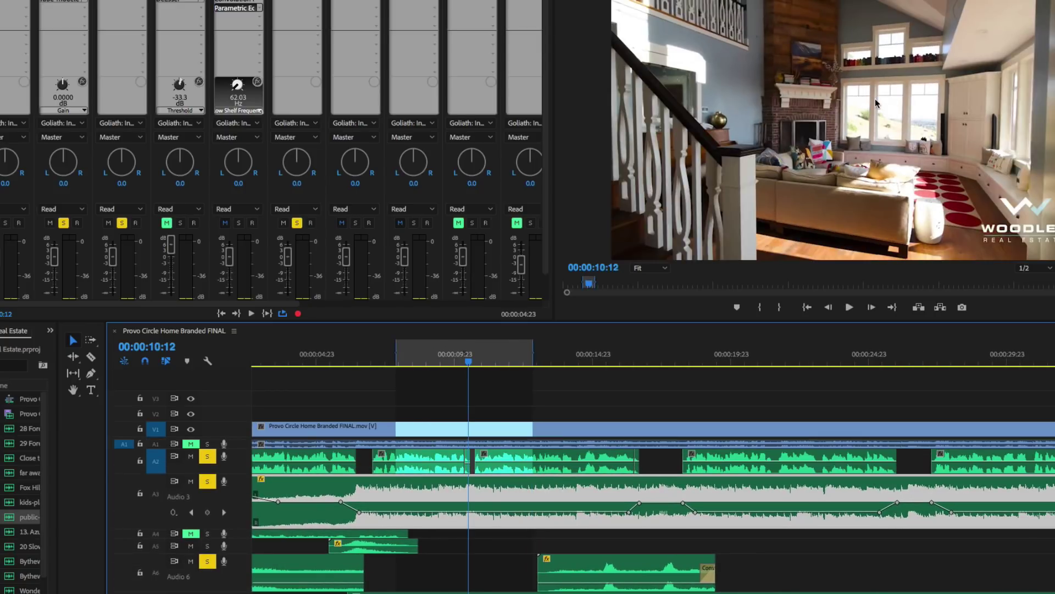
pyautogui.hscroll(-1, 567, 397)
pyautogui.hotkey('ctrl', 'shift', 'space')
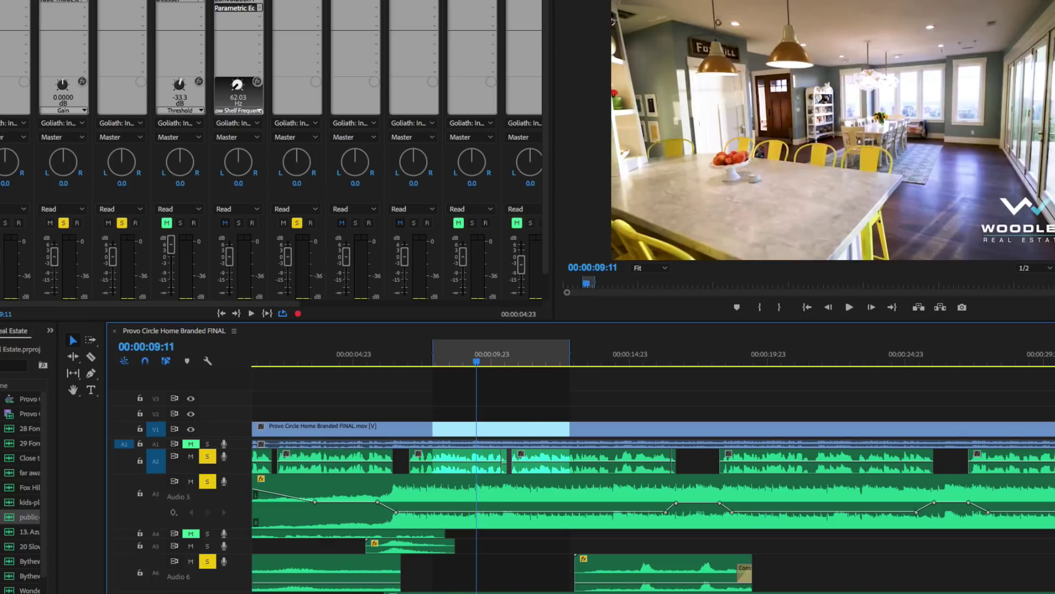
# - In Audio 2's Parametric Equalizer, set band 4 to about 7181 Hz, 3.6 dB and a Q of 1 while playing the voiceover
pyautogui.doubleClick(63, 1)
pyautogui.press('space')
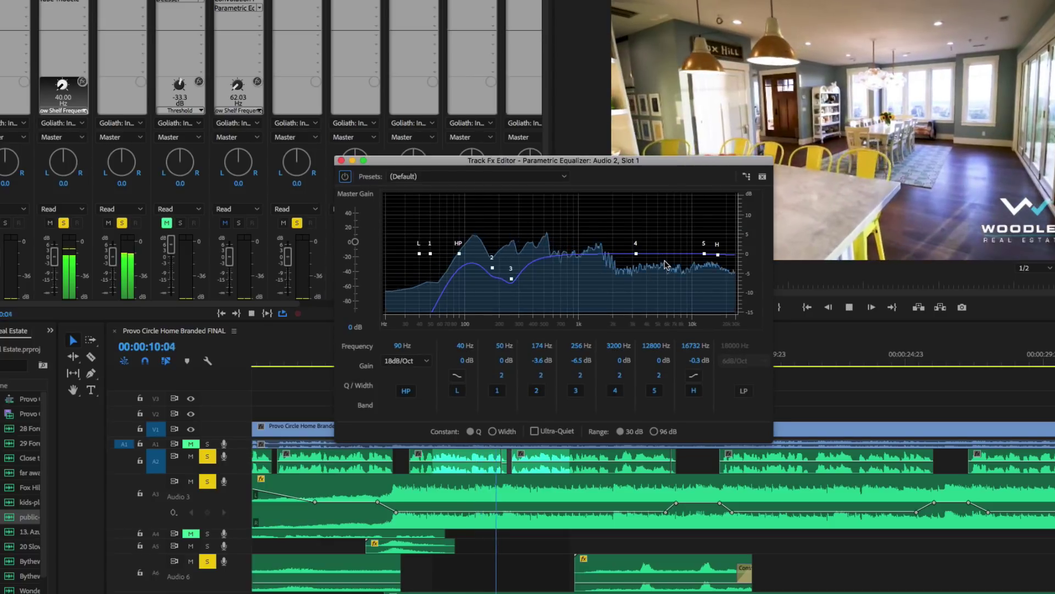
pyautogui.moveTo(636, 254); pyautogui.dragTo(681, 240)
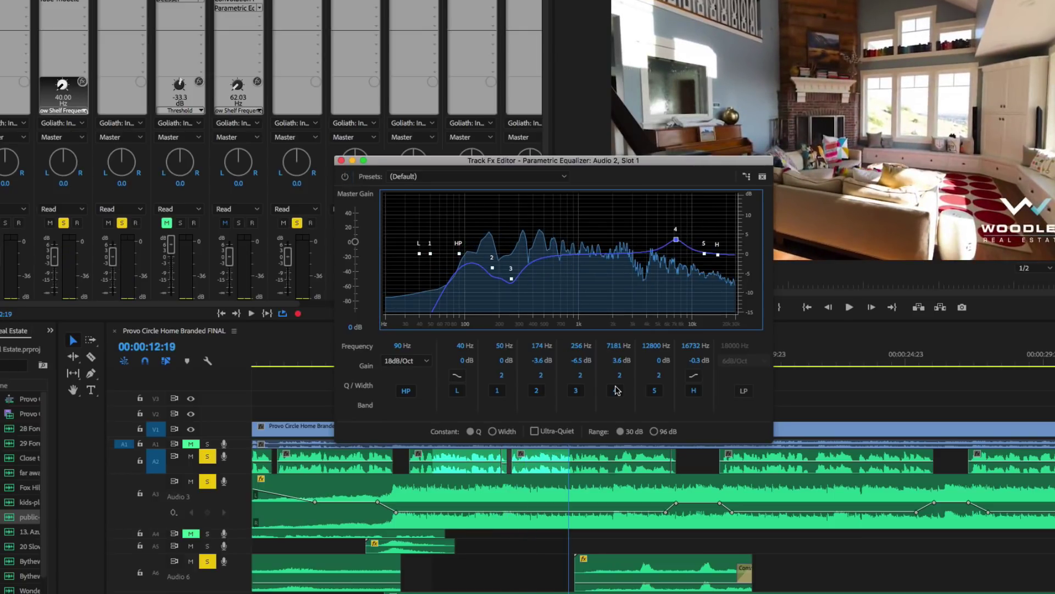
pyautogui.moveTo(621, 377); pyautogui.dragTo(616, 377)
pyautogui.press('space')
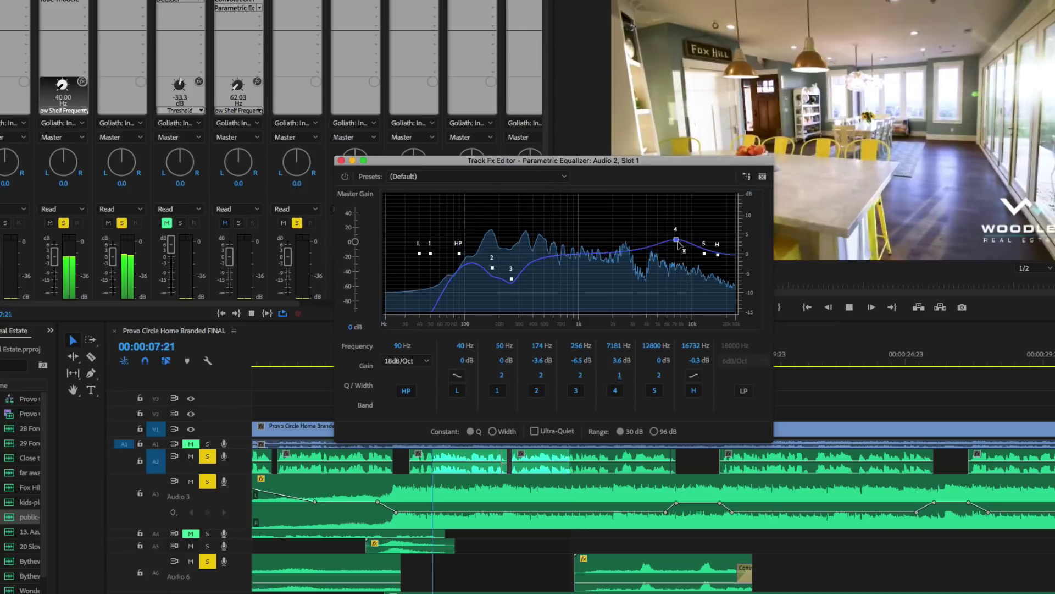
# - Set band 4 to about 8872 Hz at 1.4 dB and the high shelf to 15529 Hz at 0.9 dB, and boost the upper mids with band 1
pyautogui.moveTo(681, 248); pyautogui.dragTo(715, 251)
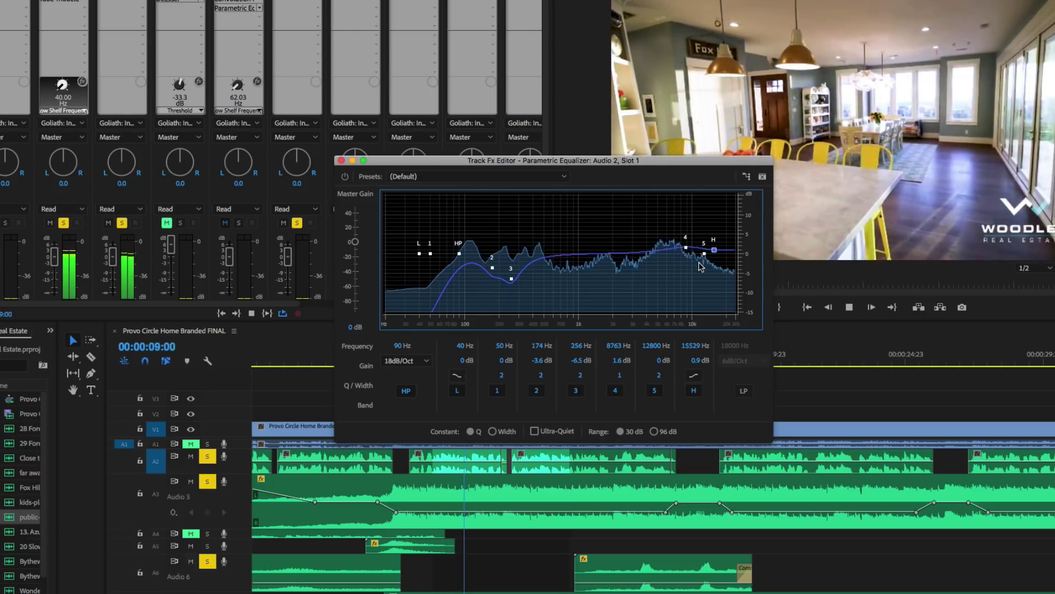
pyautogui.moveTo(686, 247); pyautogui.dragTo(689, 250)
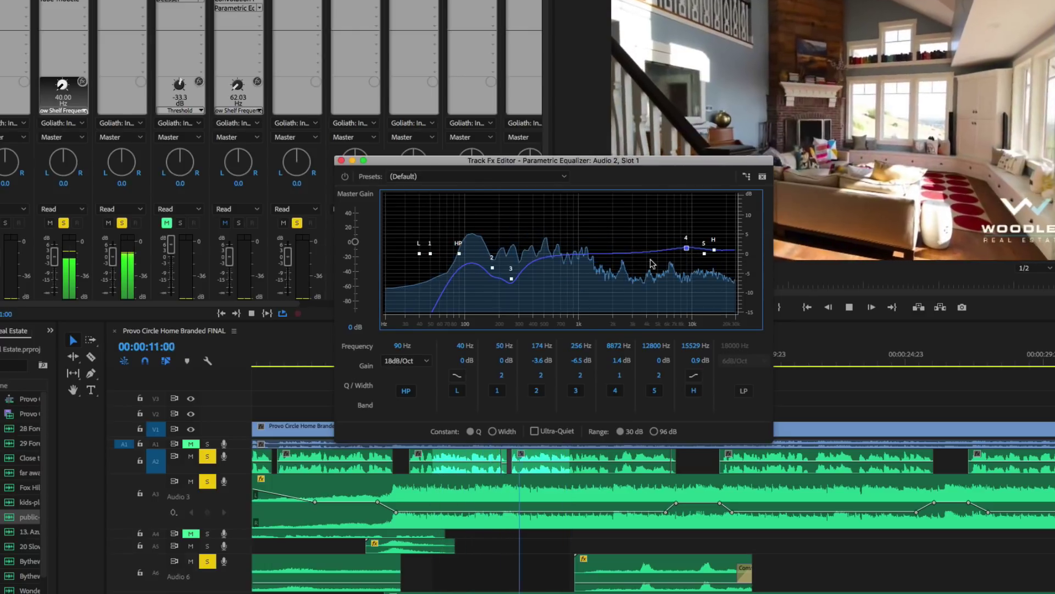
pyautogui.moveTo(430, 254); pyautogui.dragTo(629, 242)
pyautogui.moveTo(502, 383)
pyautogui.mouseDown()
pyautogui.moveTo(502, 370)
pyautogui.moveTo(499, 379)
pyautogui.mouseUp()
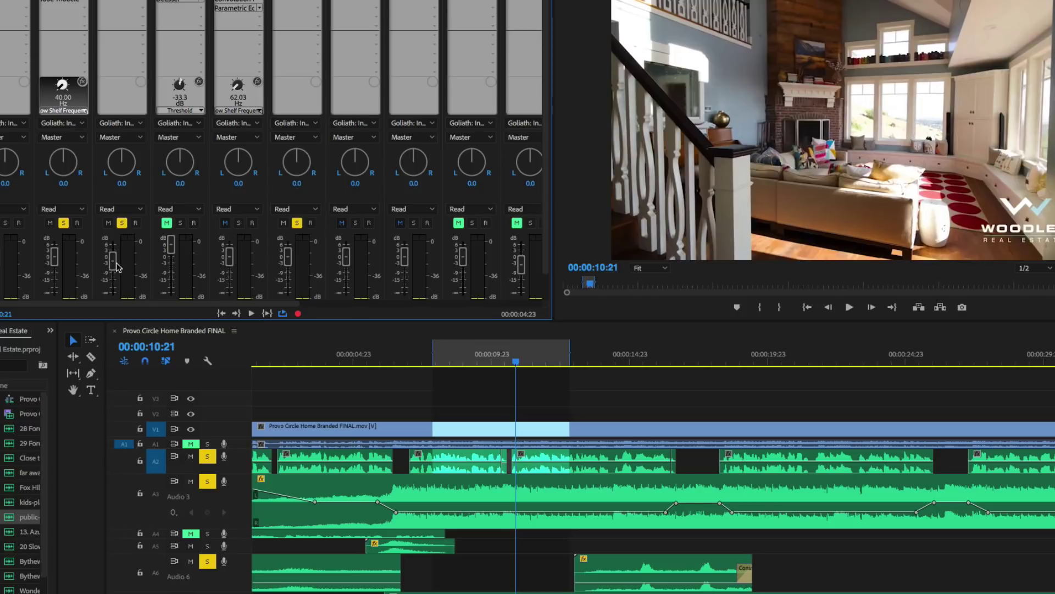
# - Play the marked range and lower the Audio 3 music track's mixer fader slightly to balance it against the voiceover
pyautogui.press('space')
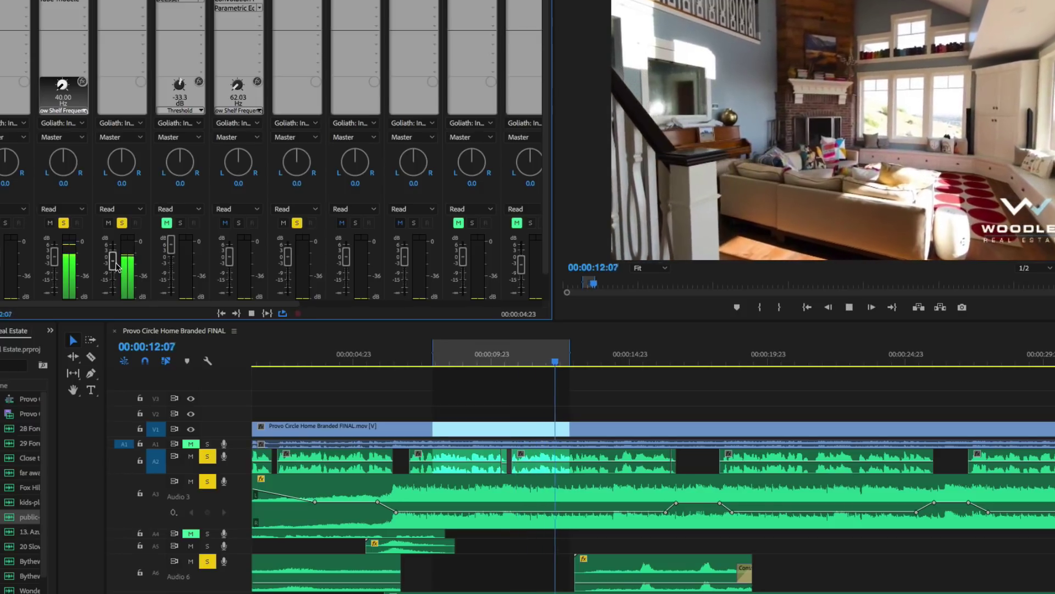
pyautogui.click(547, 360)
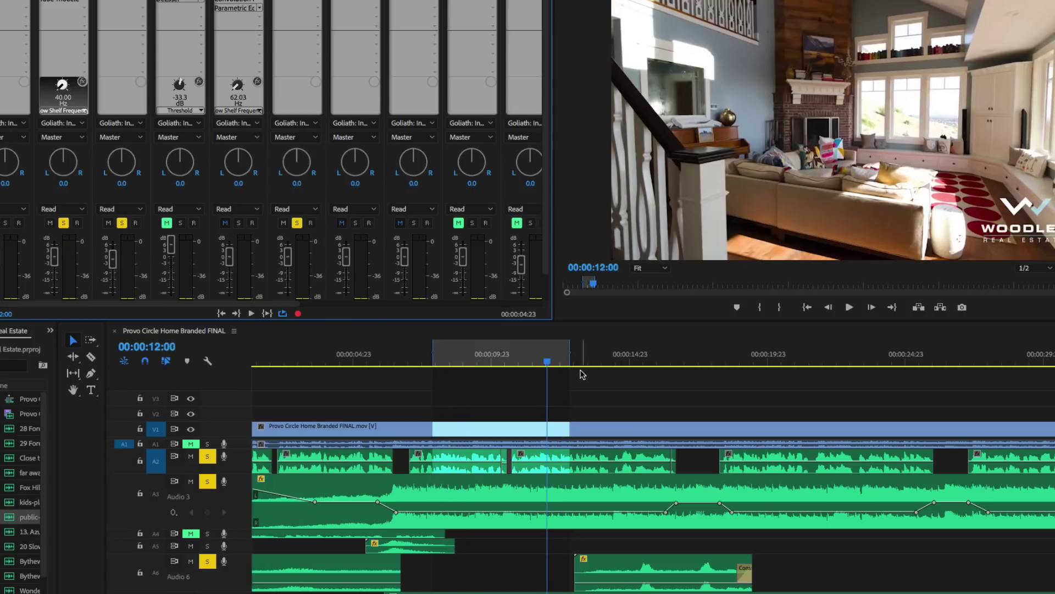
pyautogui.click(498, 394)
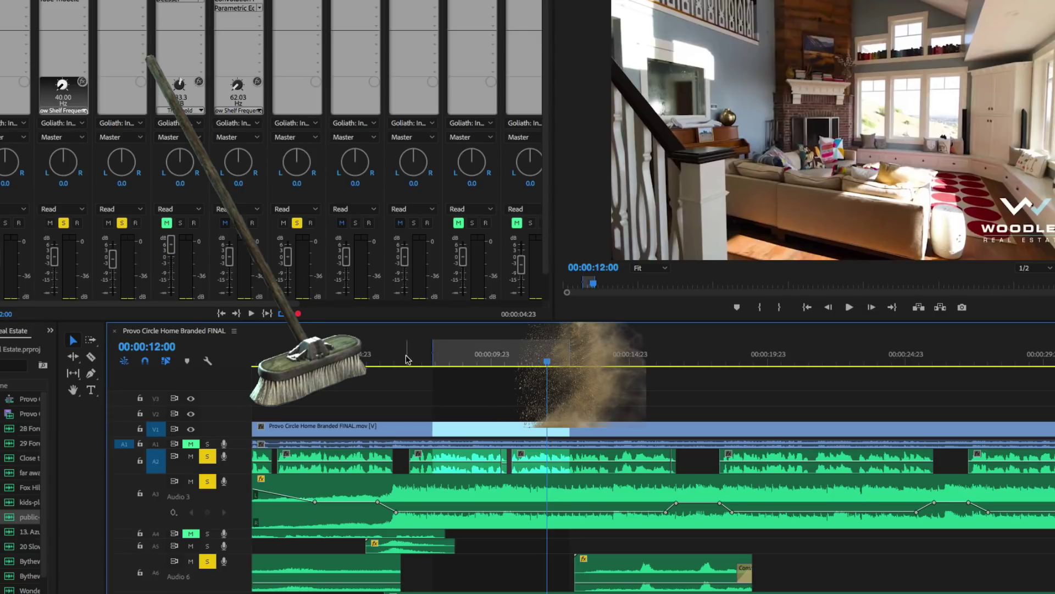
pyautogui.moveTo(403, 358); pyautogui.dragTo(553, 364)
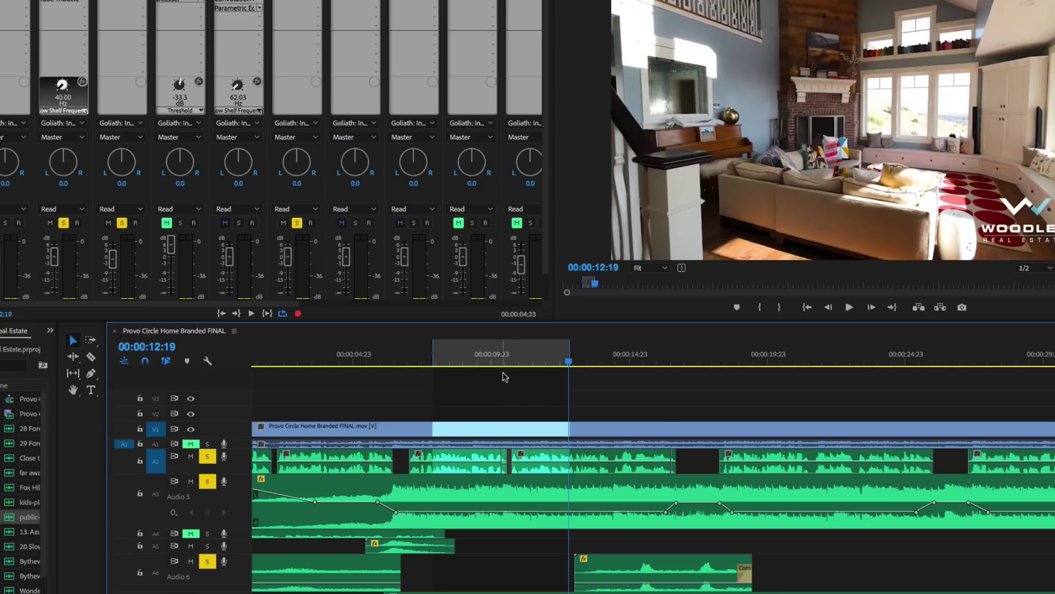
# - Add a Hard Limiter to the first effect slot of the Master track and keep its effect window open alongside others
pyautogui.hscroll(5, 334, 132)
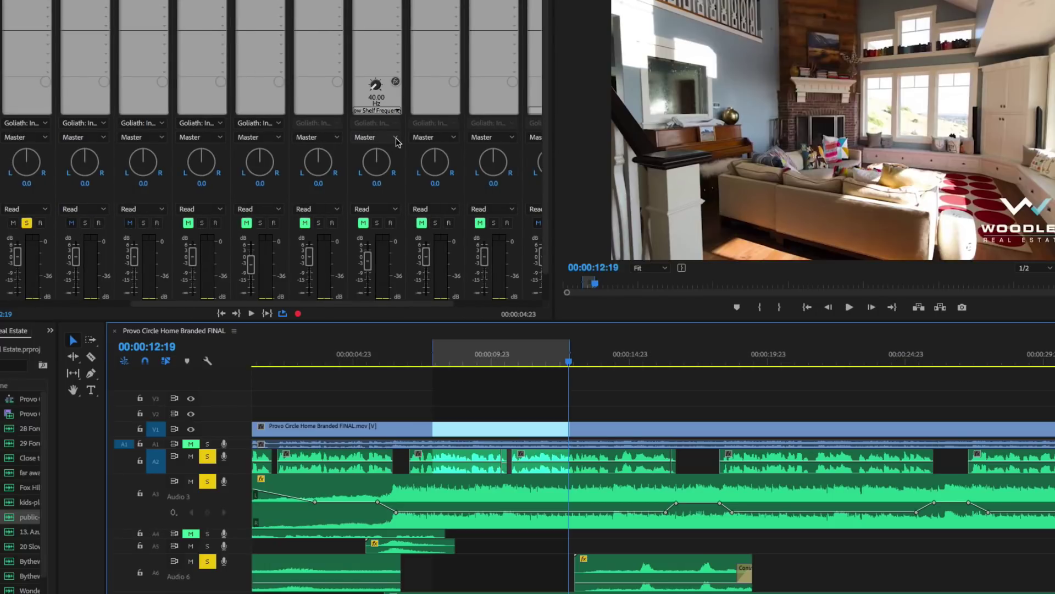
pyautogui.hscroll(5, 395, 142)
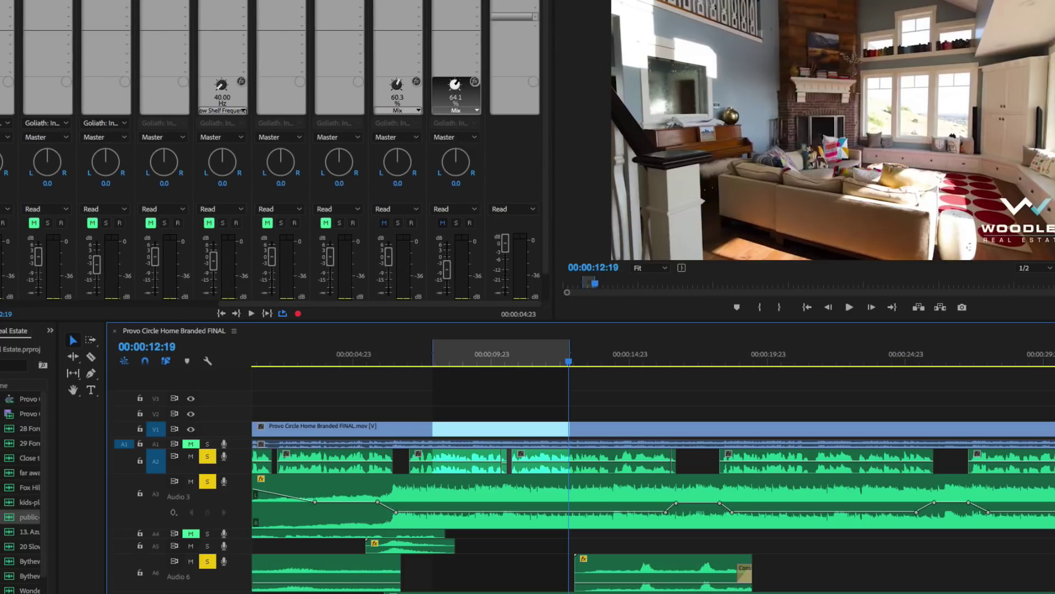
pyautogui.click(537, 2)
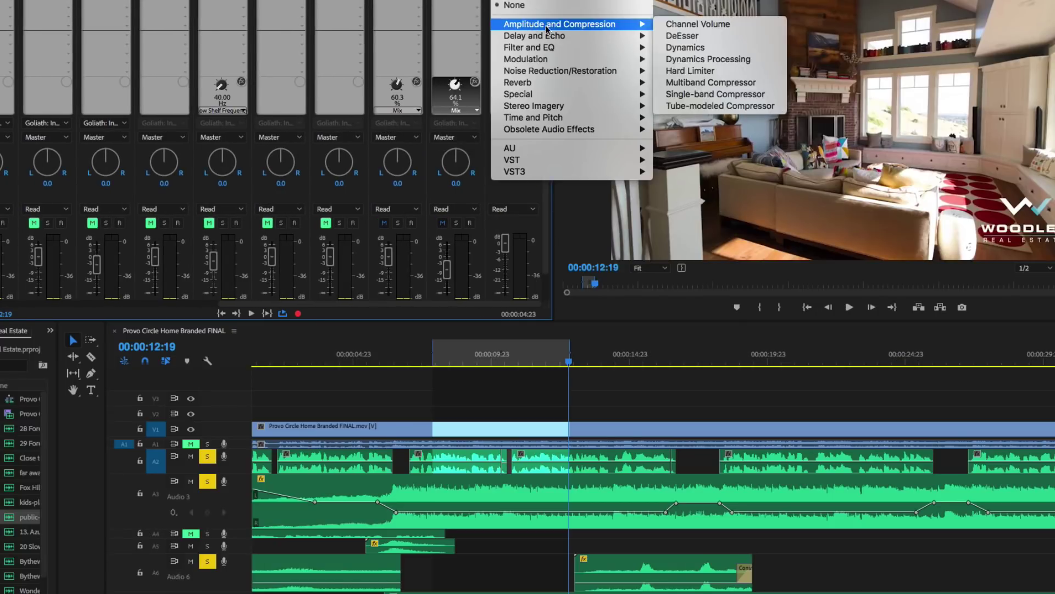
pyautogui.moveTo(567, 62)
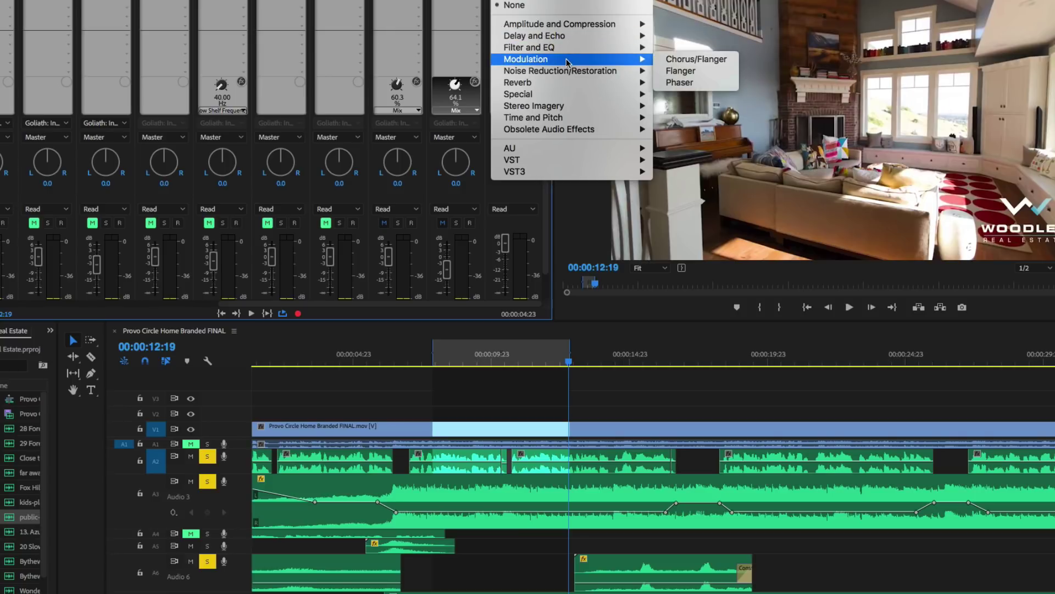
pyautogui.moveTo(560, 23)
pyautogui.click(695, 73)
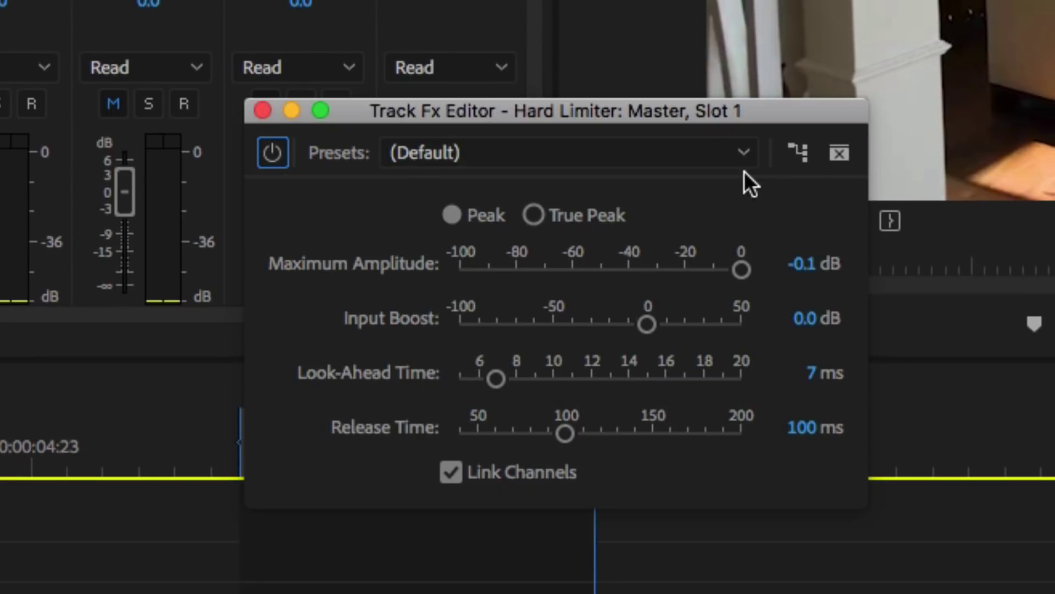
pyautogui.click(839, 153)
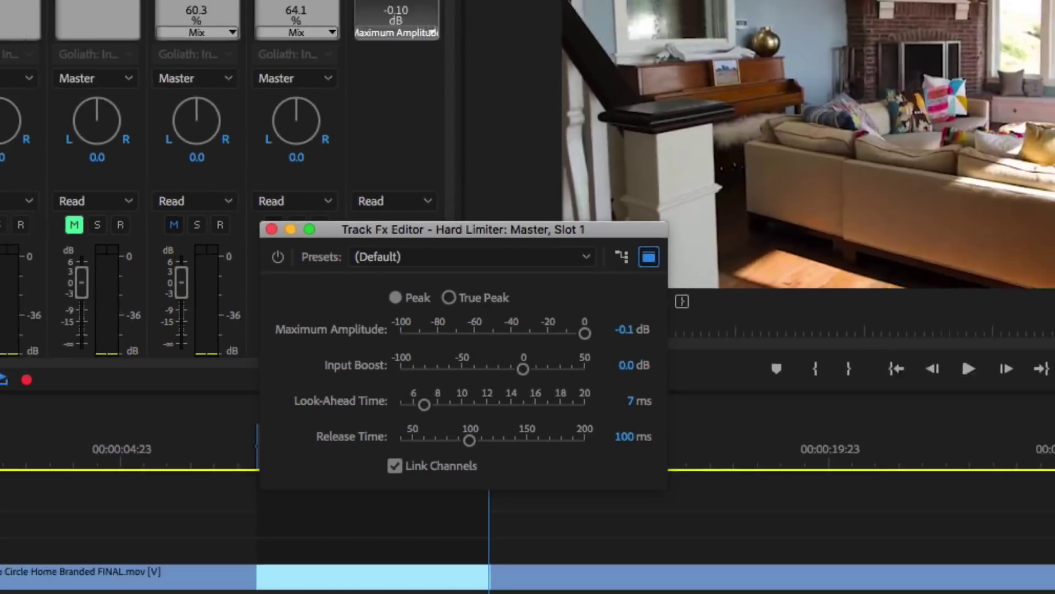
# - Add the Youlean Loudness Meter to the Master track's second effect slot and arrange its window beside the Hard Limiter window
pyautogui.click(389, 23)
pyautogui.moveTo(400, 229)
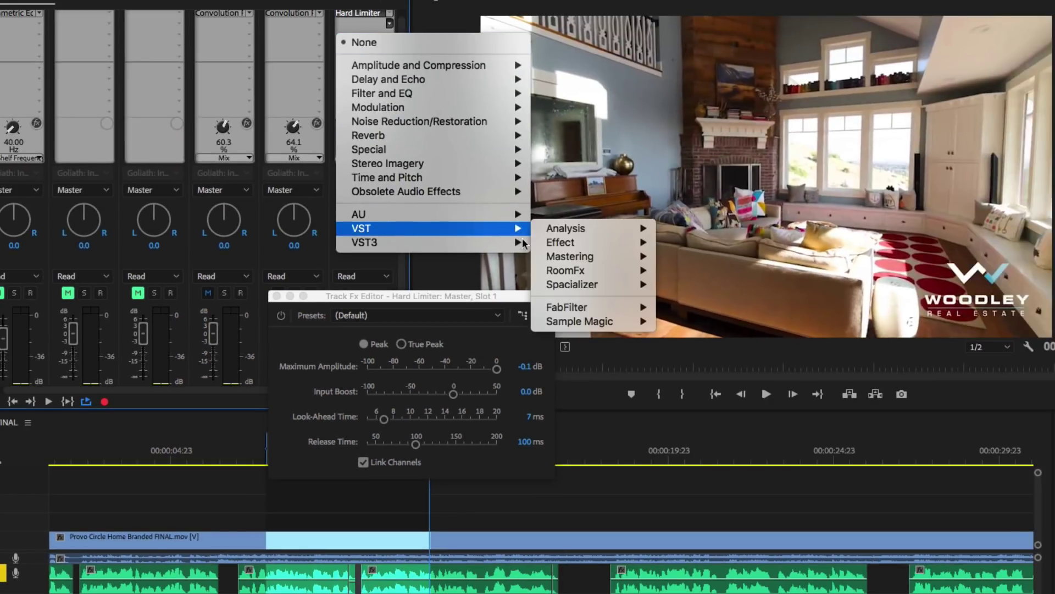
pyautogui.moveTo(517, 241)
pyautogui.moveTo(604, 242)
pyautogui.moveTo(755, 305)
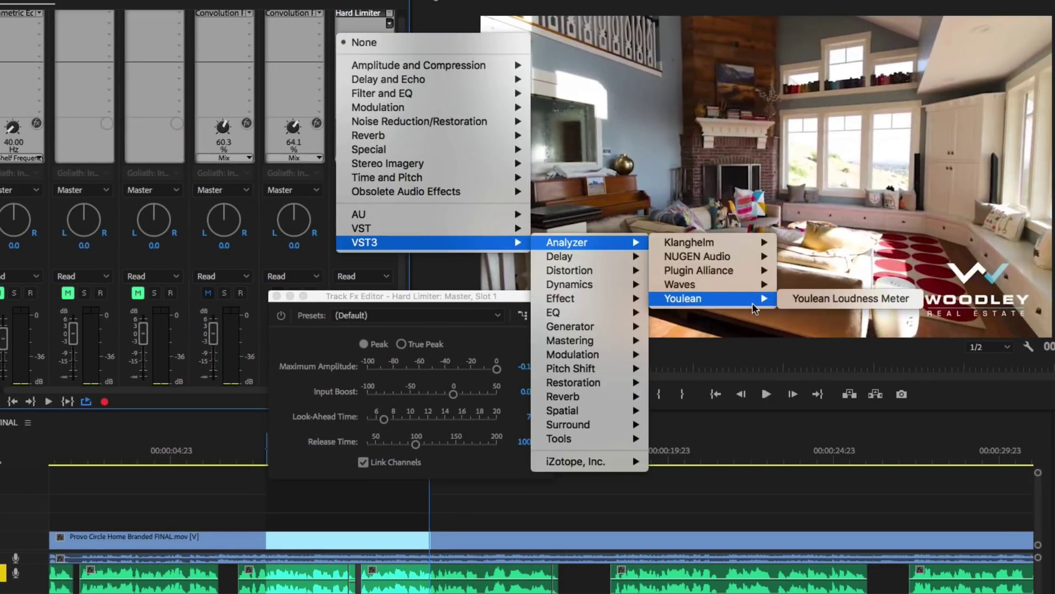
pyautogui.click(795, 303)
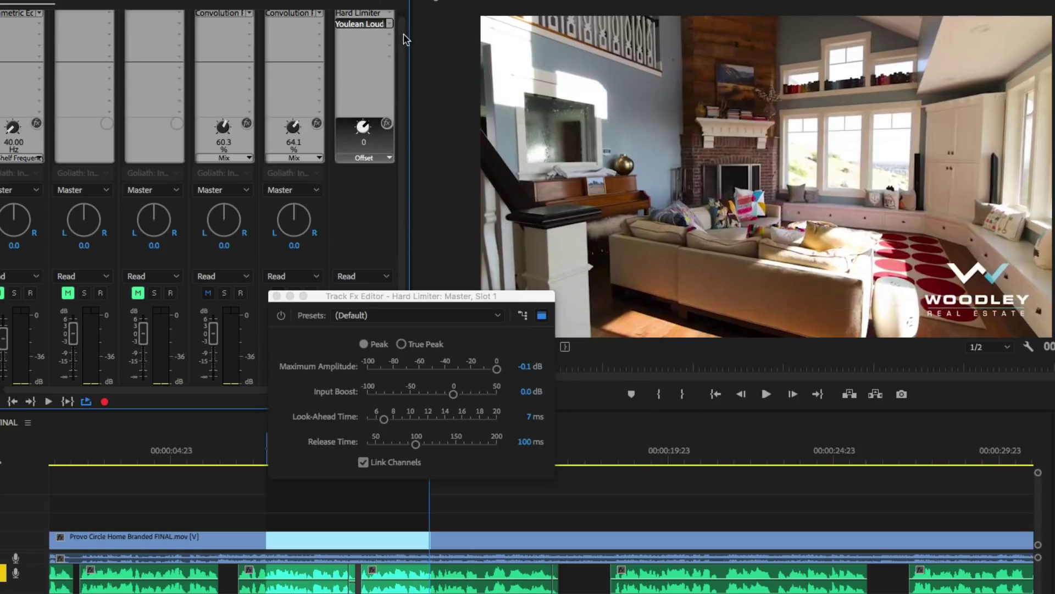
pyautogui.doubleClick(376, 24)
pyautogui.moveTo(511, 160); pyautogui.dragTo(838, 15)
pyautogui.moveTo(365, 306); pyautogui.dragTo(106, 286)
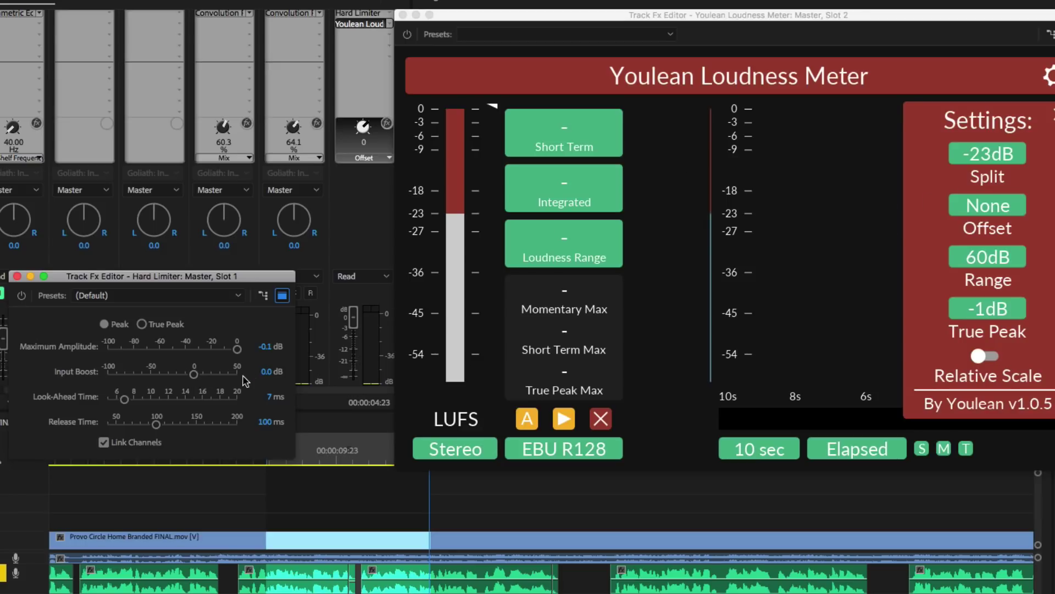
# - Set the Hard Limiter's Input Boost to 5.6 dB while playing the range against the loudness meter, and save the project
pyautogui.press('space')
pyautogui.moveTo(193, 373); pyautogui.dragTo(201, 378)
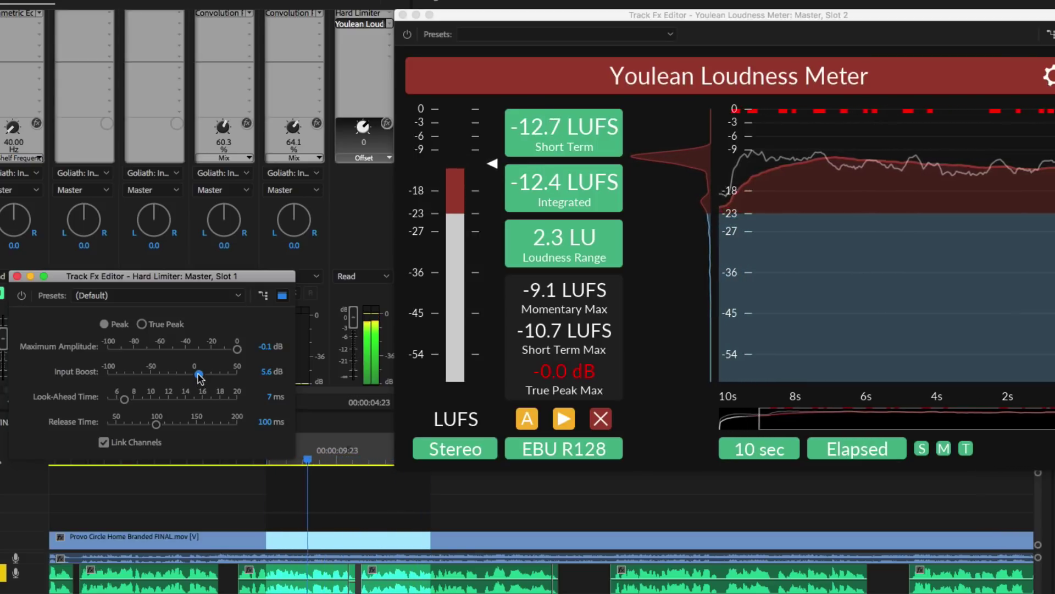
pyautogui.press('space')
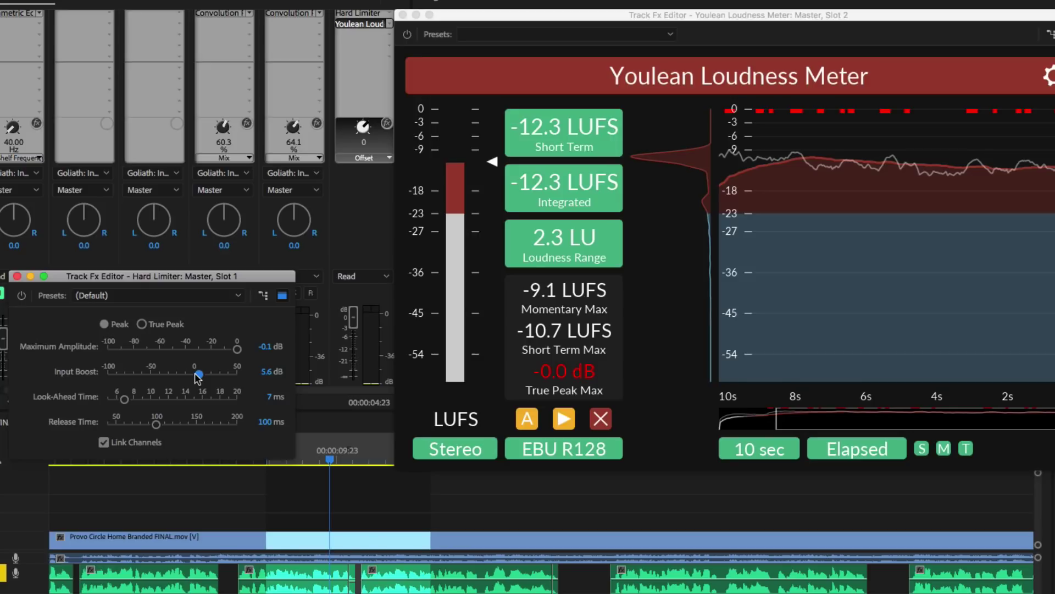
pyautogui.press('cmd+s')
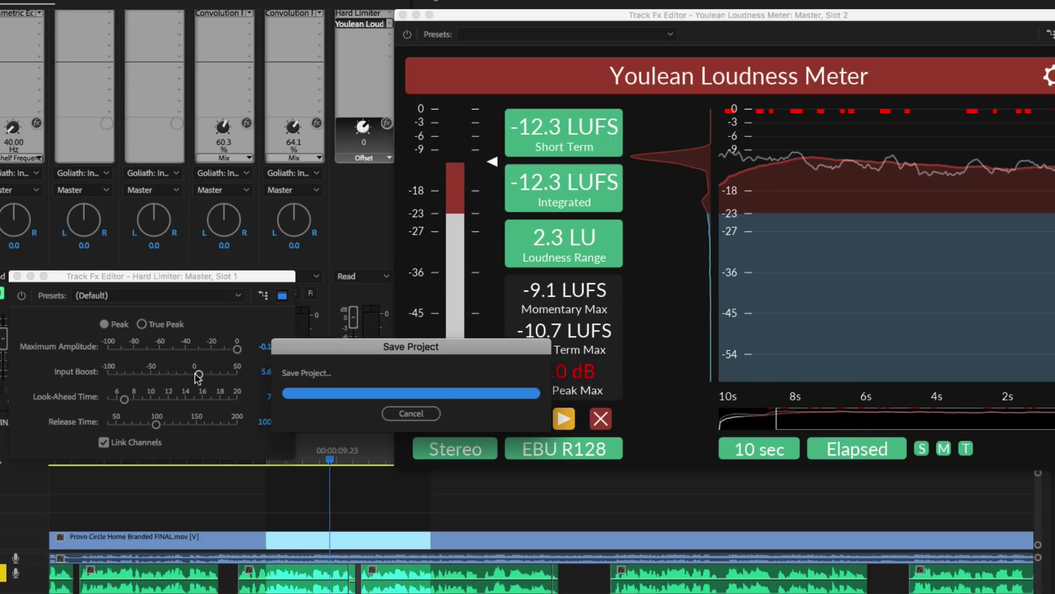